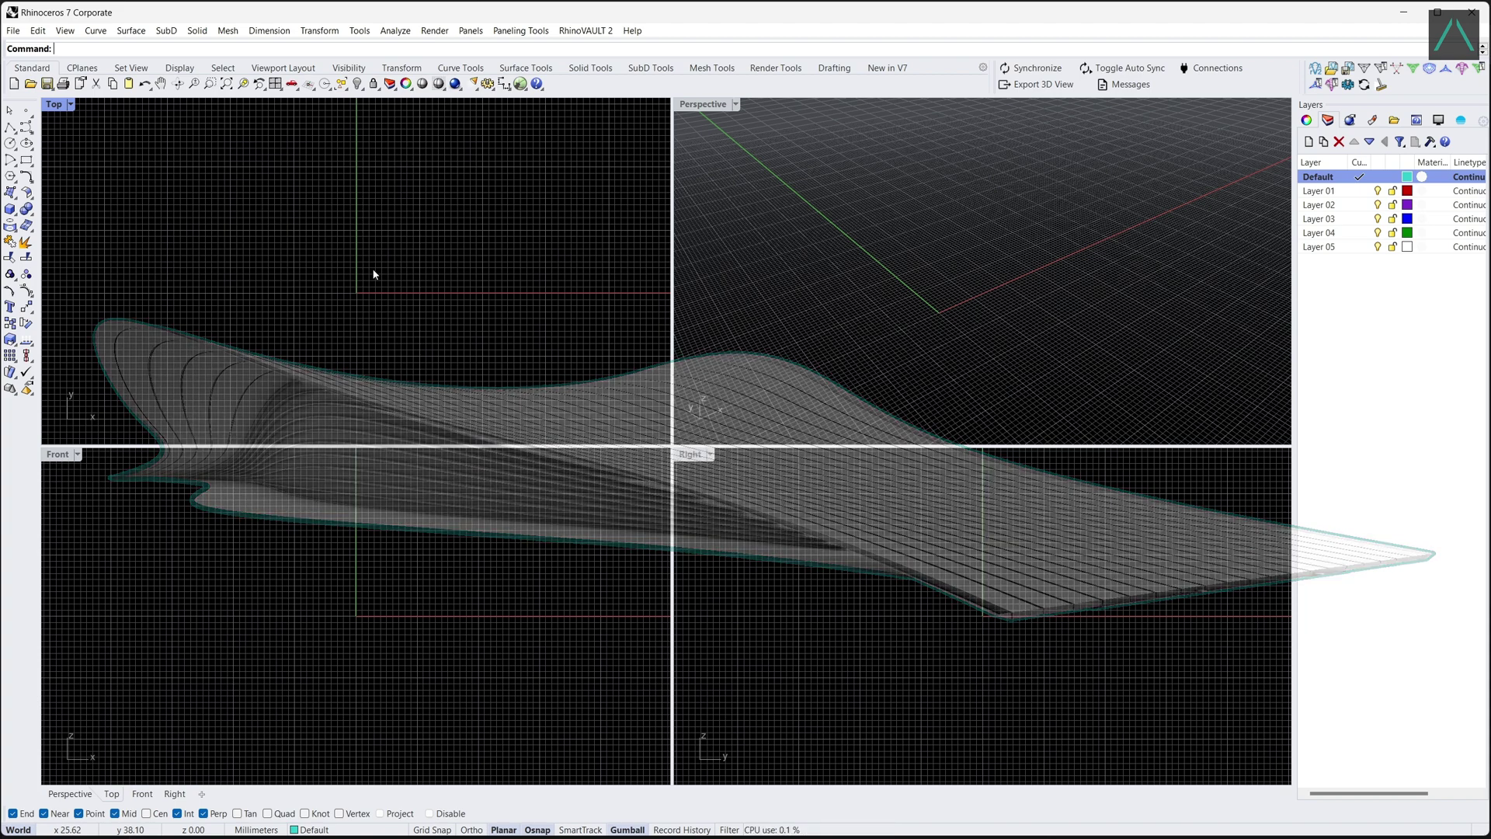
- Maximize and pan the Top view, then tear off the line and curve tool palettes to float
double_click(64, 107)
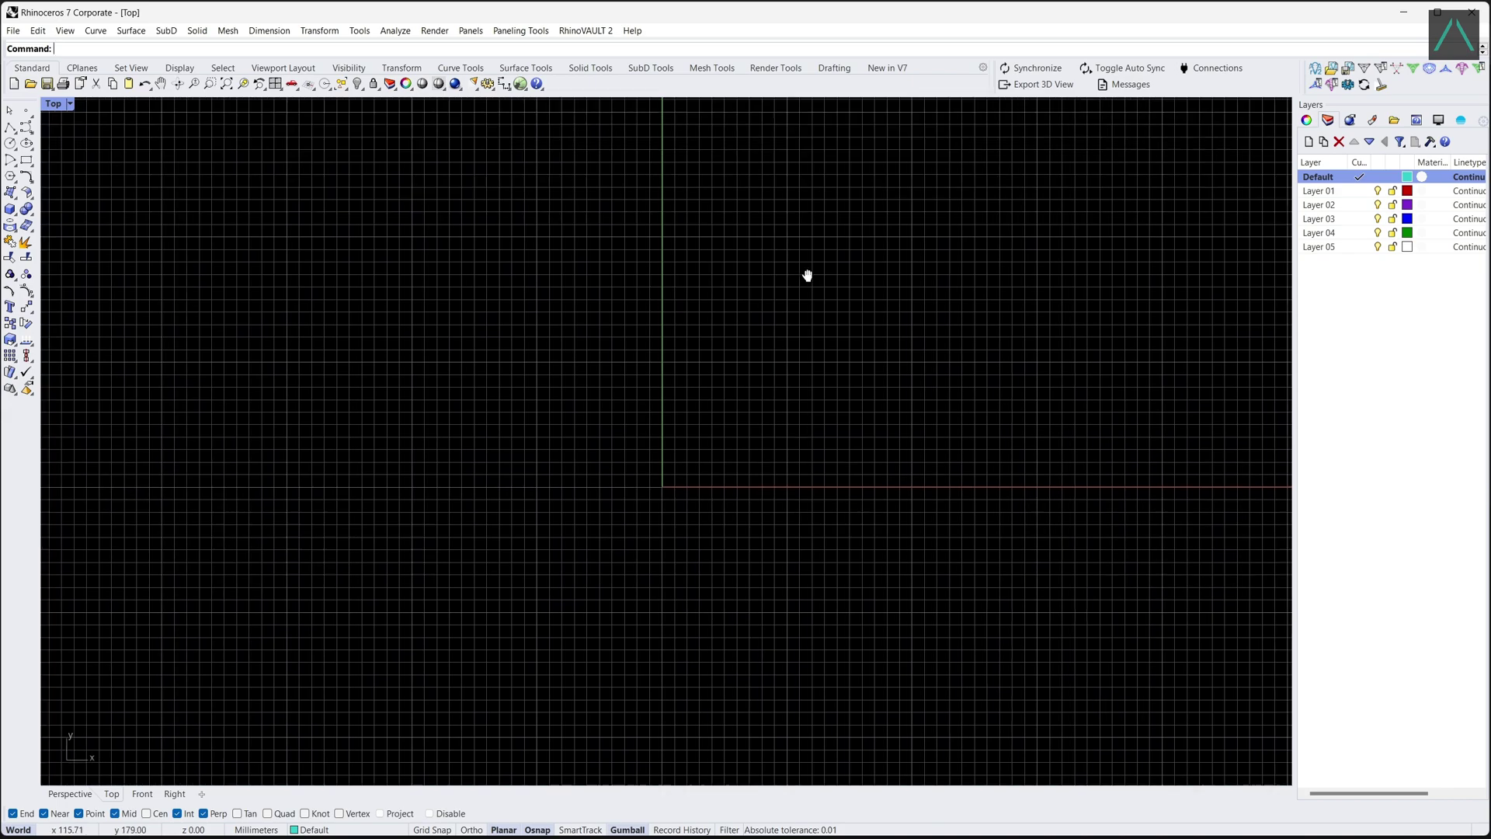
right_click_drag(809, 276, 182, 572)
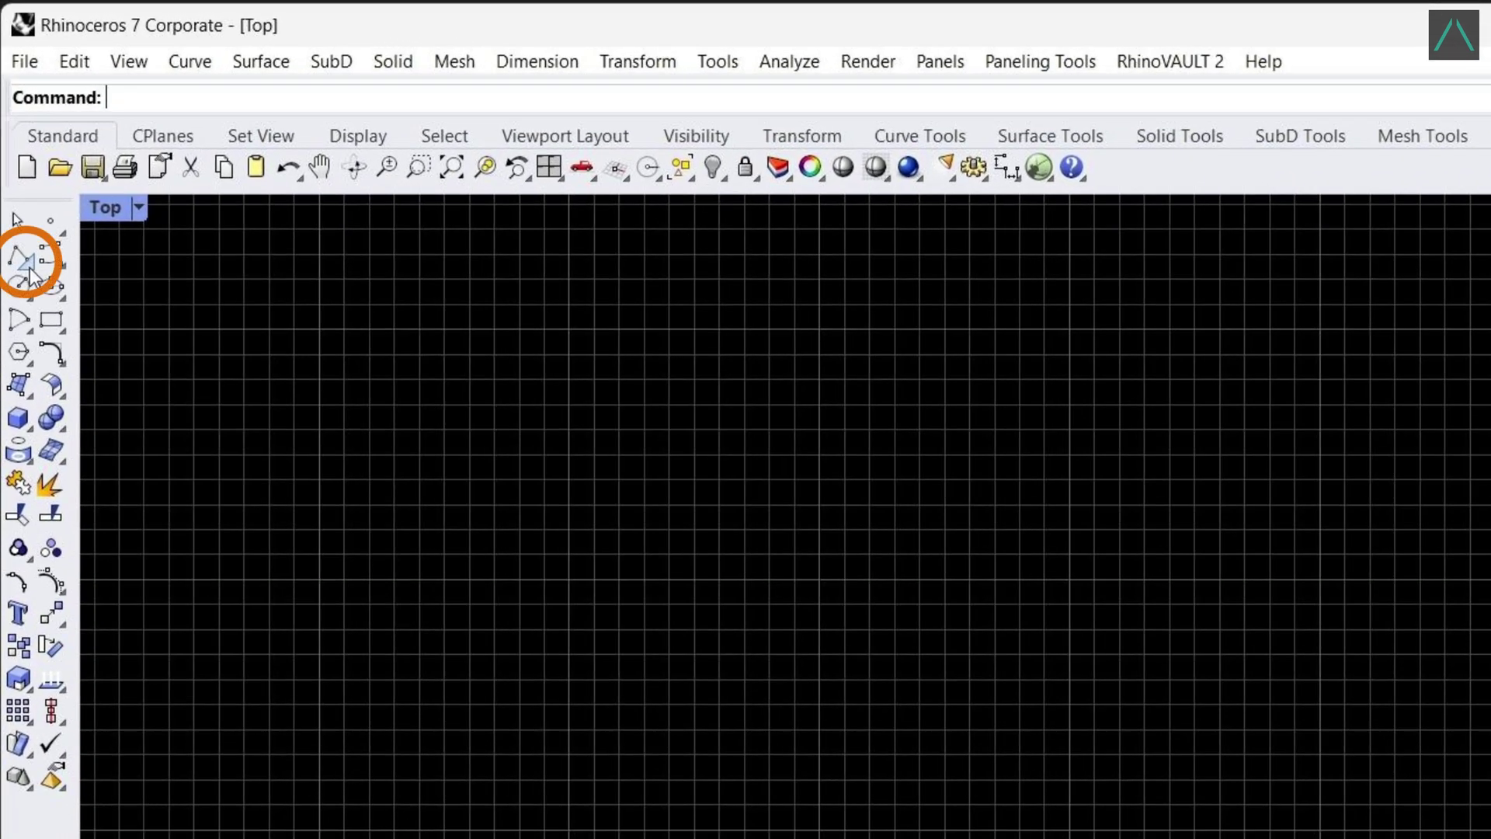
left_click(29, 275)
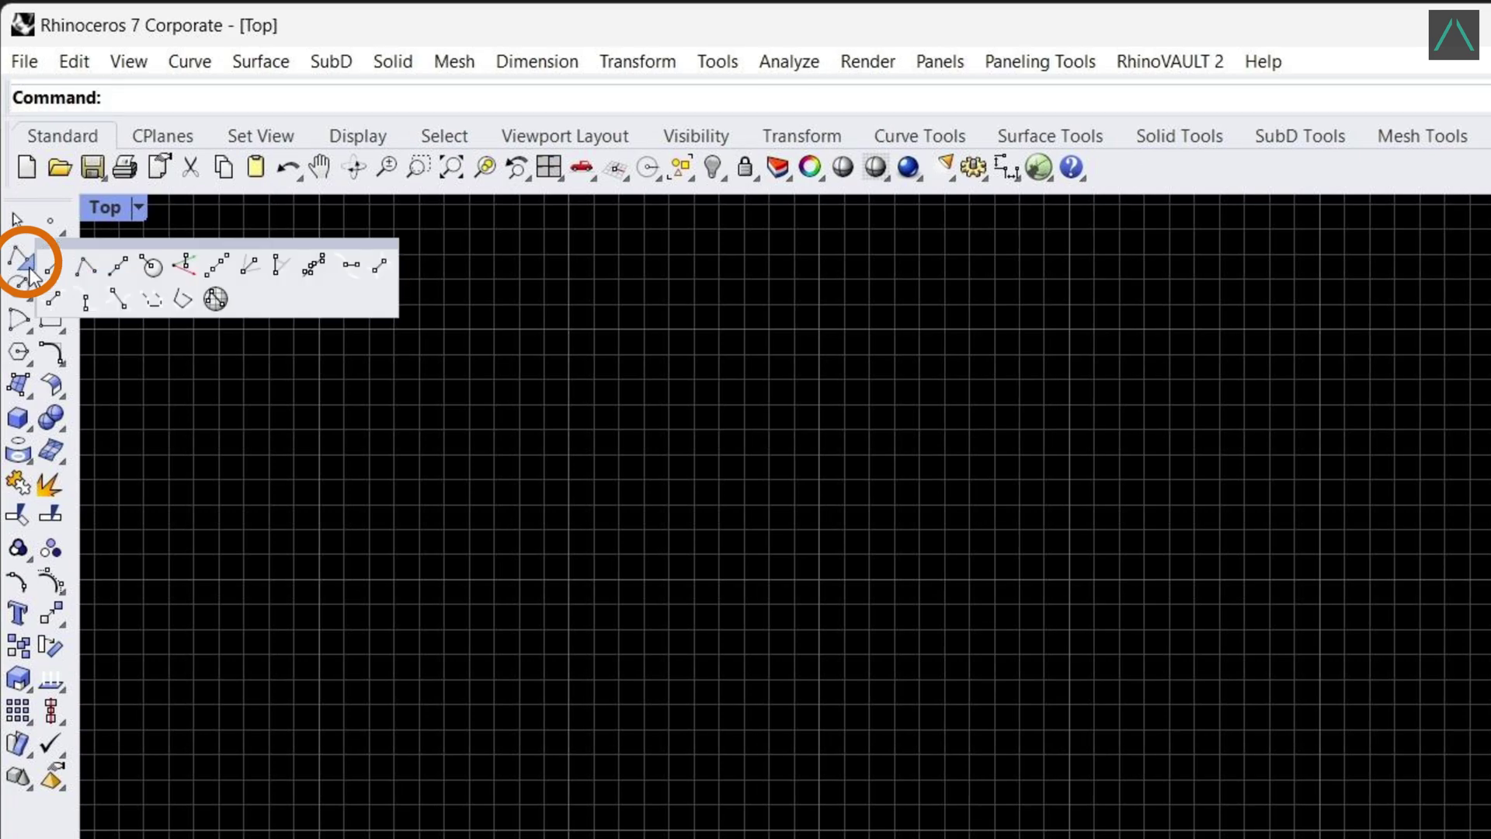
left_click_drag(77, 242, 516, 273)
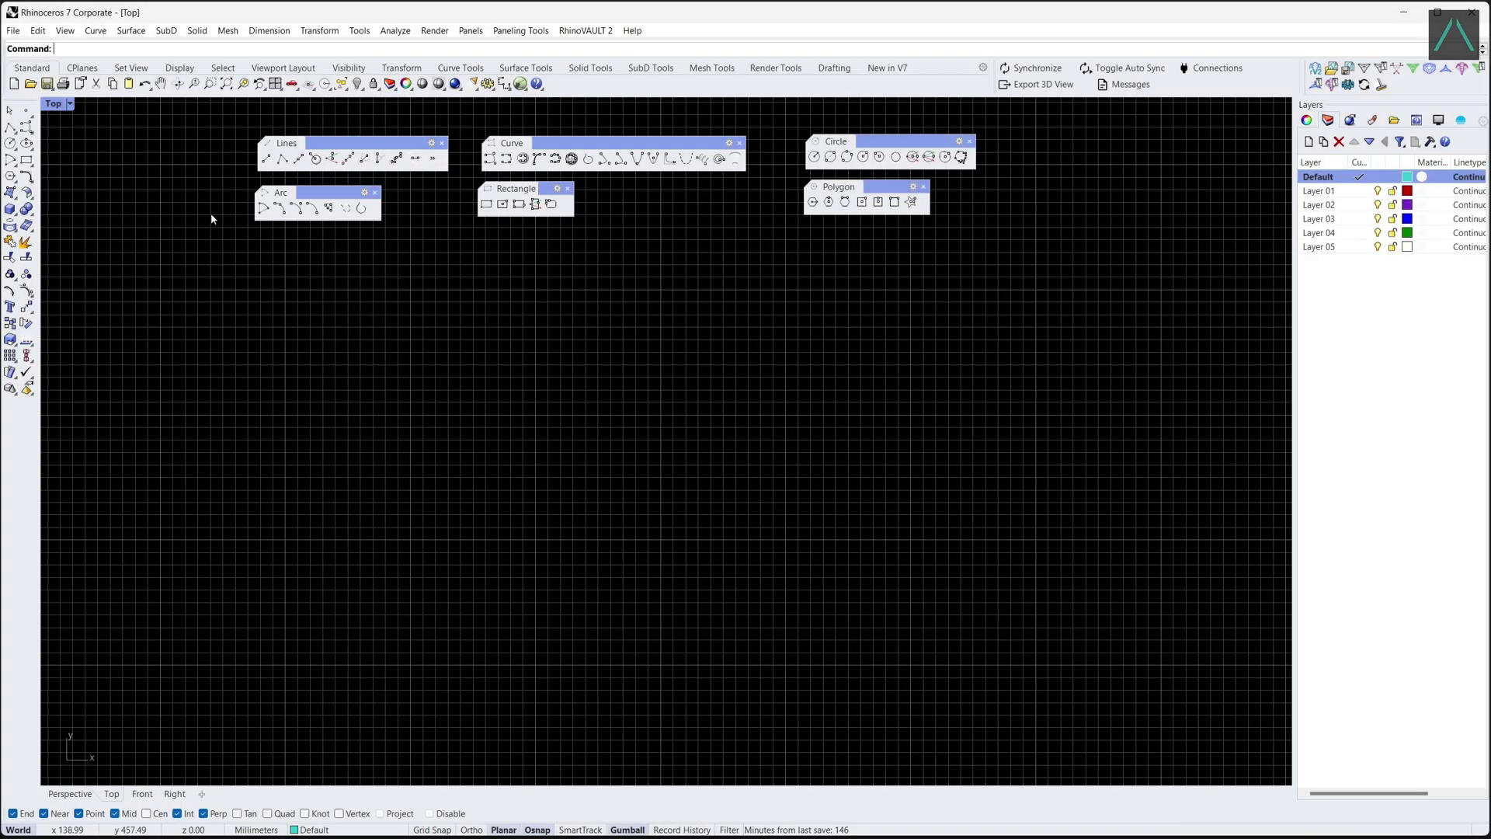
- Draw one free line, then a second line exactly 150 mm long
left_click(265, 159)
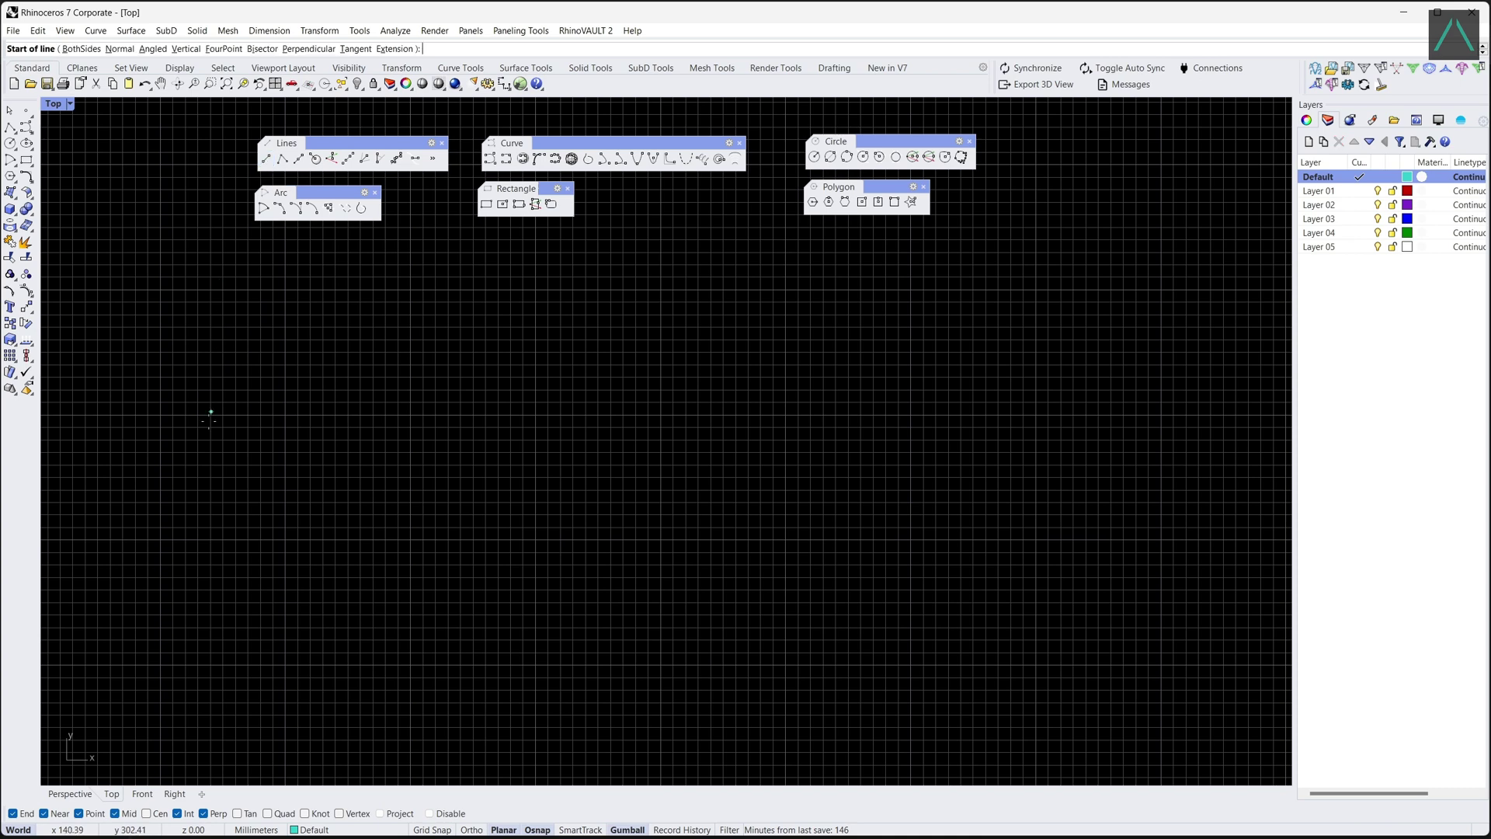
left_click(133, 550)
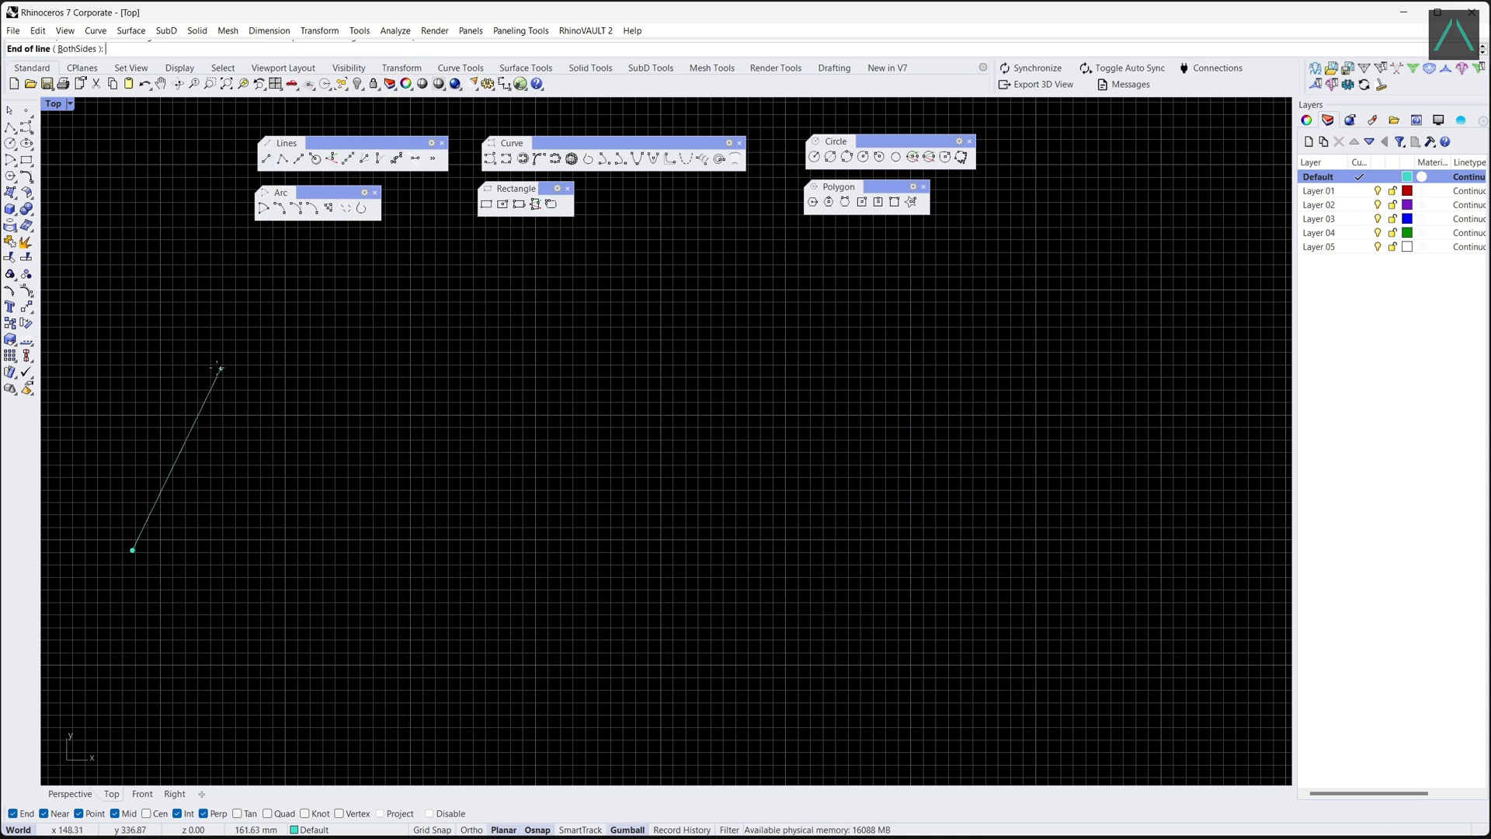
left_click(236, 330)
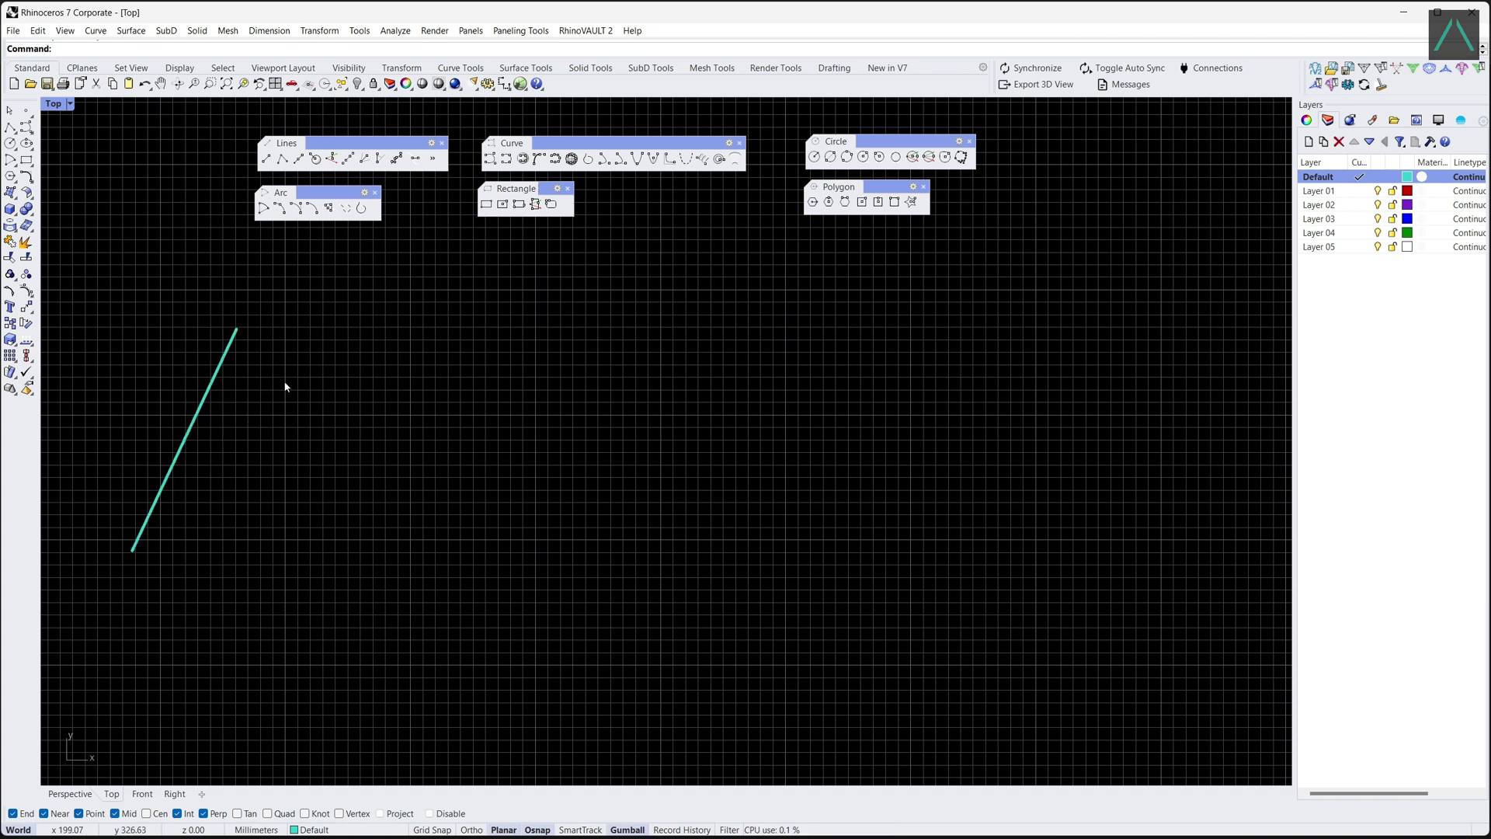
right_click(239, 551)
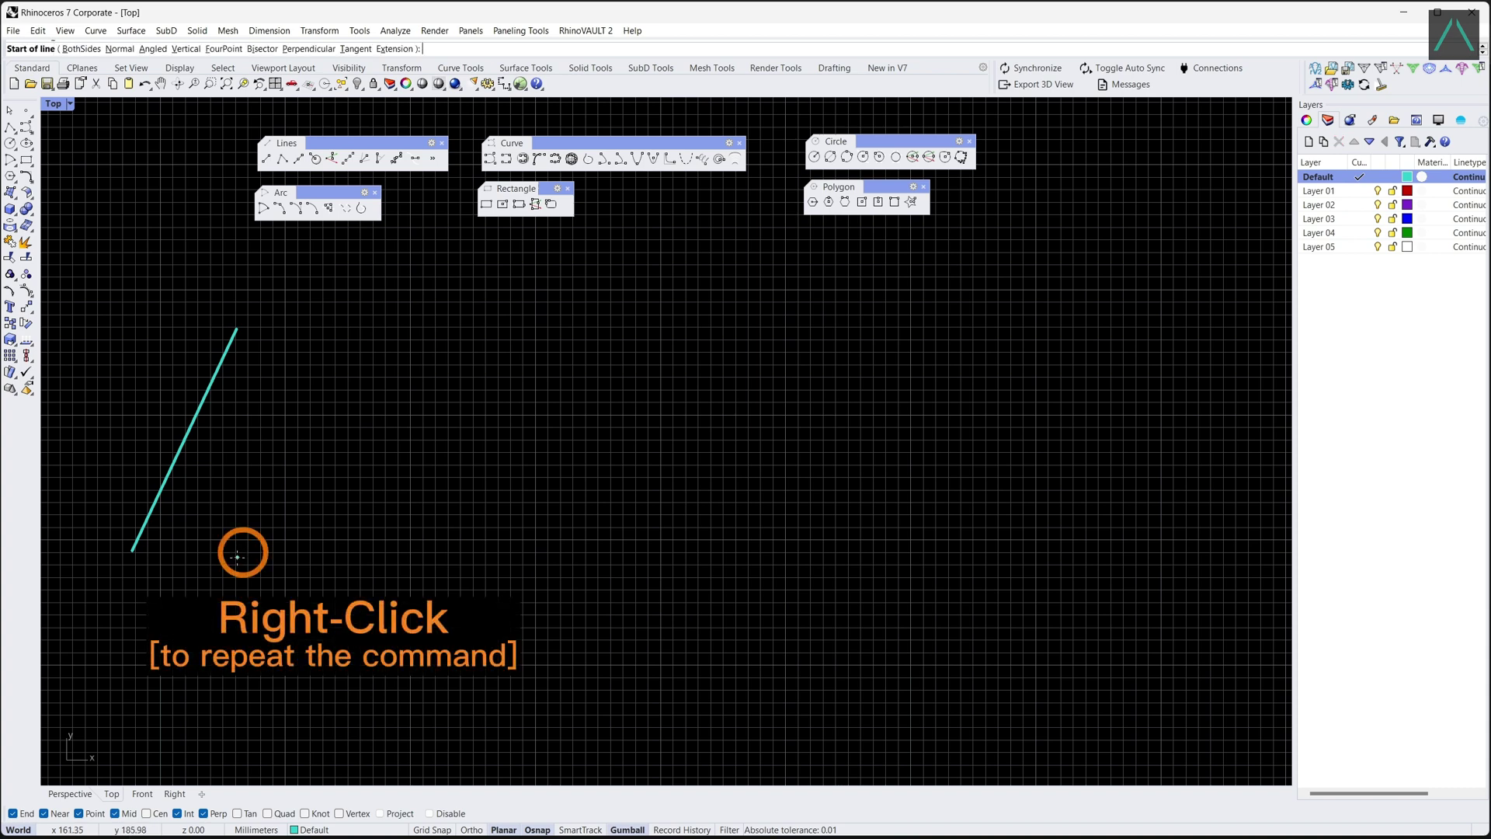
left_click(237, 558)
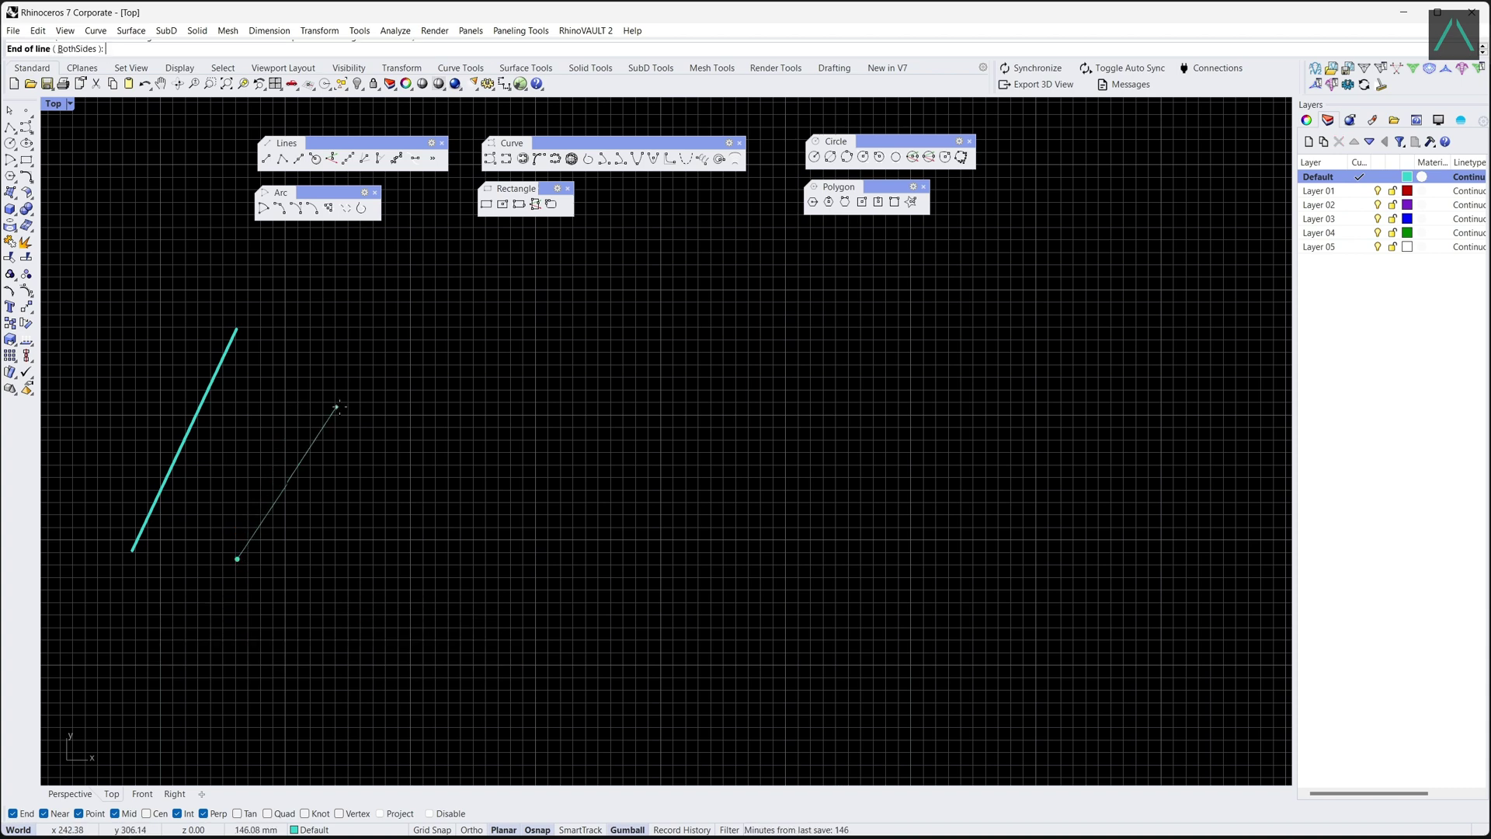
type("150")
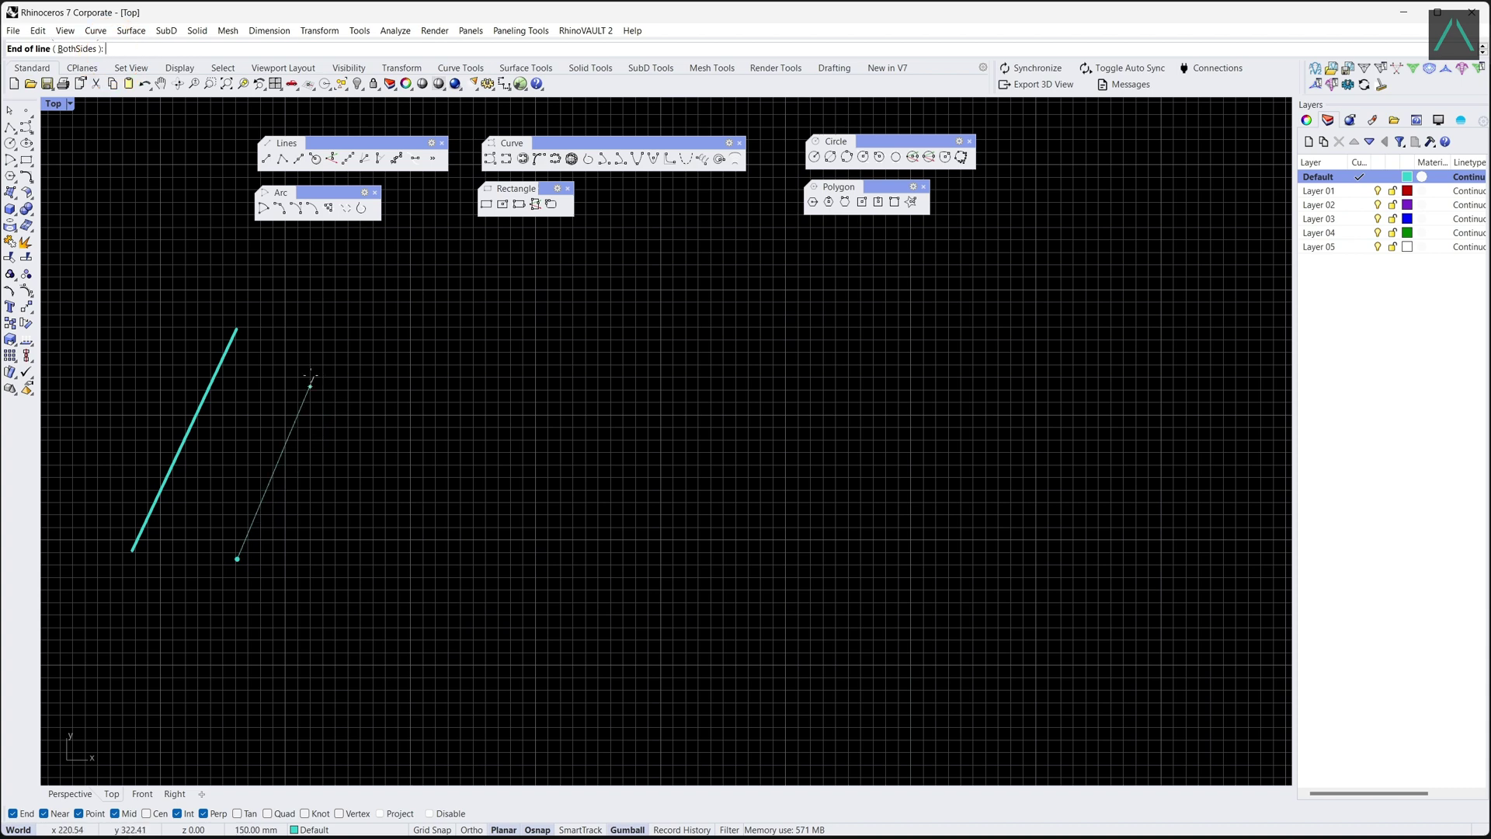
left_click(283, 381)
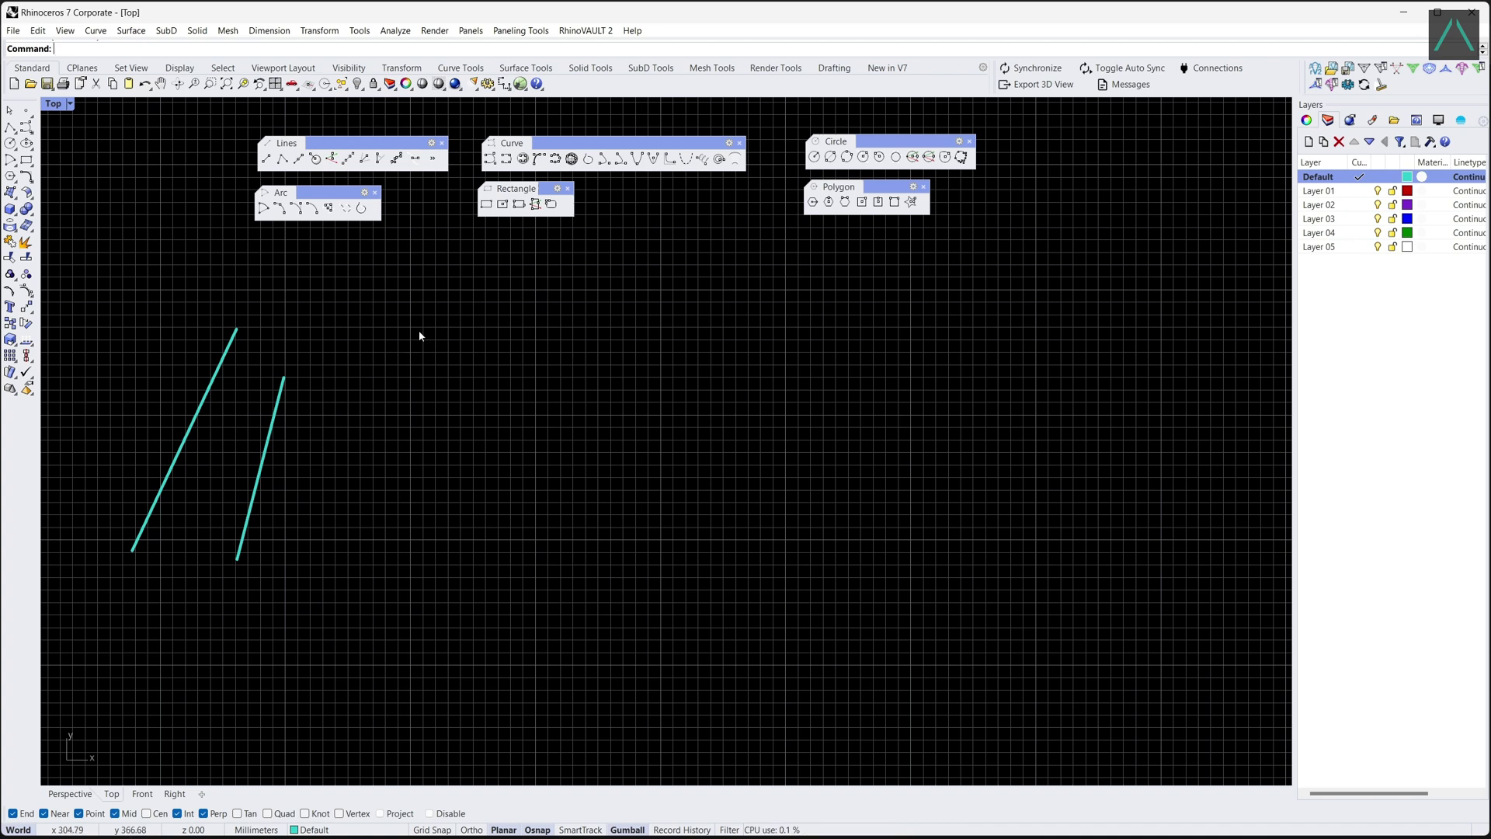
- Draw an interpolated curve through six zigzag points right of the lines
left_click(507, 160)
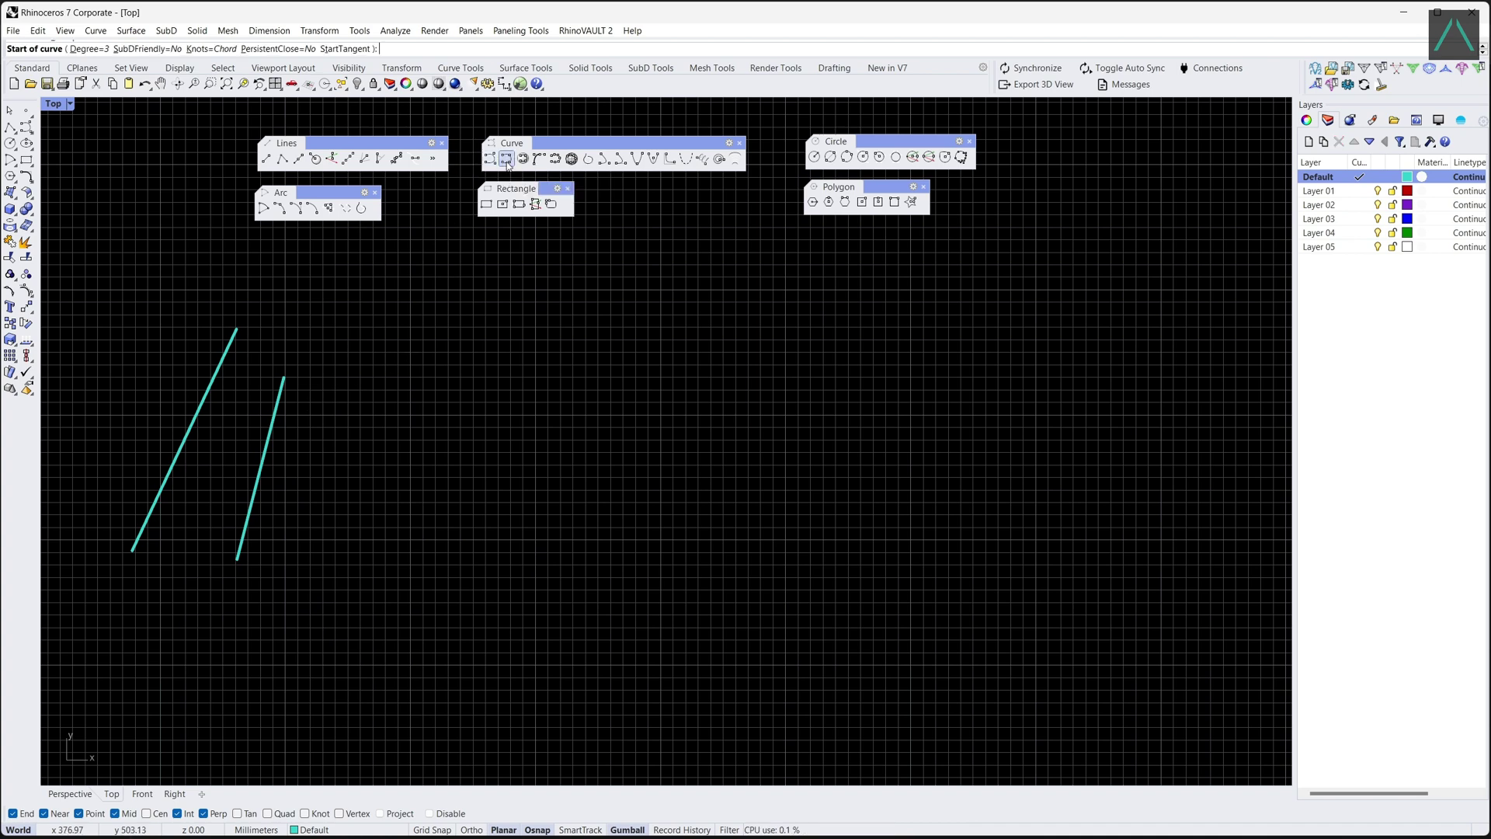
left_click(398, 486)
left_click(430, 378)
left_click(464, 454)
left_click(489, 361)
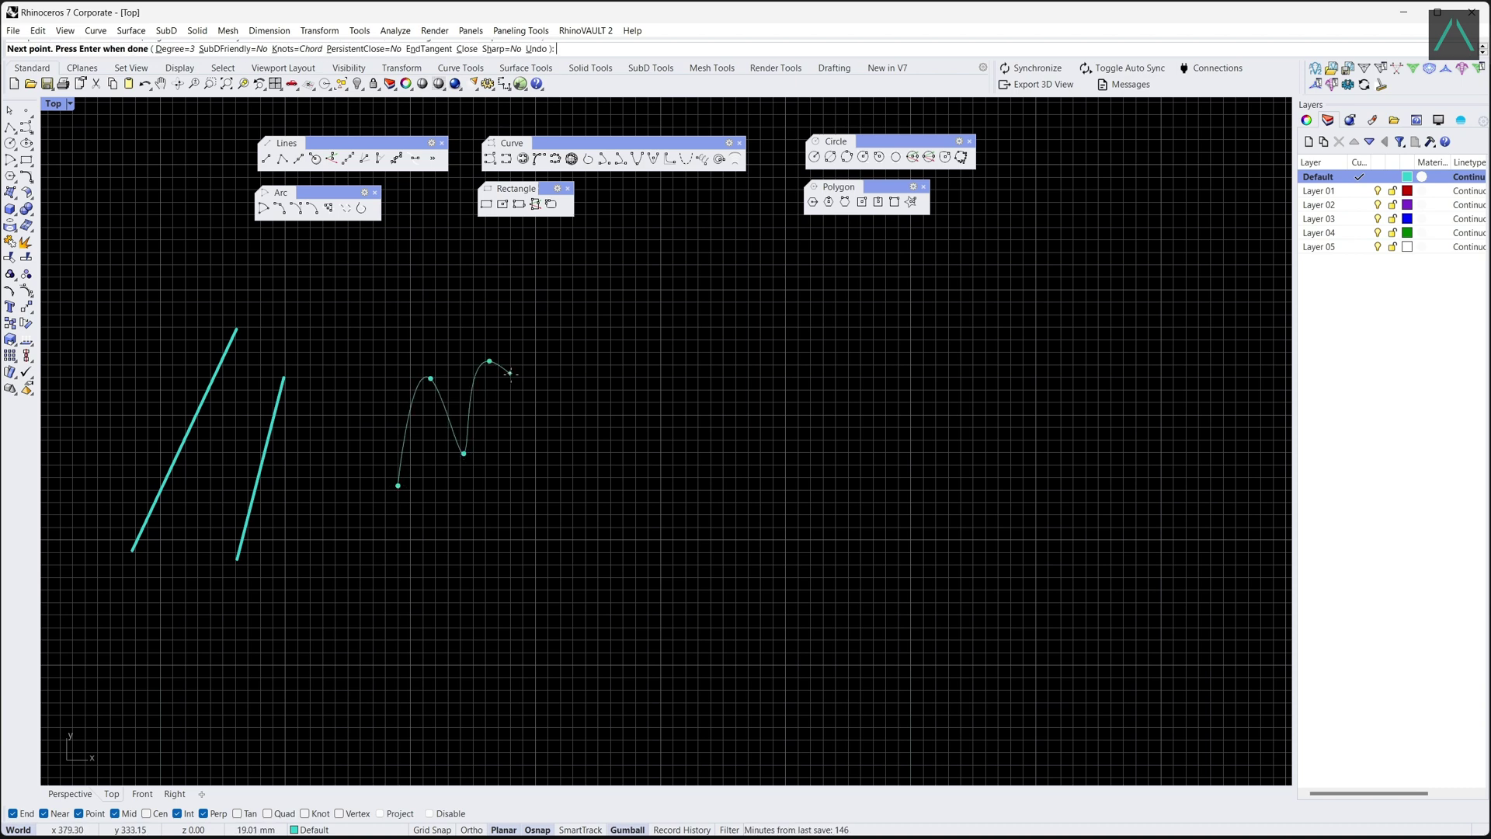
left_click(528, 490)
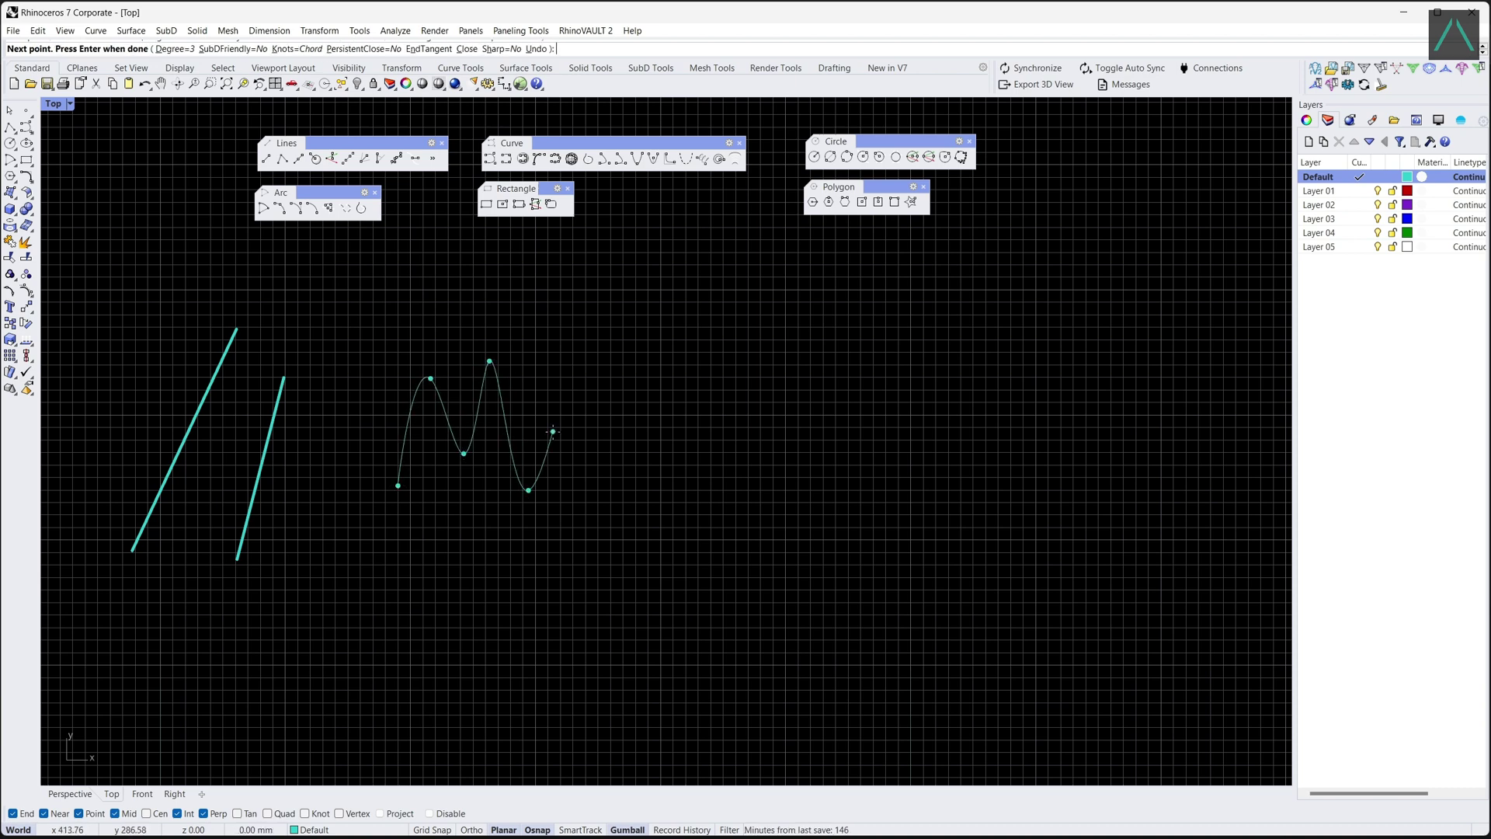
left_click(553, 431)
key("Return")
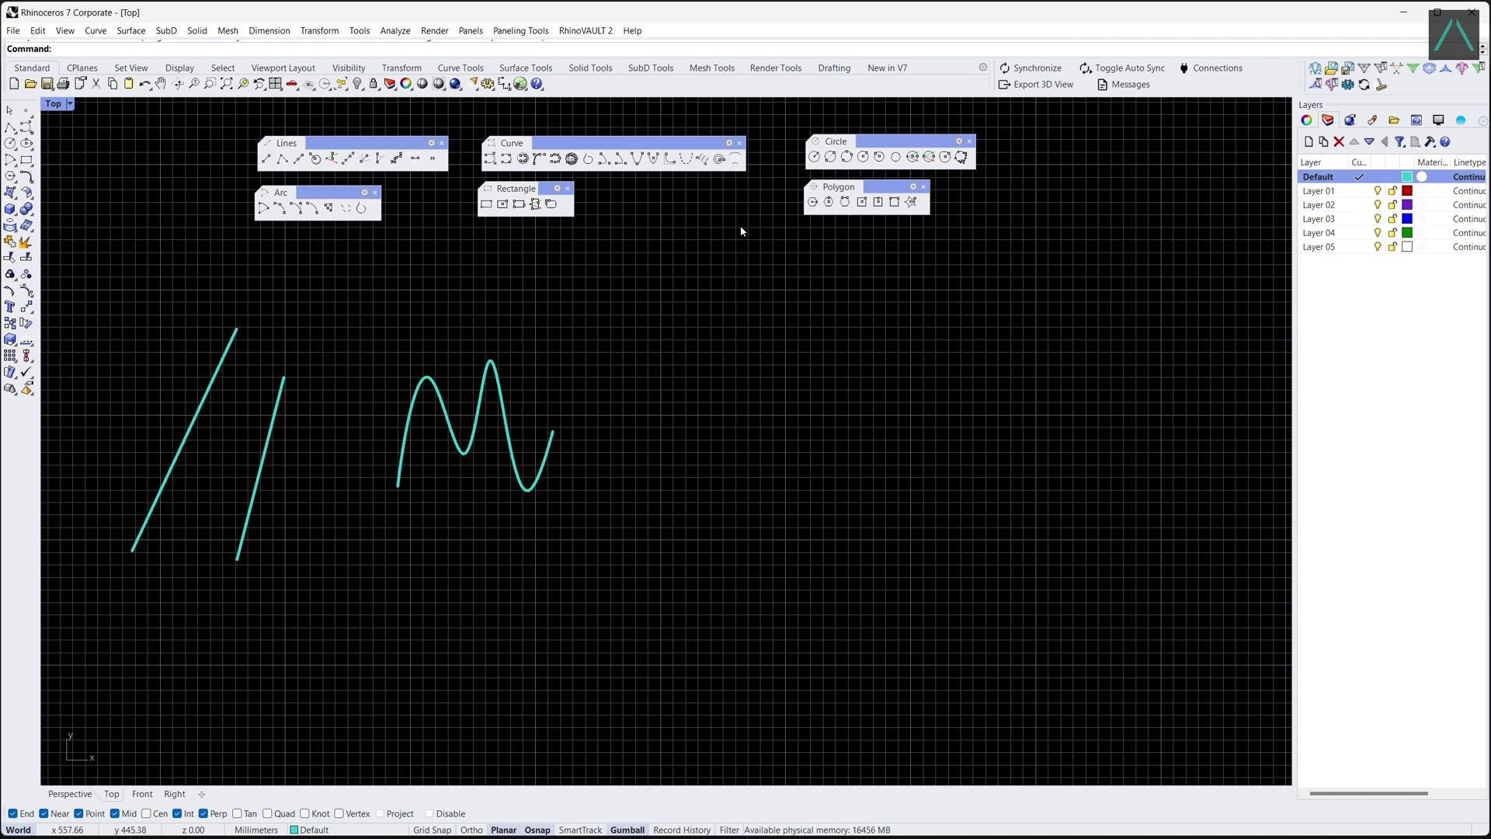
- Draw two center-radius circles, the second with radius 35
left_click(814, 157)
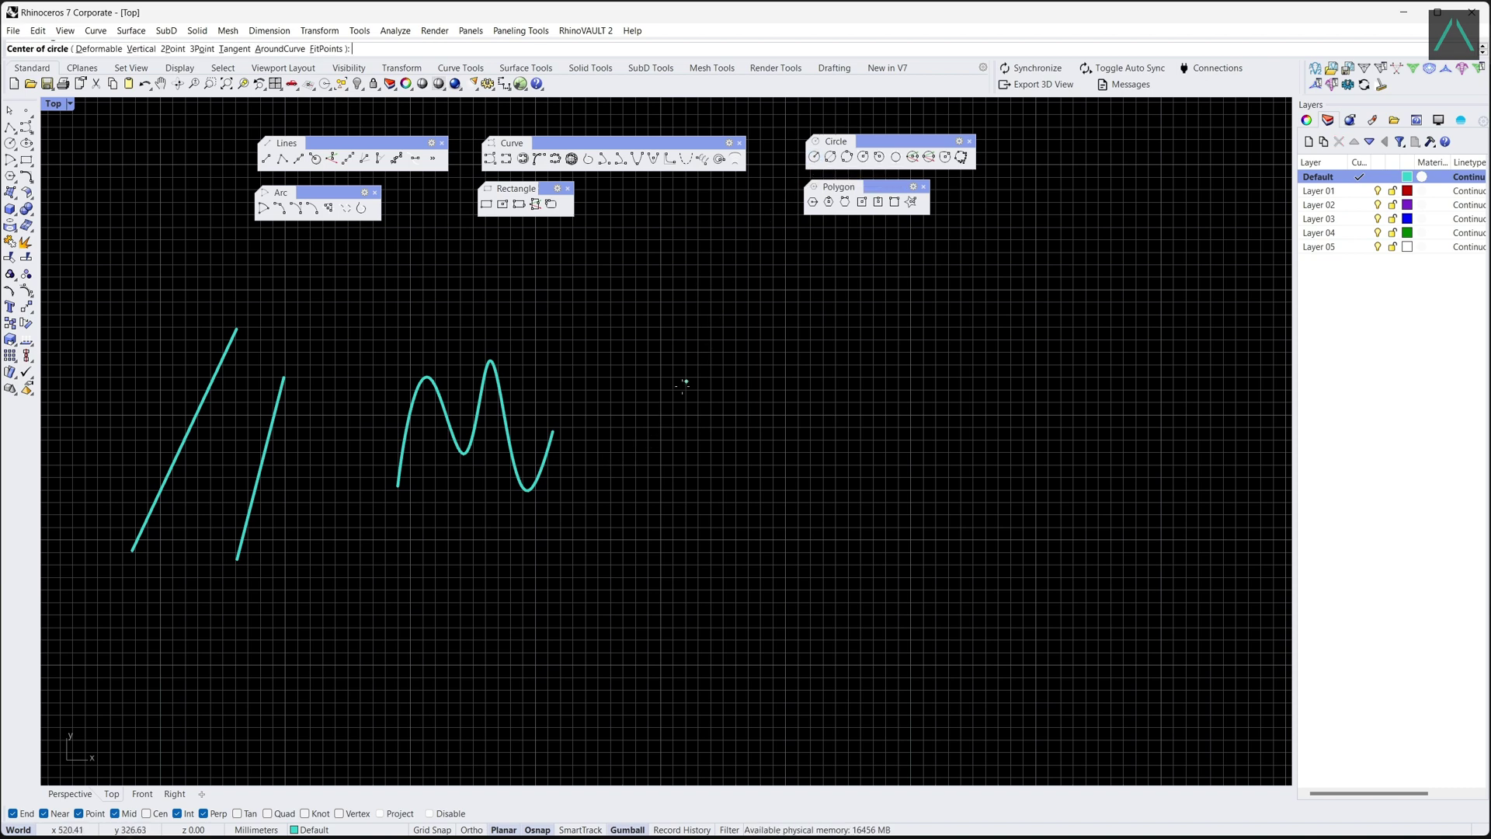
left_click(667, 421)
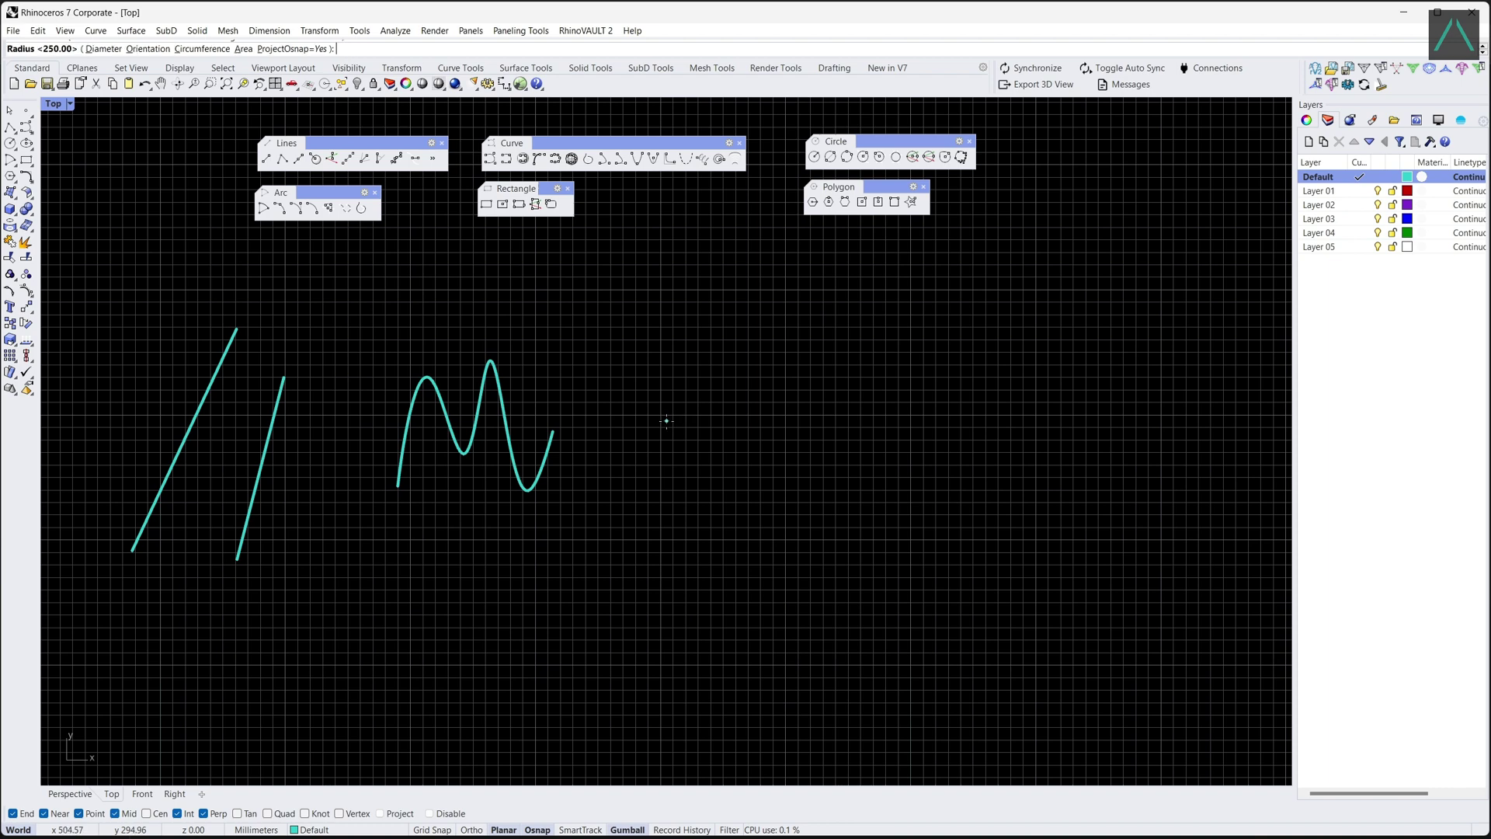
left_click(693, 470)
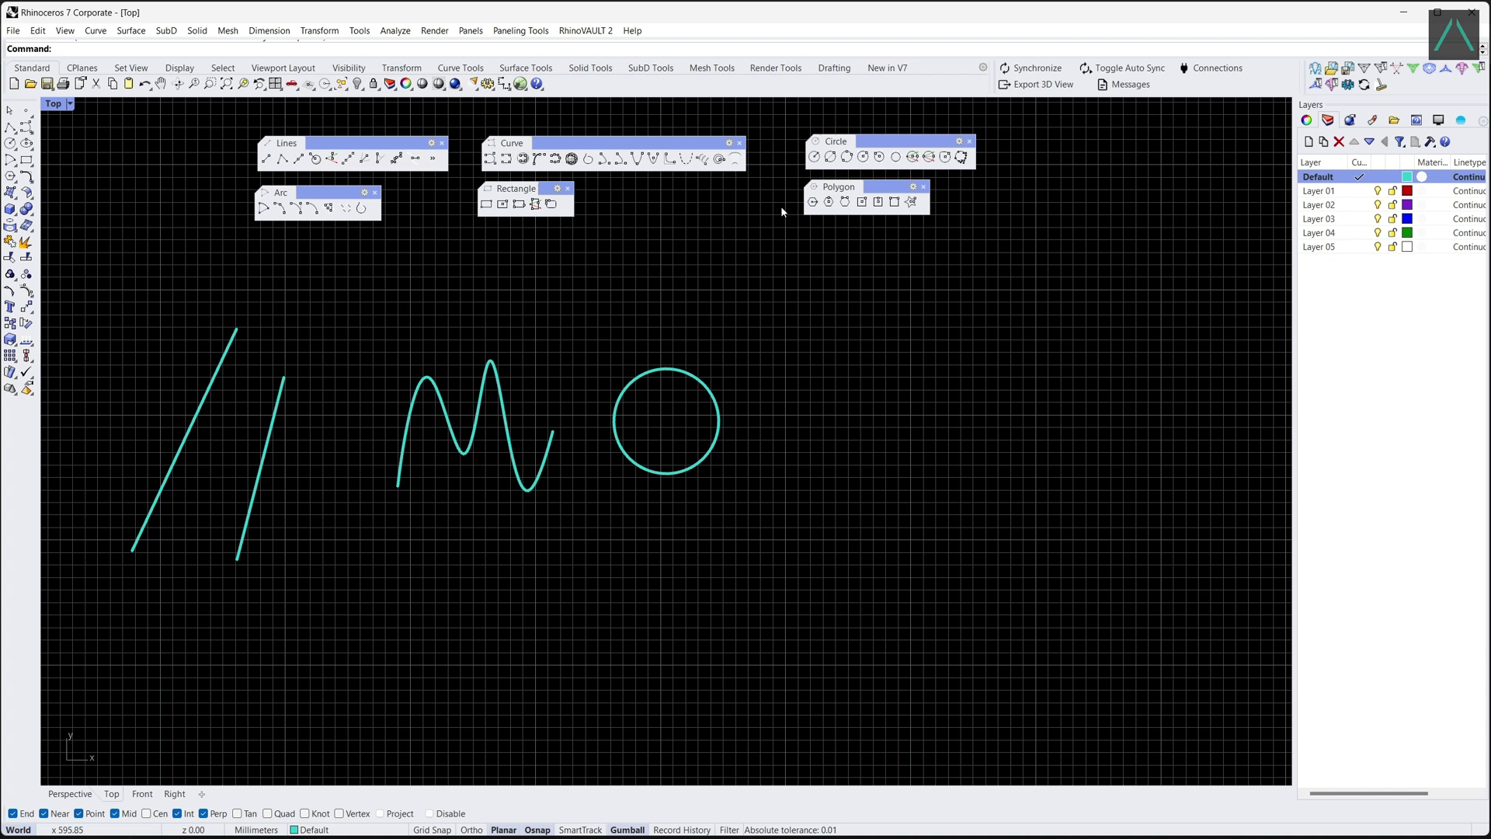
left_click(814, 157)
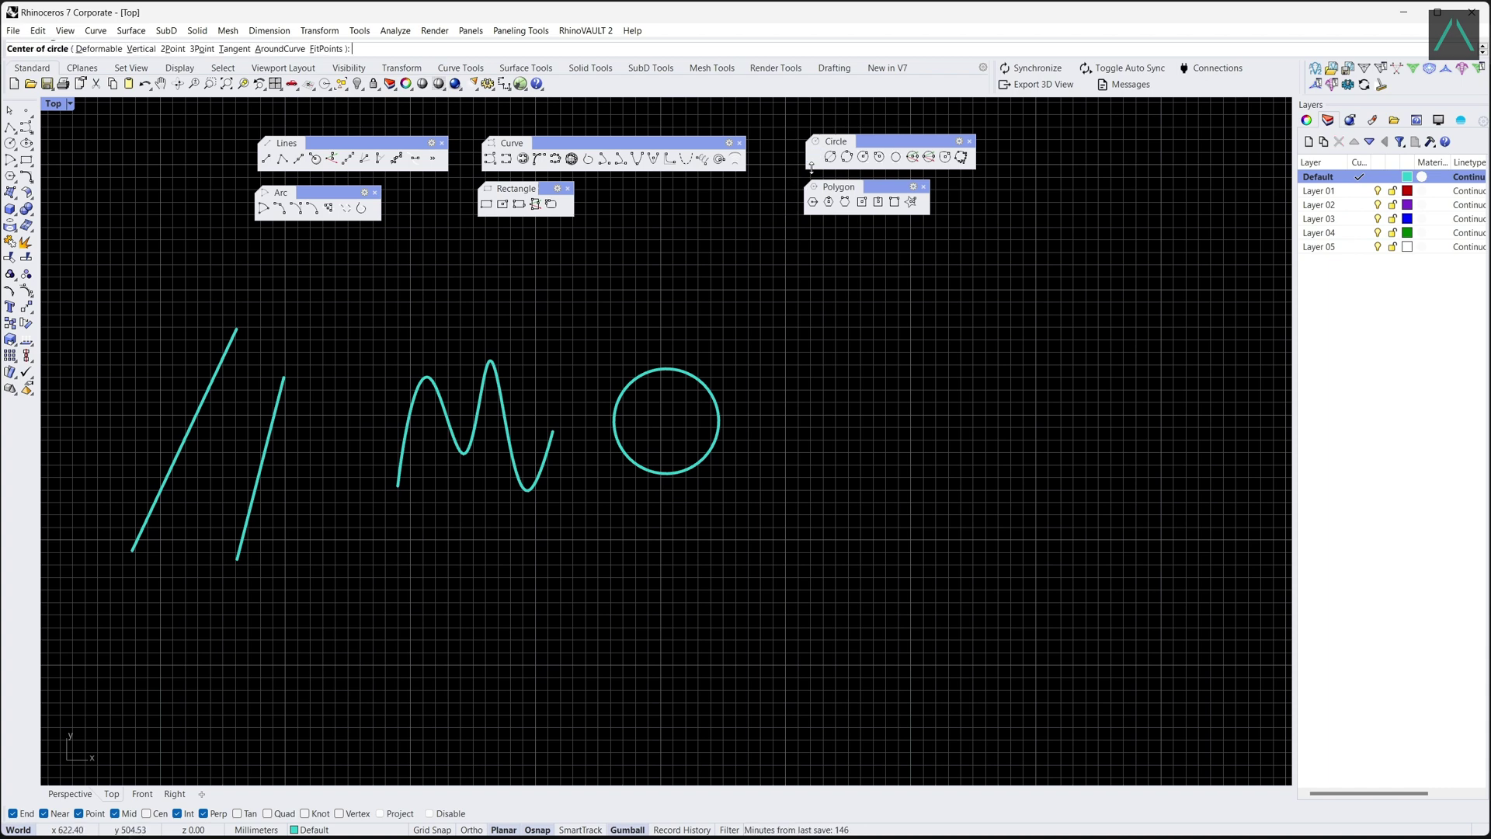
left_click(829, 412)
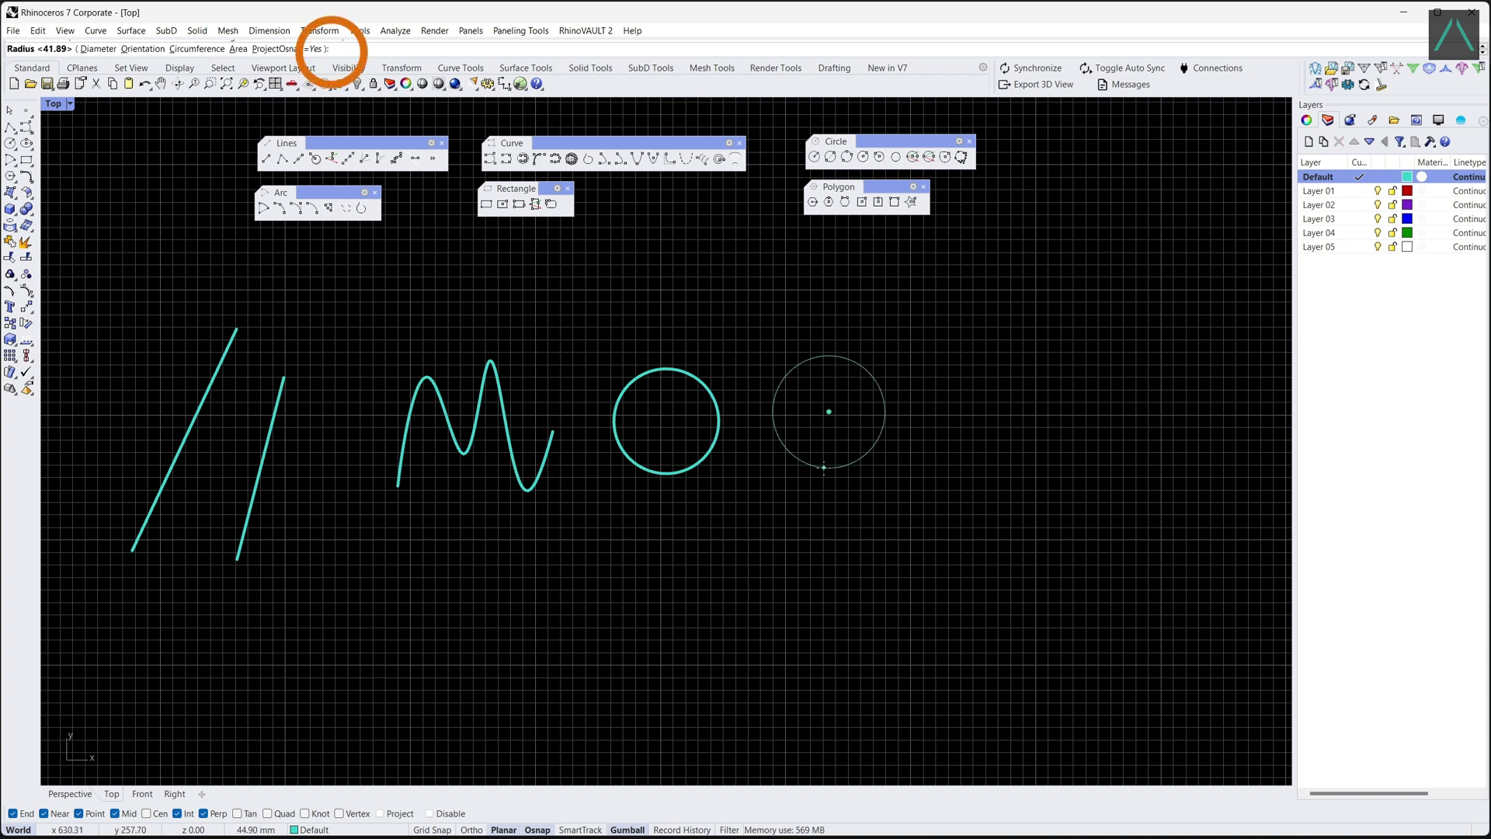
type("35")
key("Return")
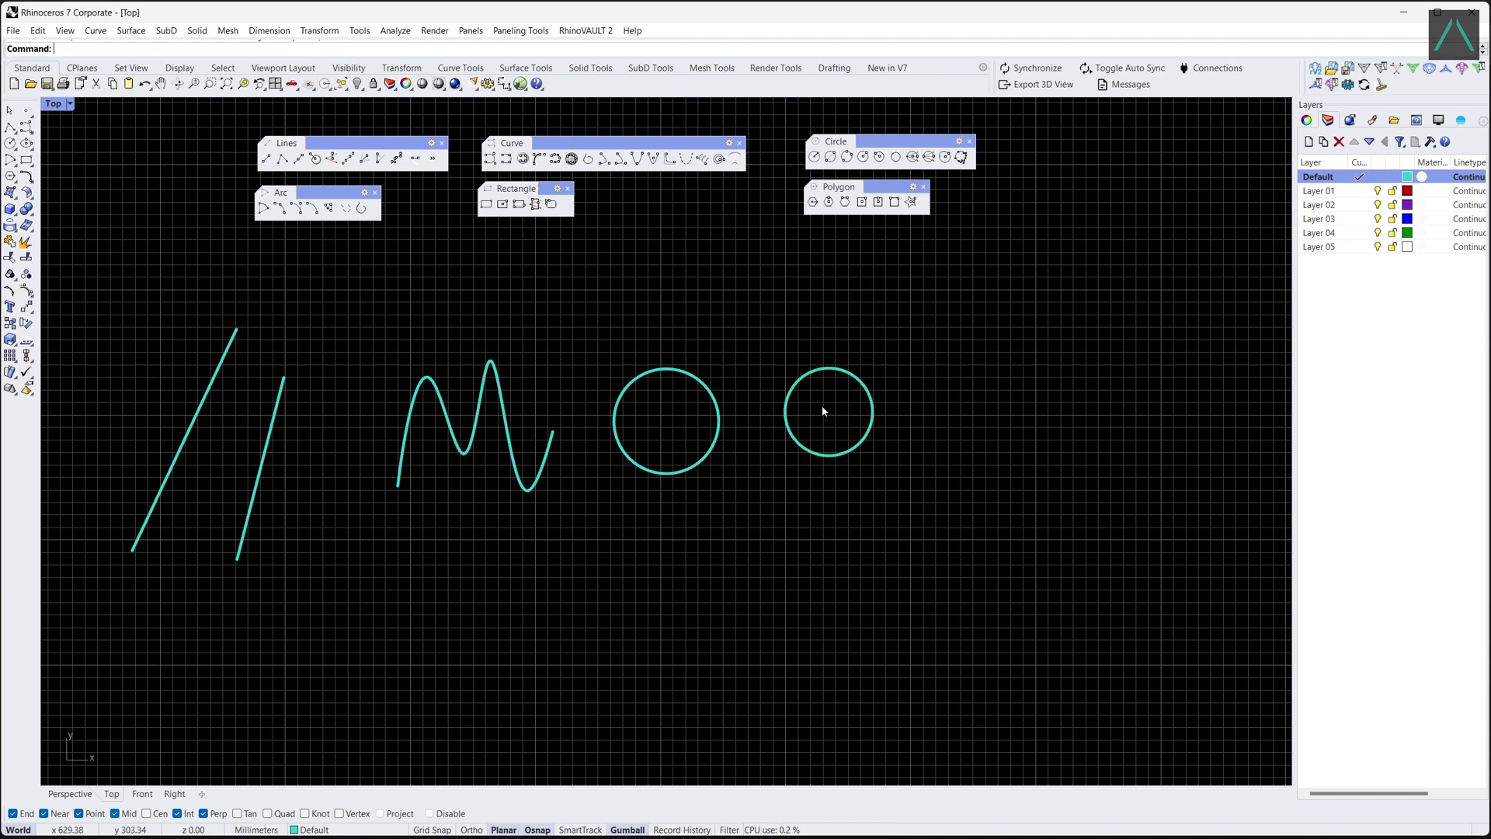
- Add a circle by diameter and another through three points
left_click(830, 157)
left_click(922, 440)
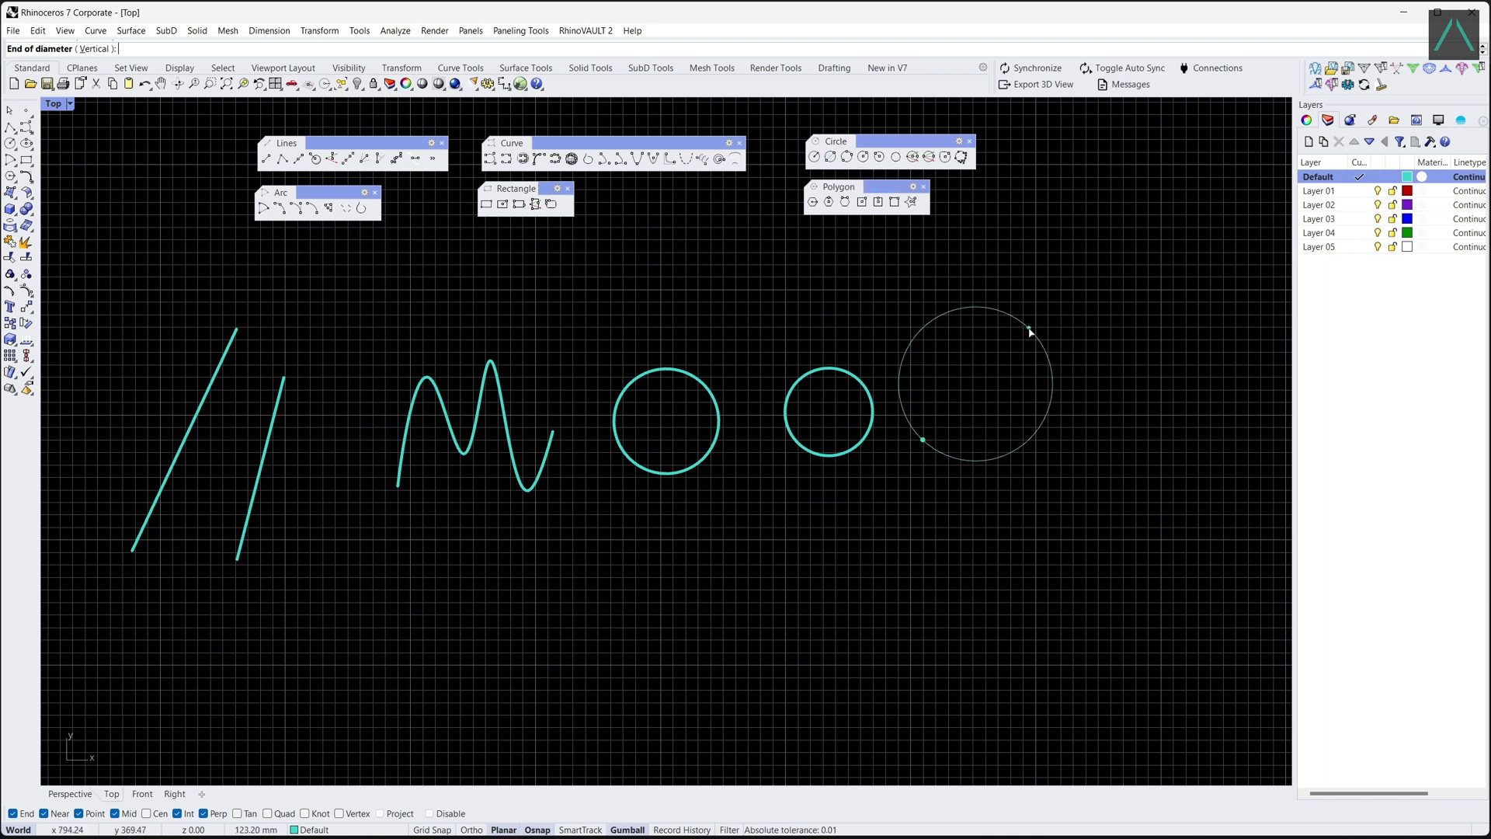
left_click(1030, 332)
left_click(847, 156)
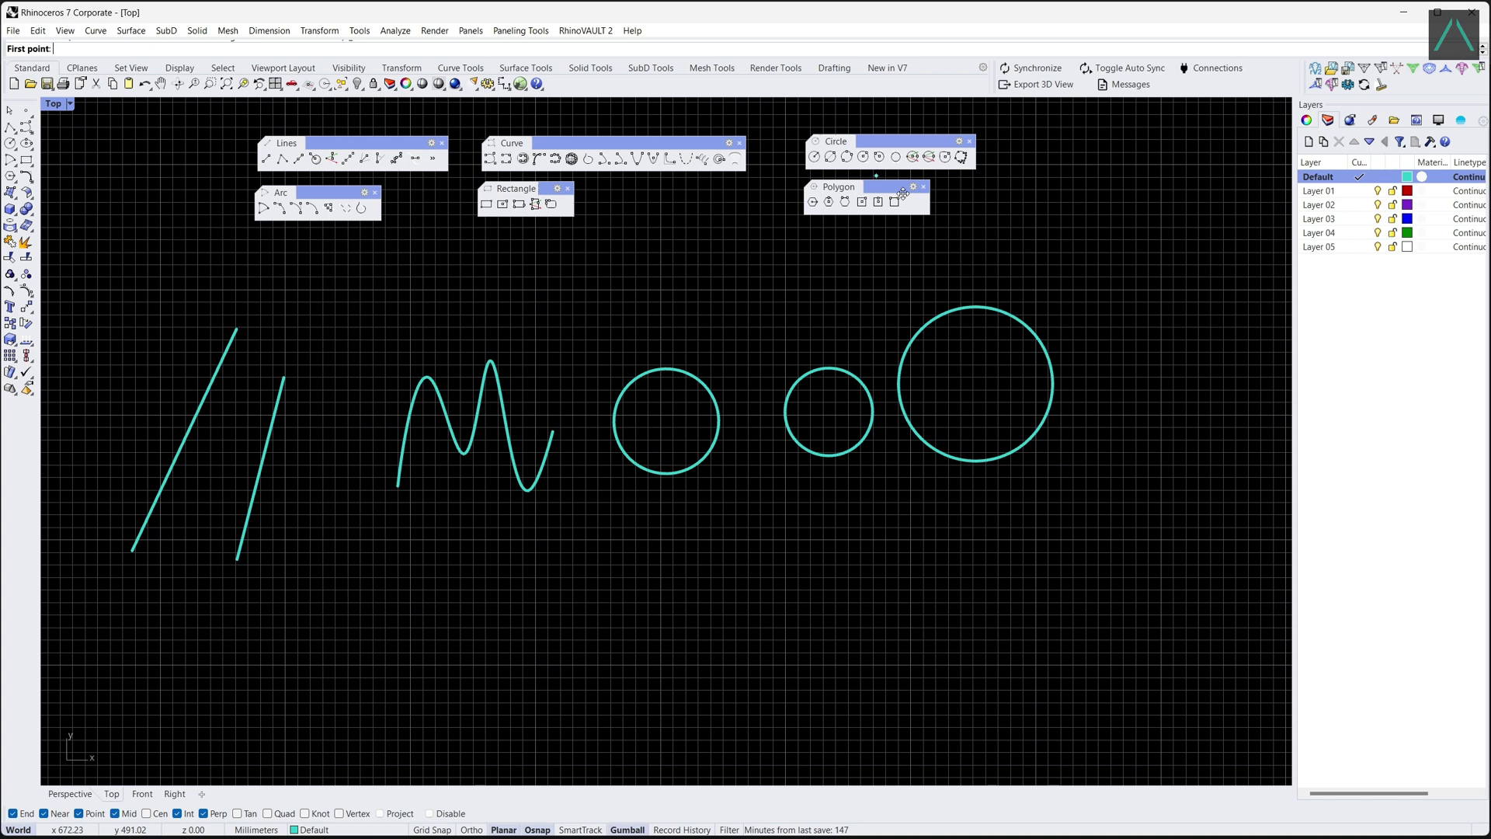
left_click(1159, 440)
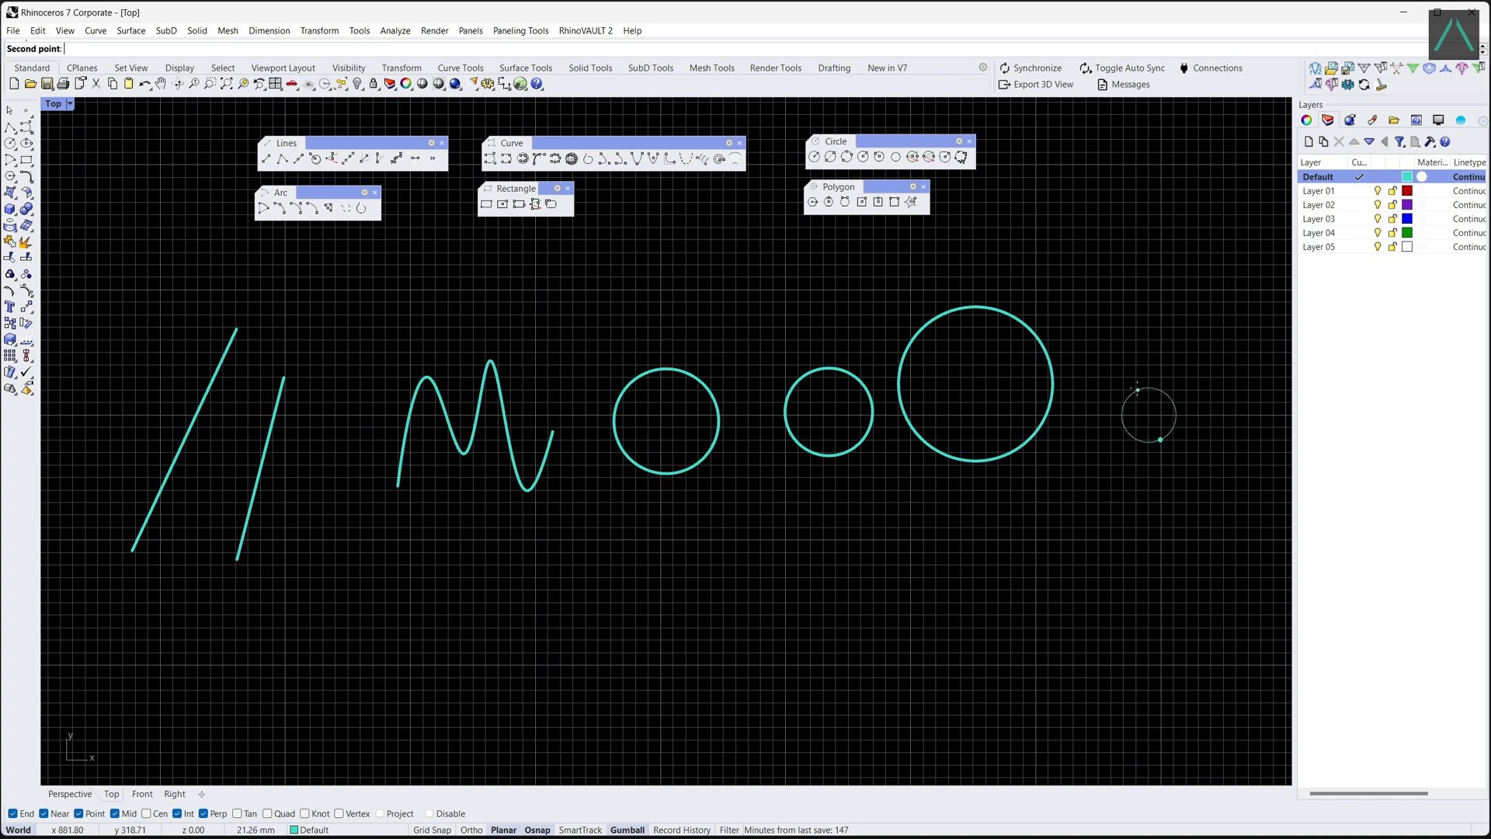
left_click(1142, 326)
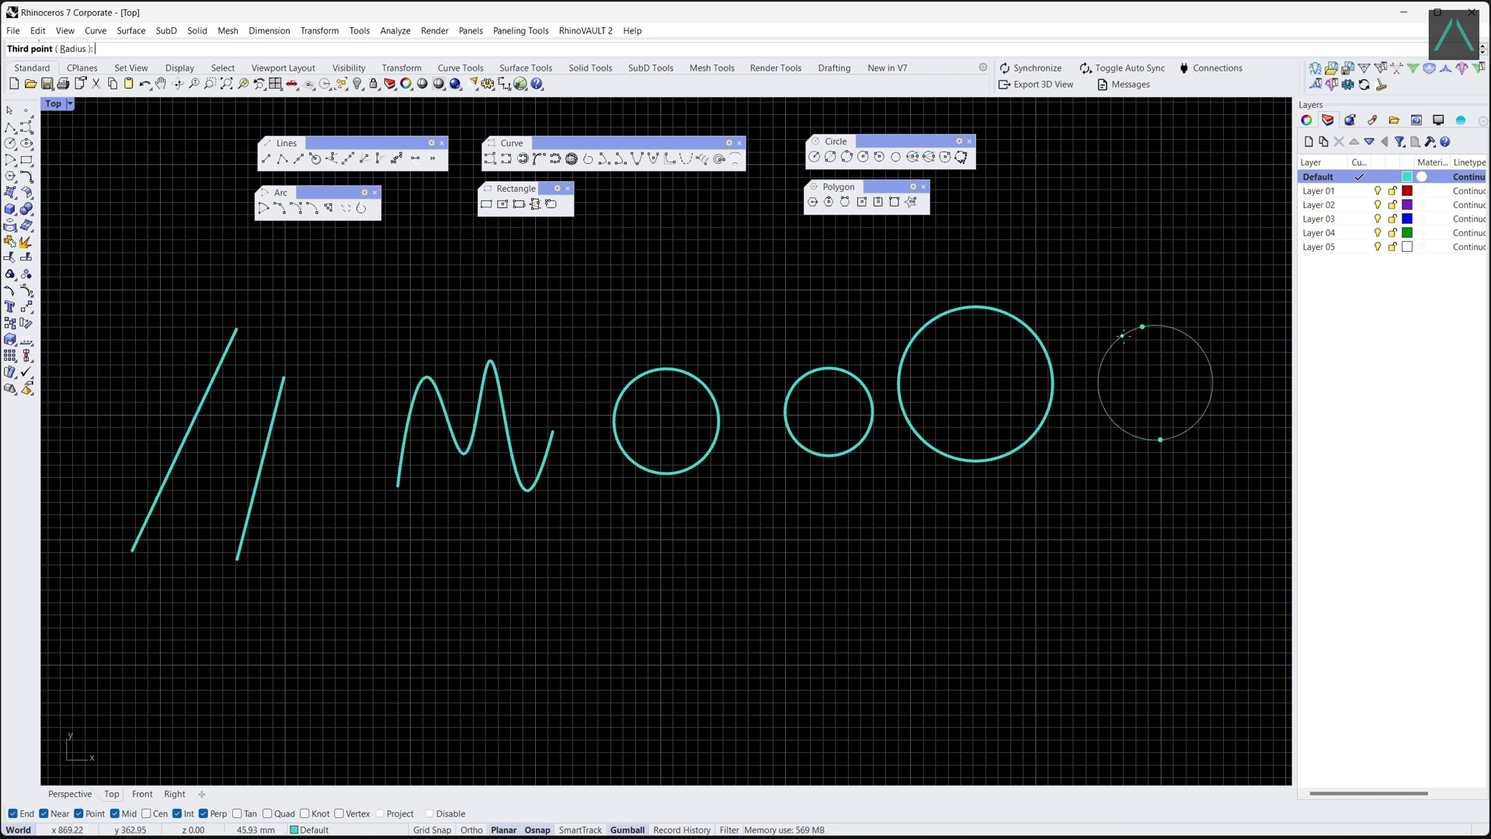
left_click(1111, 366)
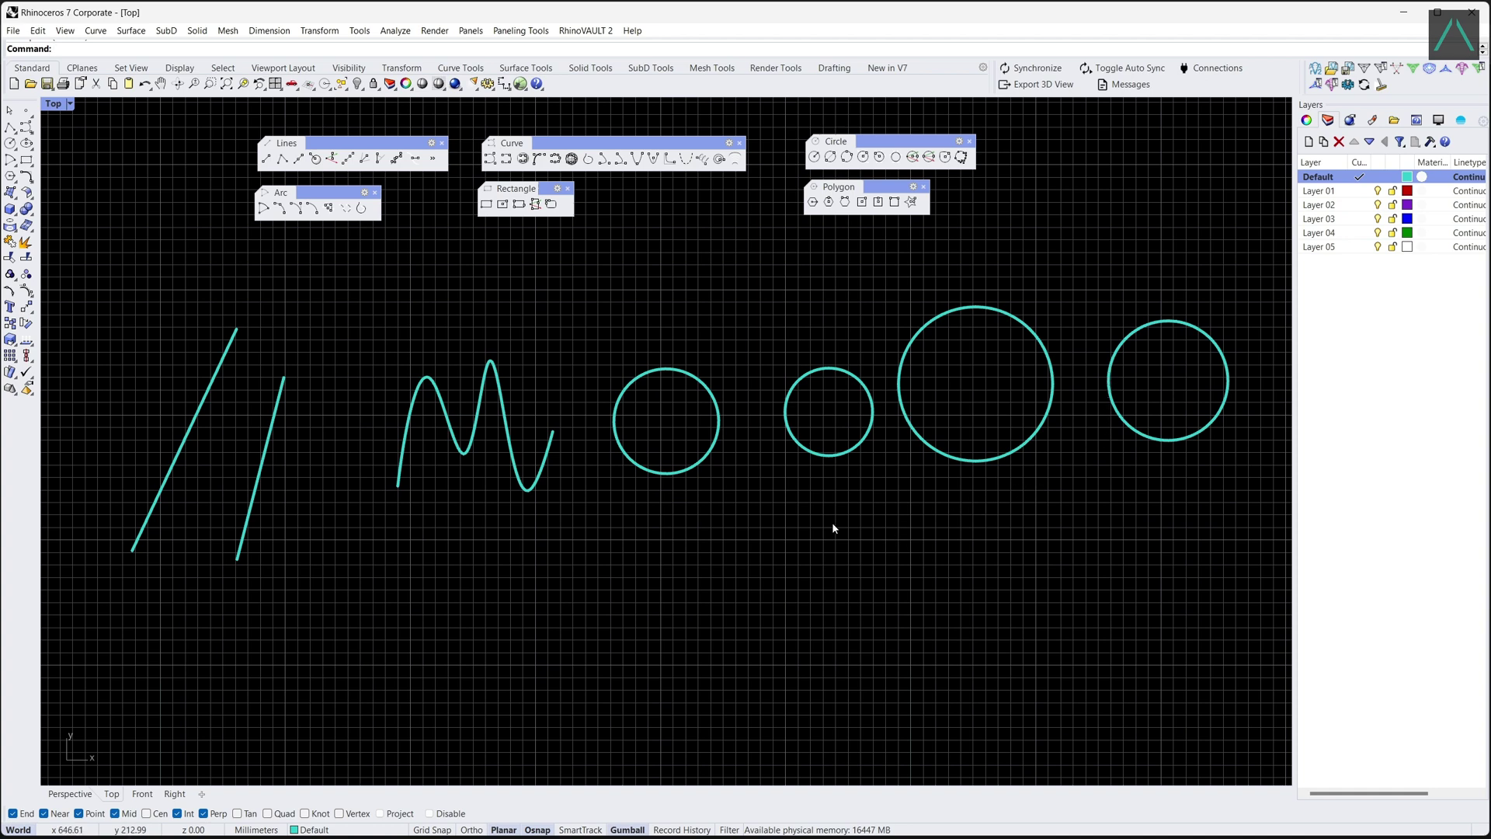
- Draw a quarter arc at lower left from center, start and angle
left_click(263, 208)
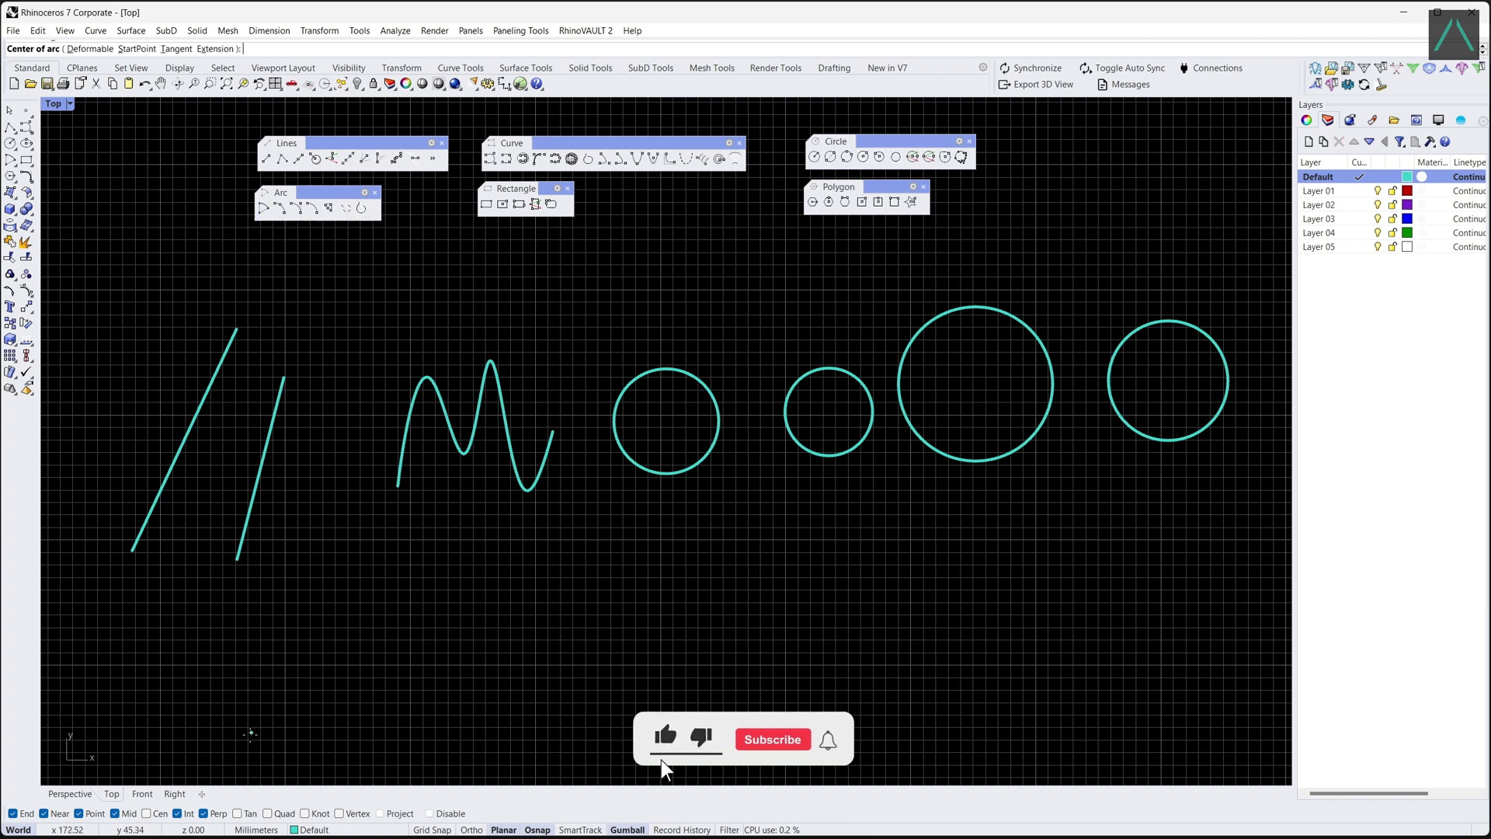
left_click(257, 743)
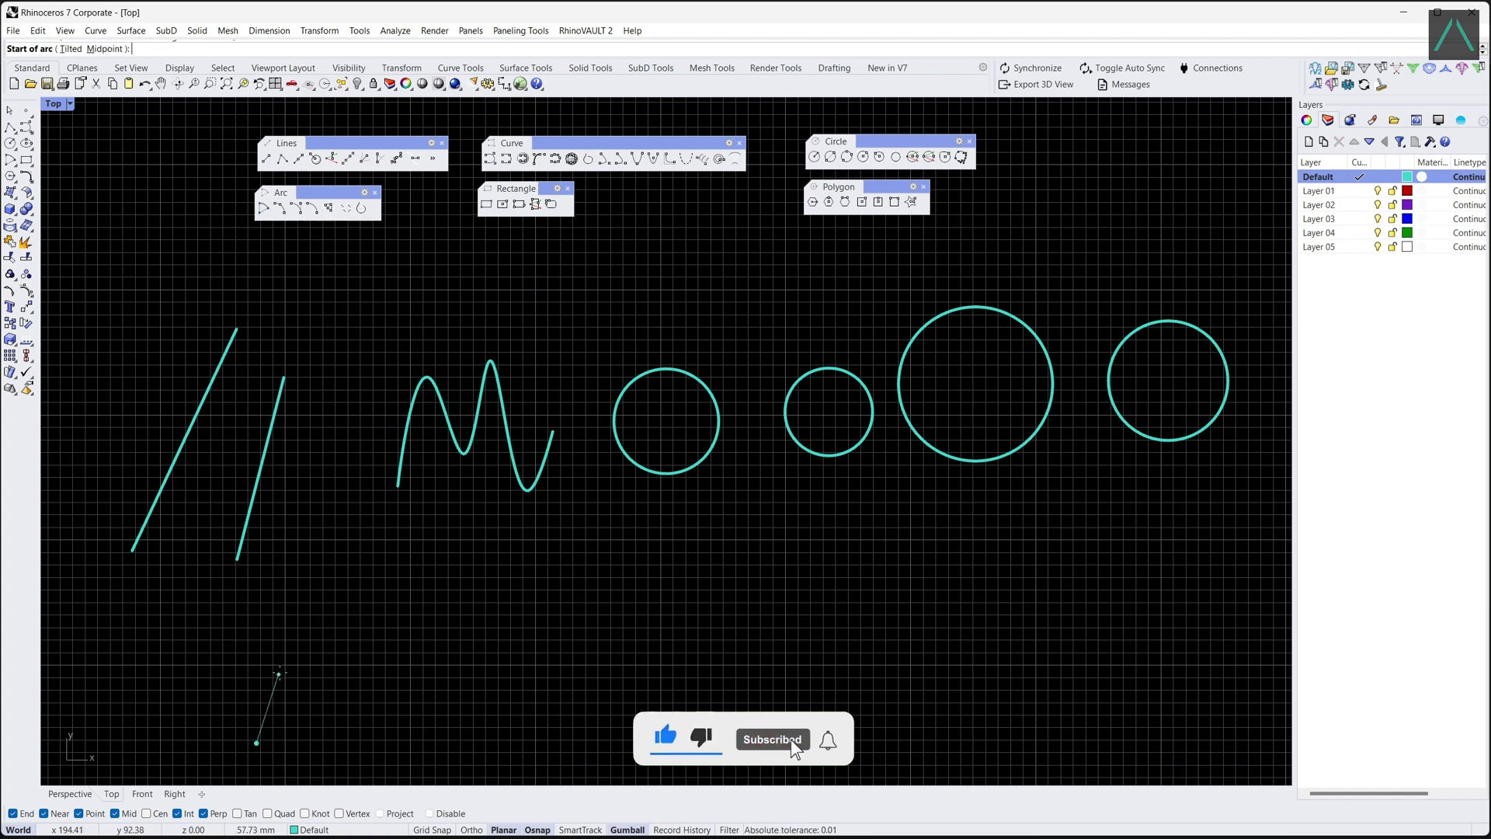
left_click(319, 626)
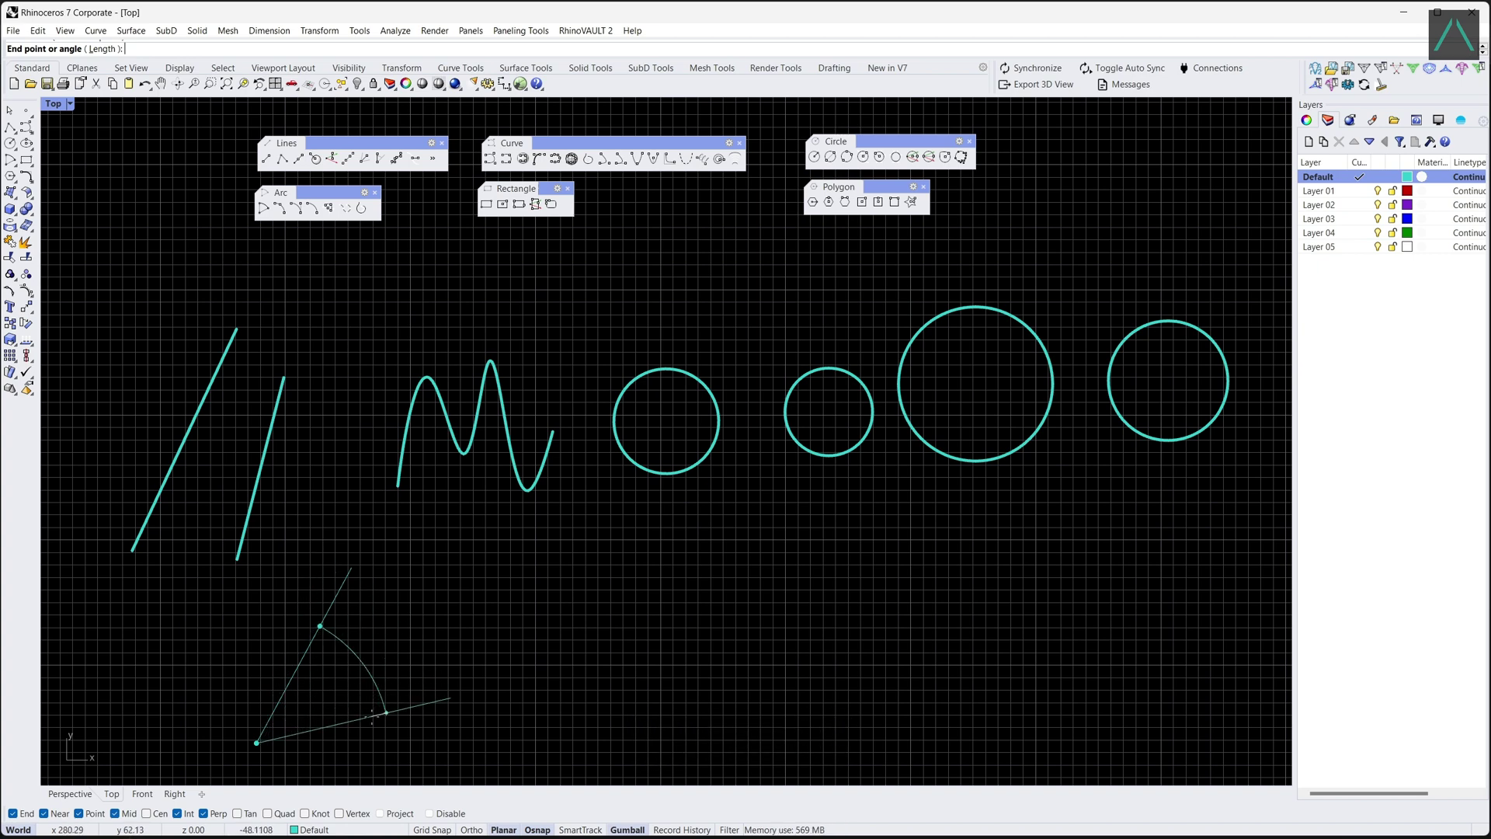
left_click(372, 714)
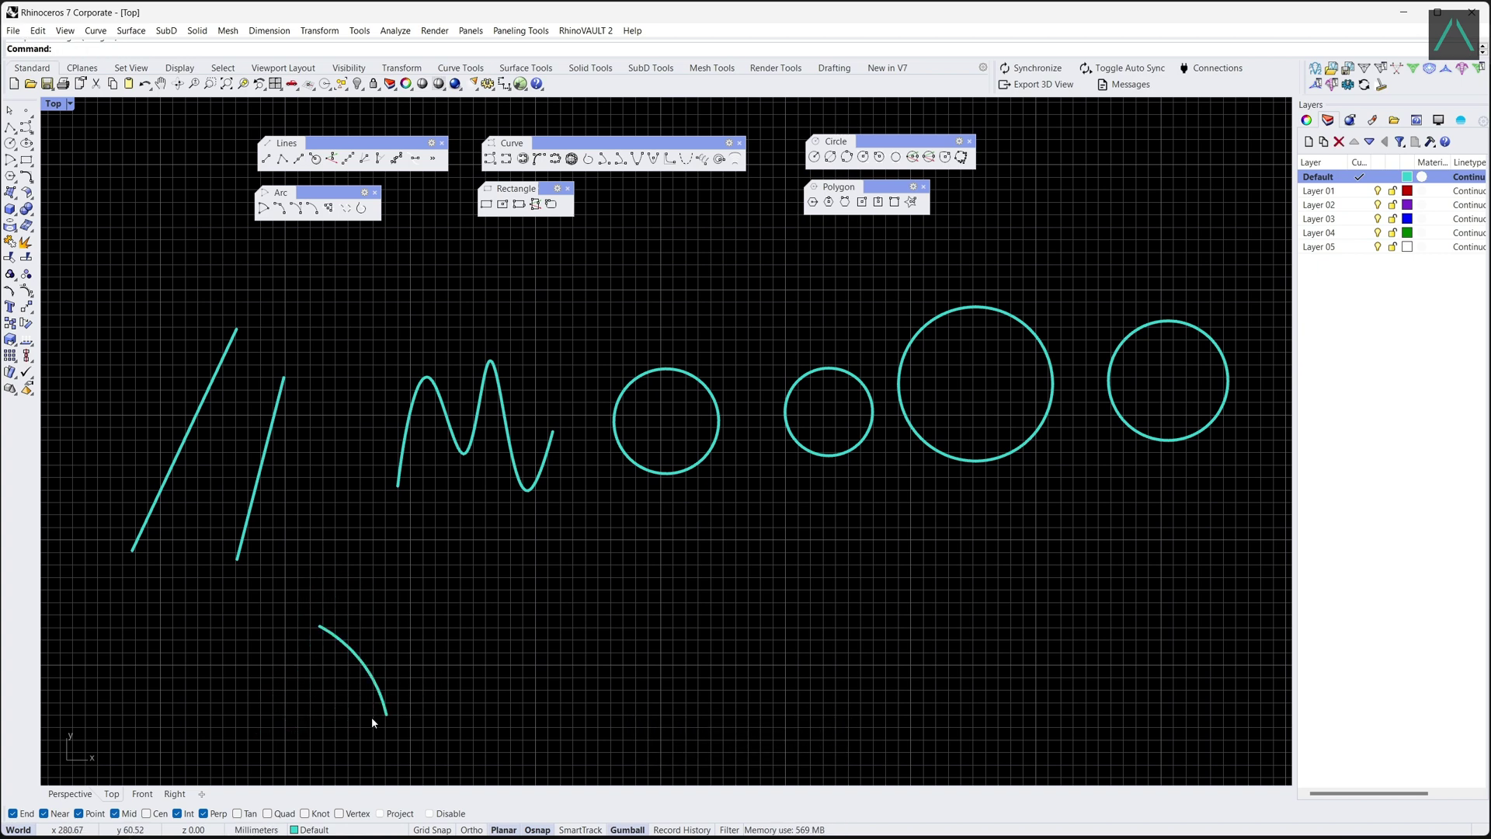
- Draw a half-round arc through the three dots by start, end and on-arc point
left_click(279, 208)
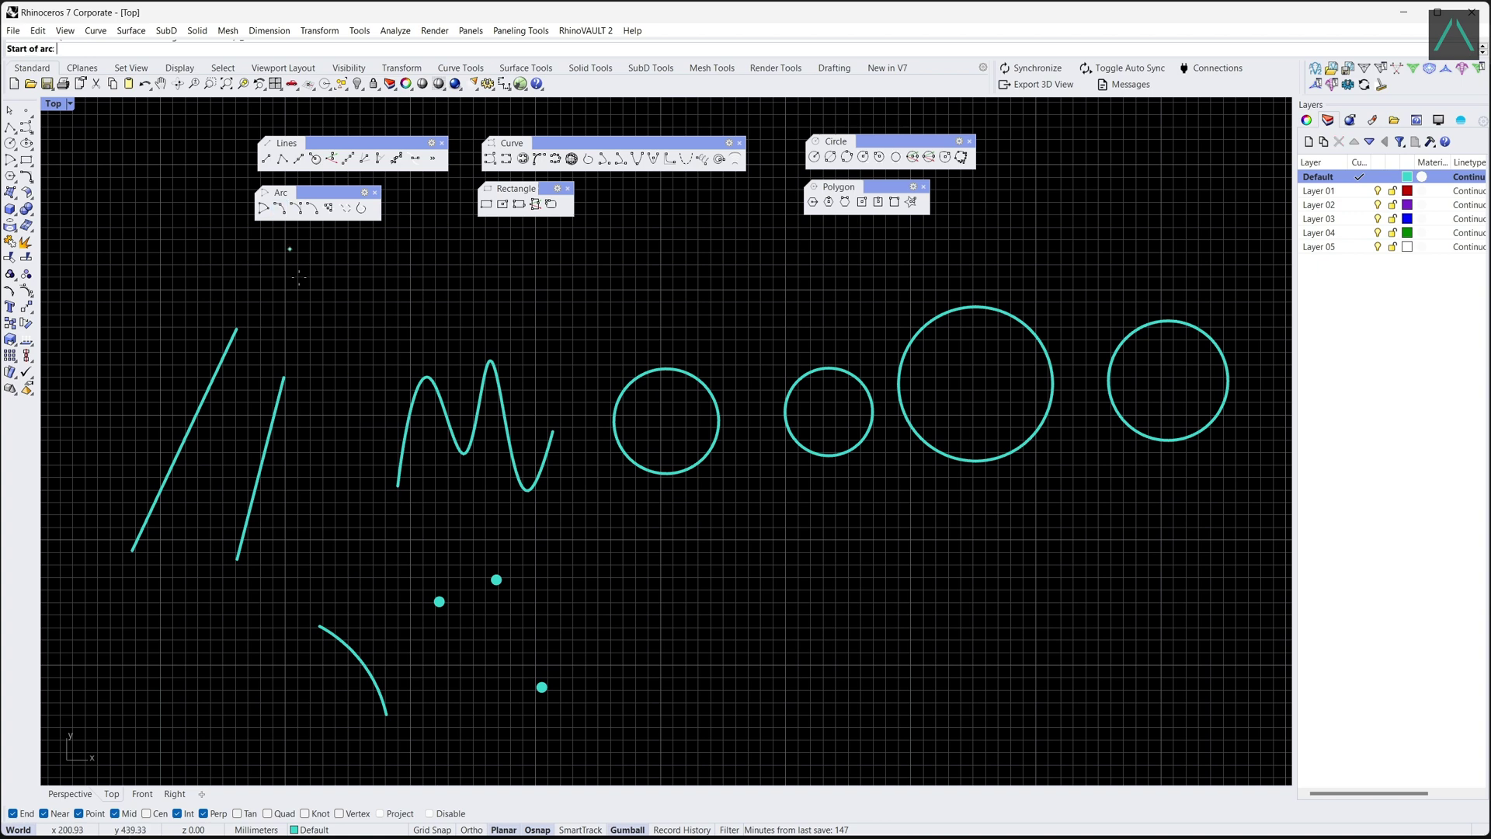
left_click(440, 602)
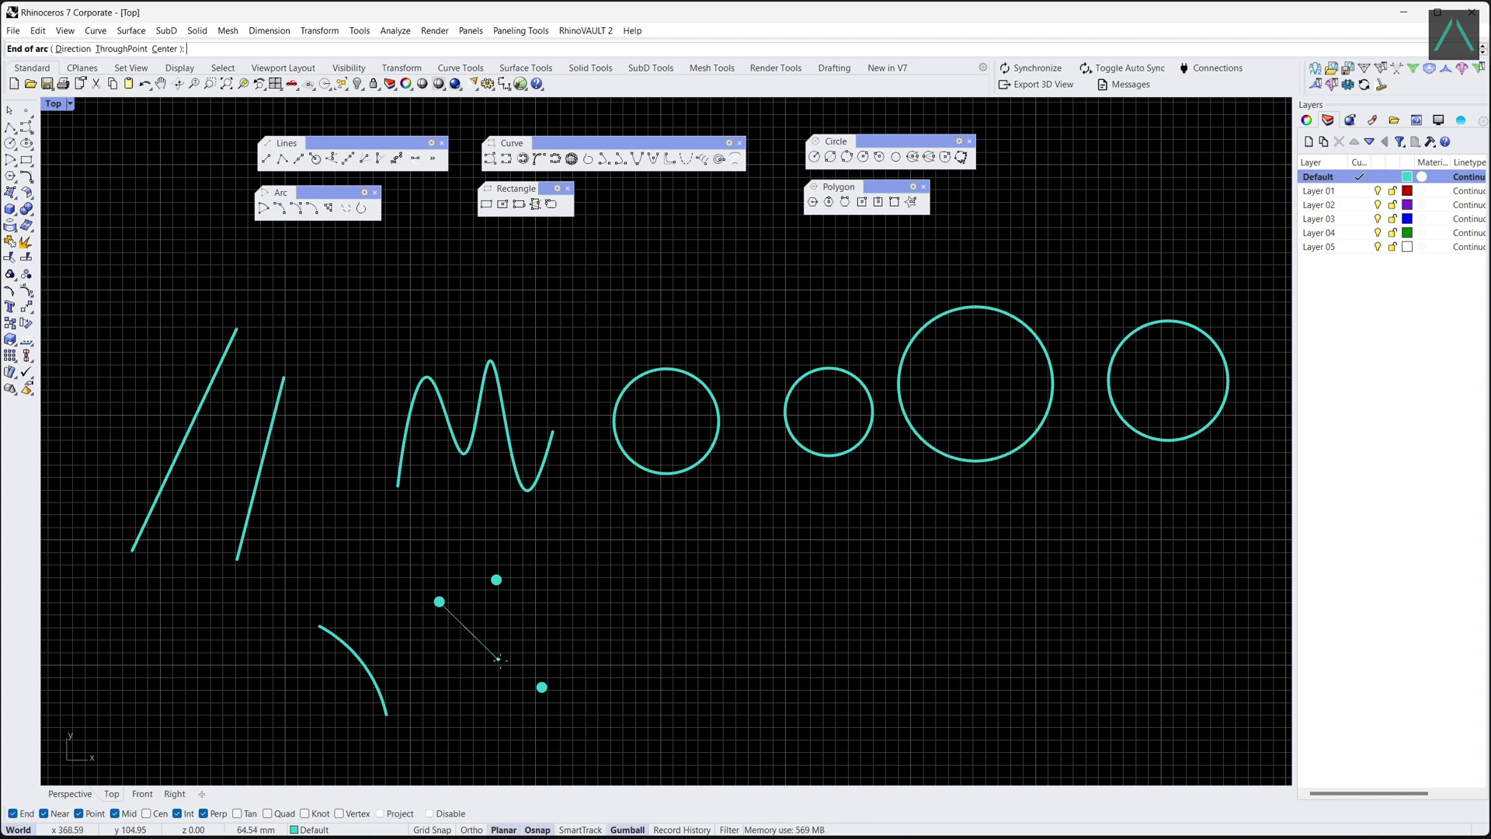
left_click(542, 686)
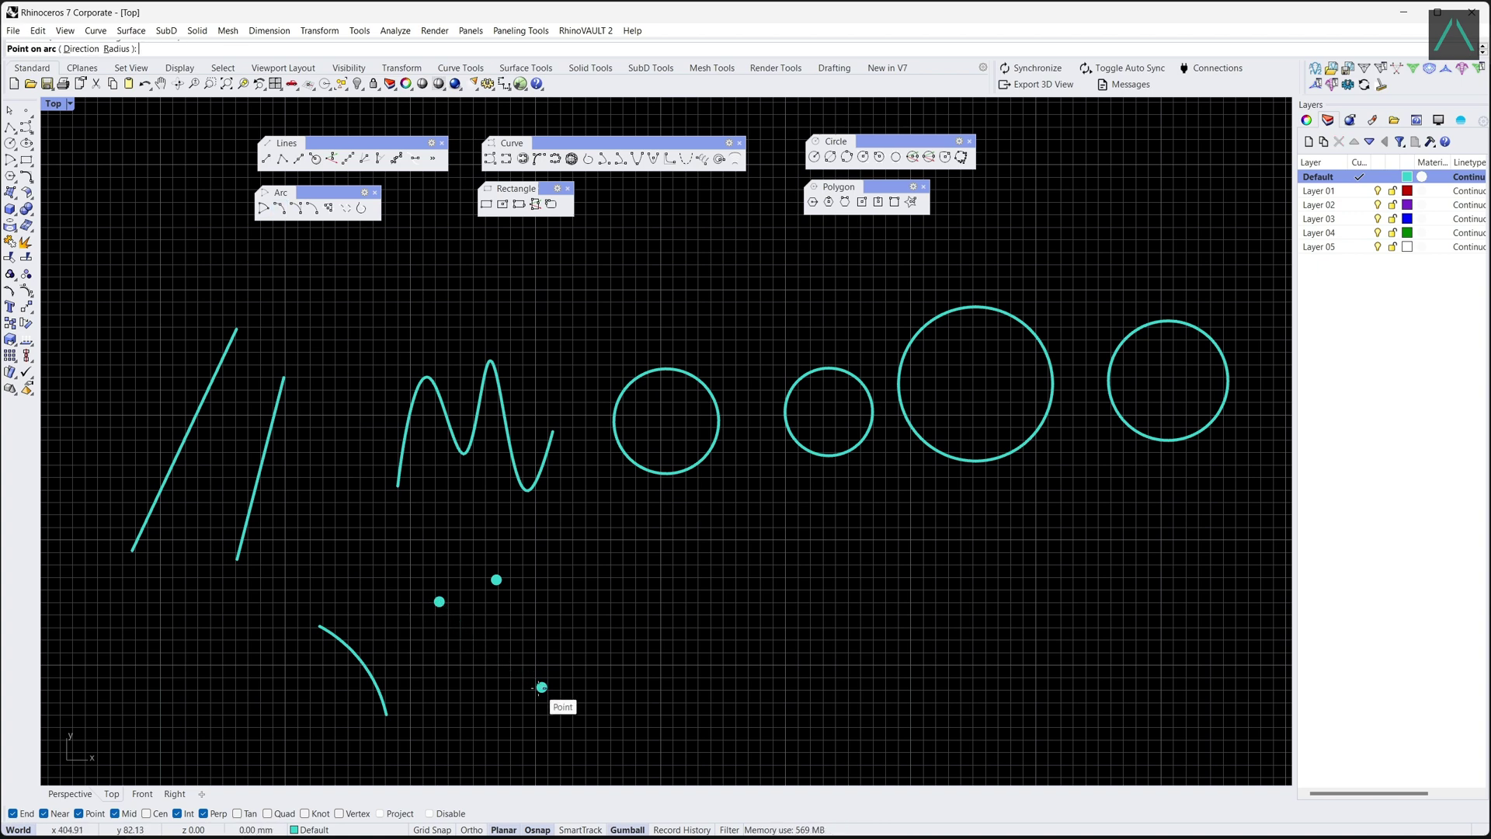
left_click(498, 583)
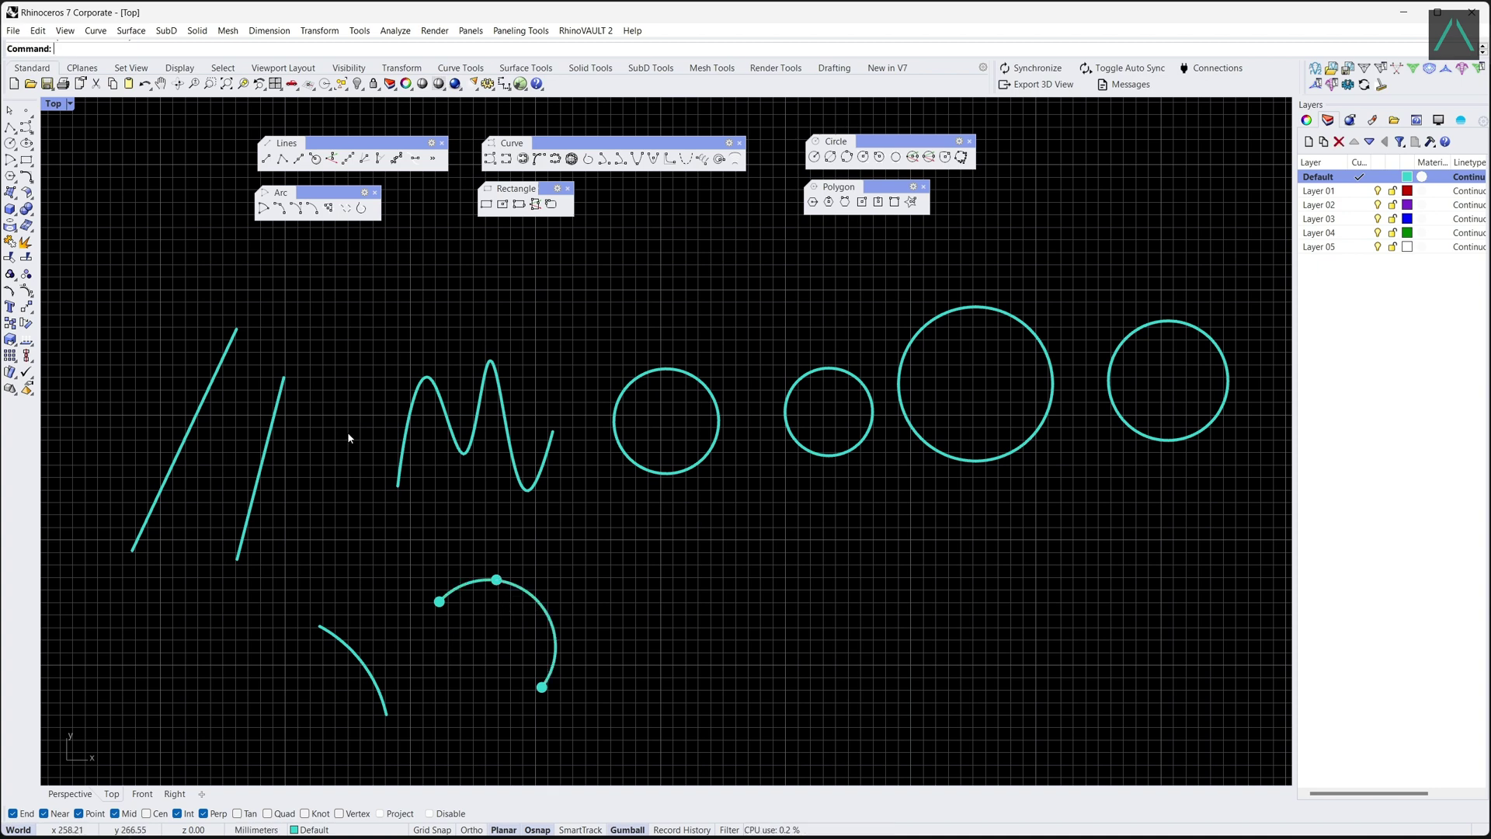
- Draw a corner-to-corner rectangle beside the arcs
left_click(486, 205)
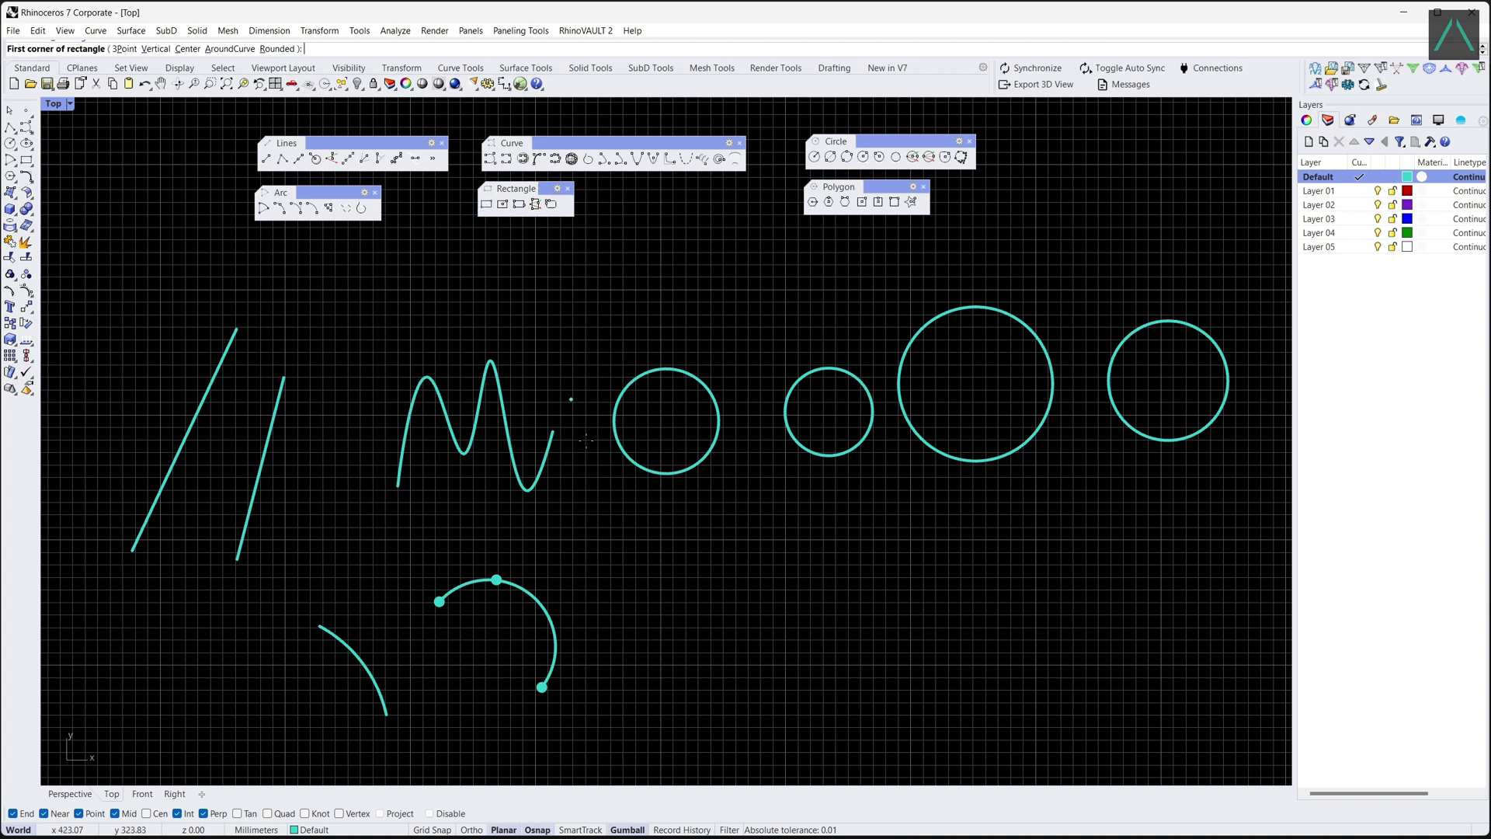
left_click(656, 691)
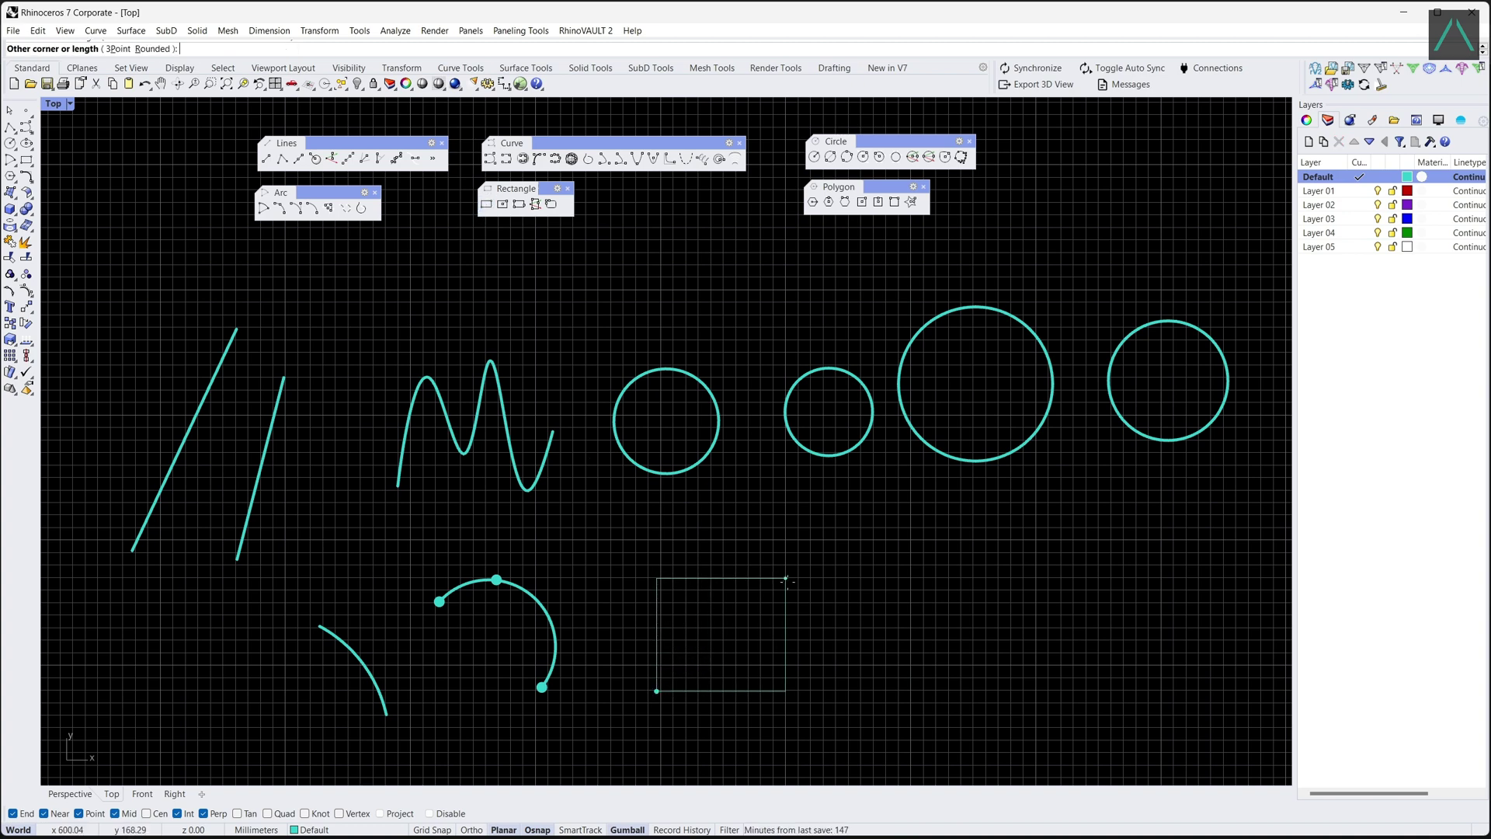
left_click(822, 572)
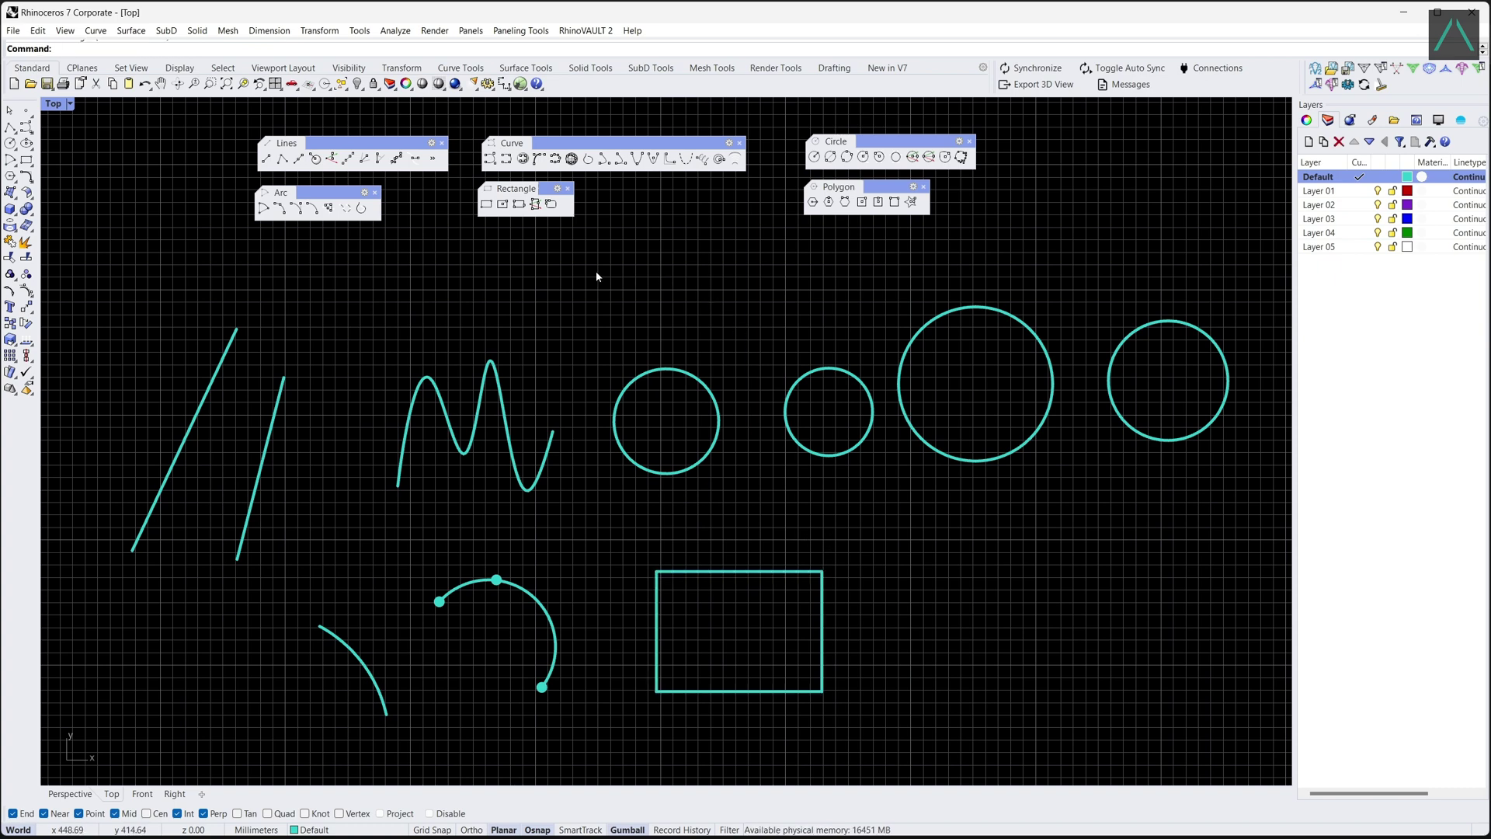
- Draw a six-sided polygon from its center and a corner
left_click(813, 202)
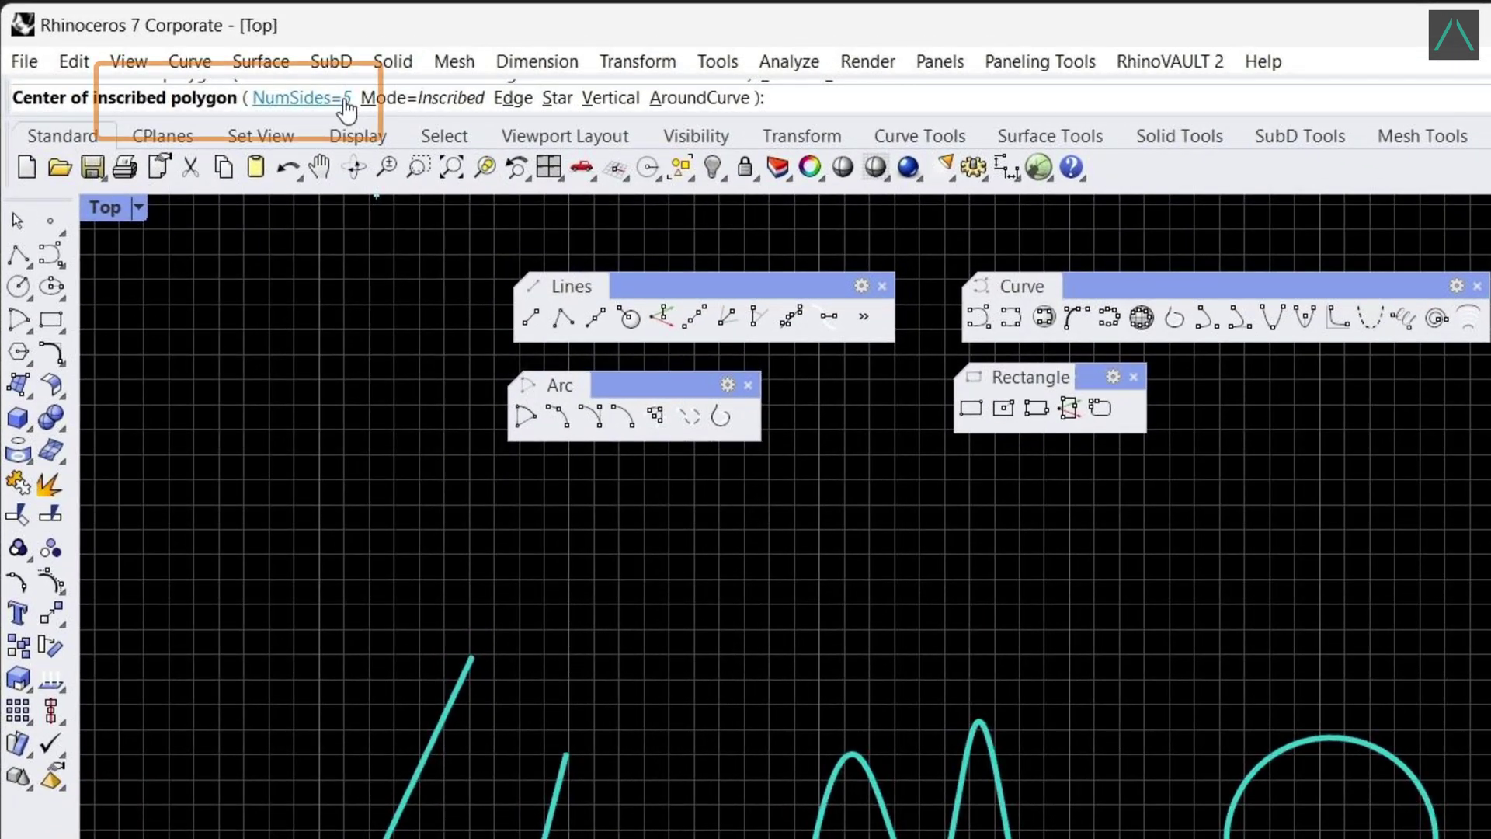
left_click(345, 99)
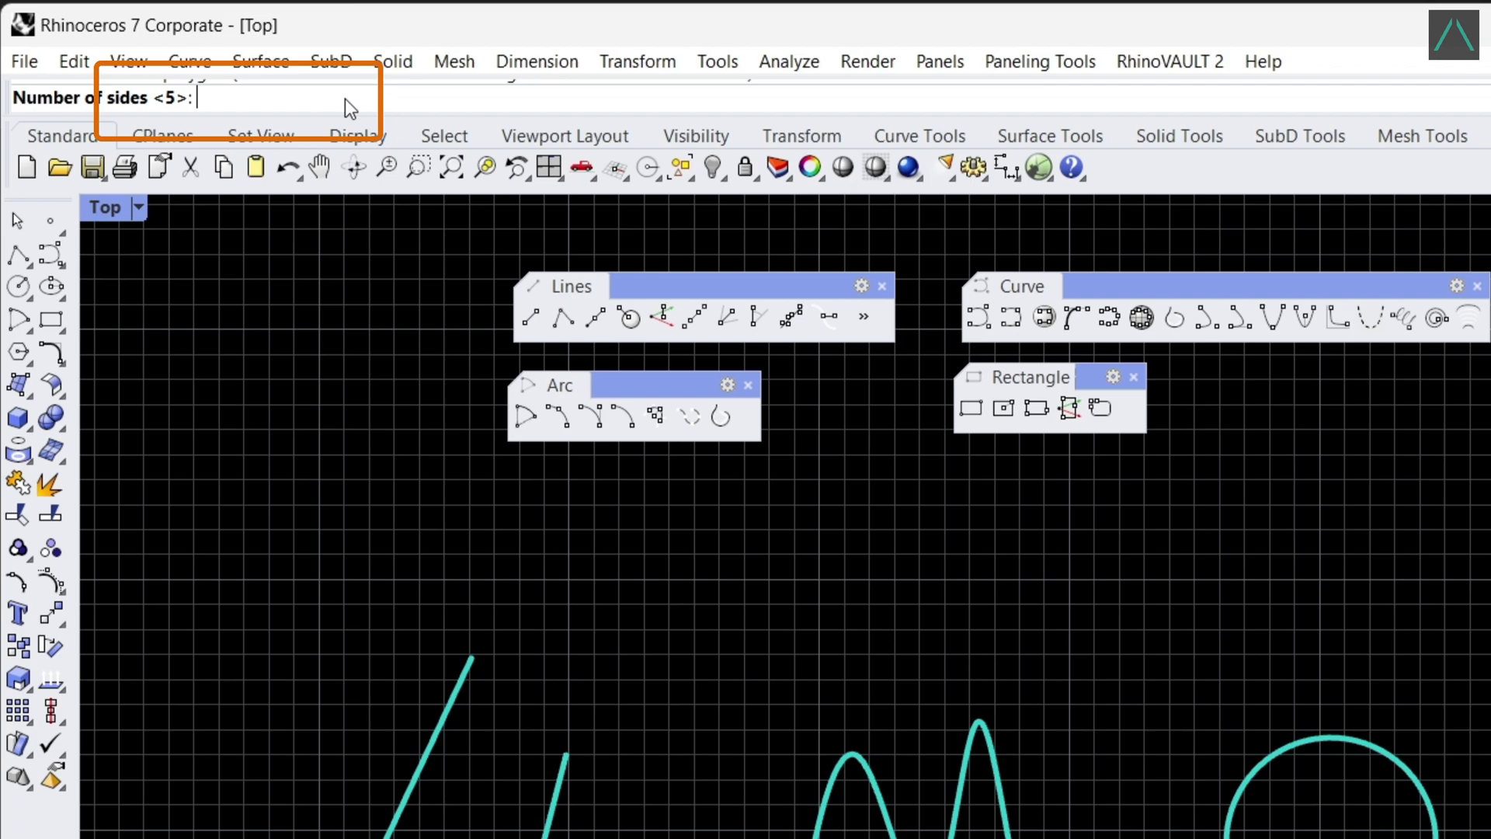
type("6")
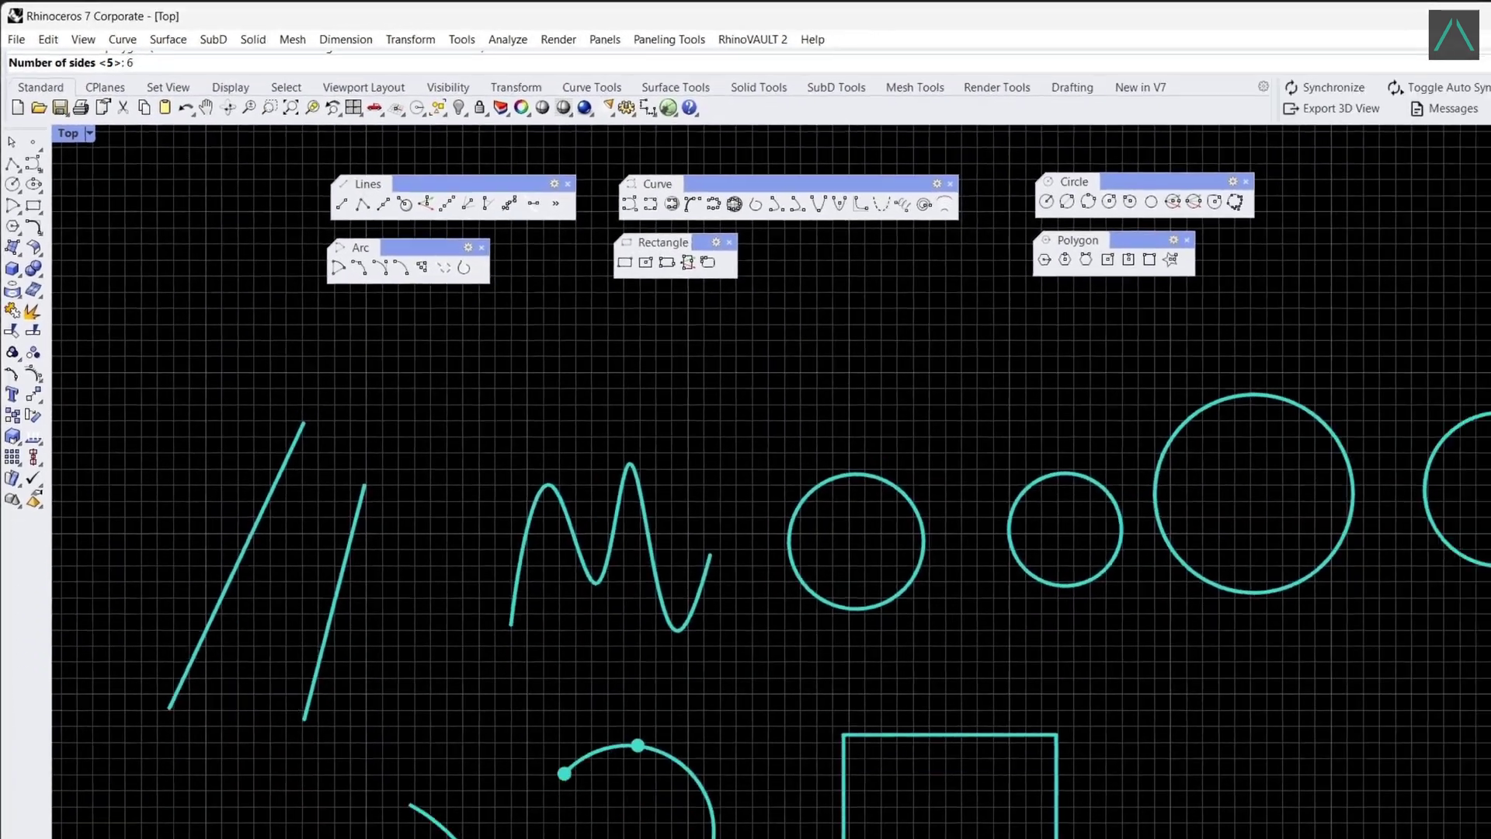
key("Return")
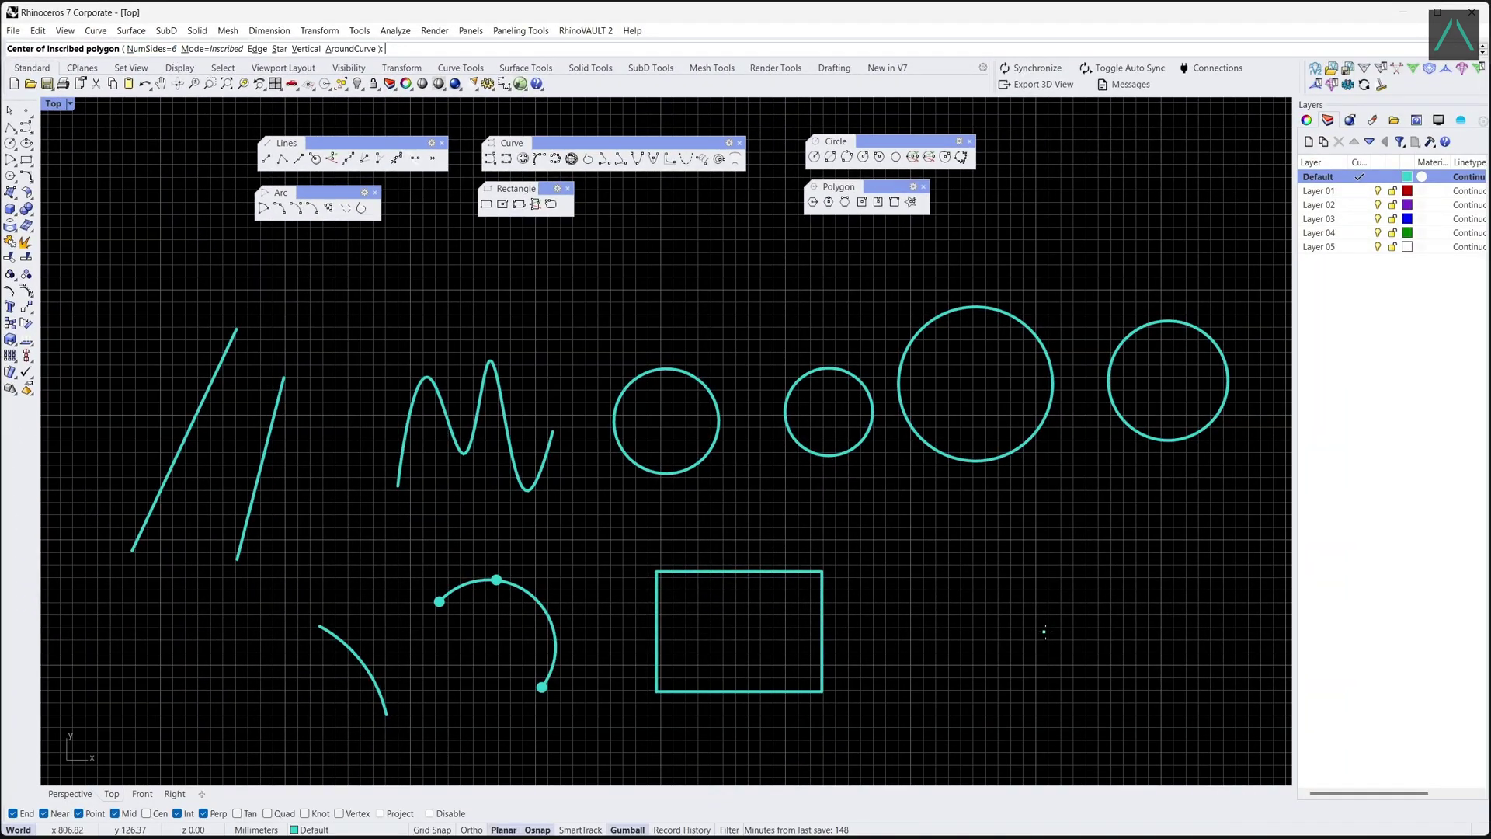
left_click(1019, 626)
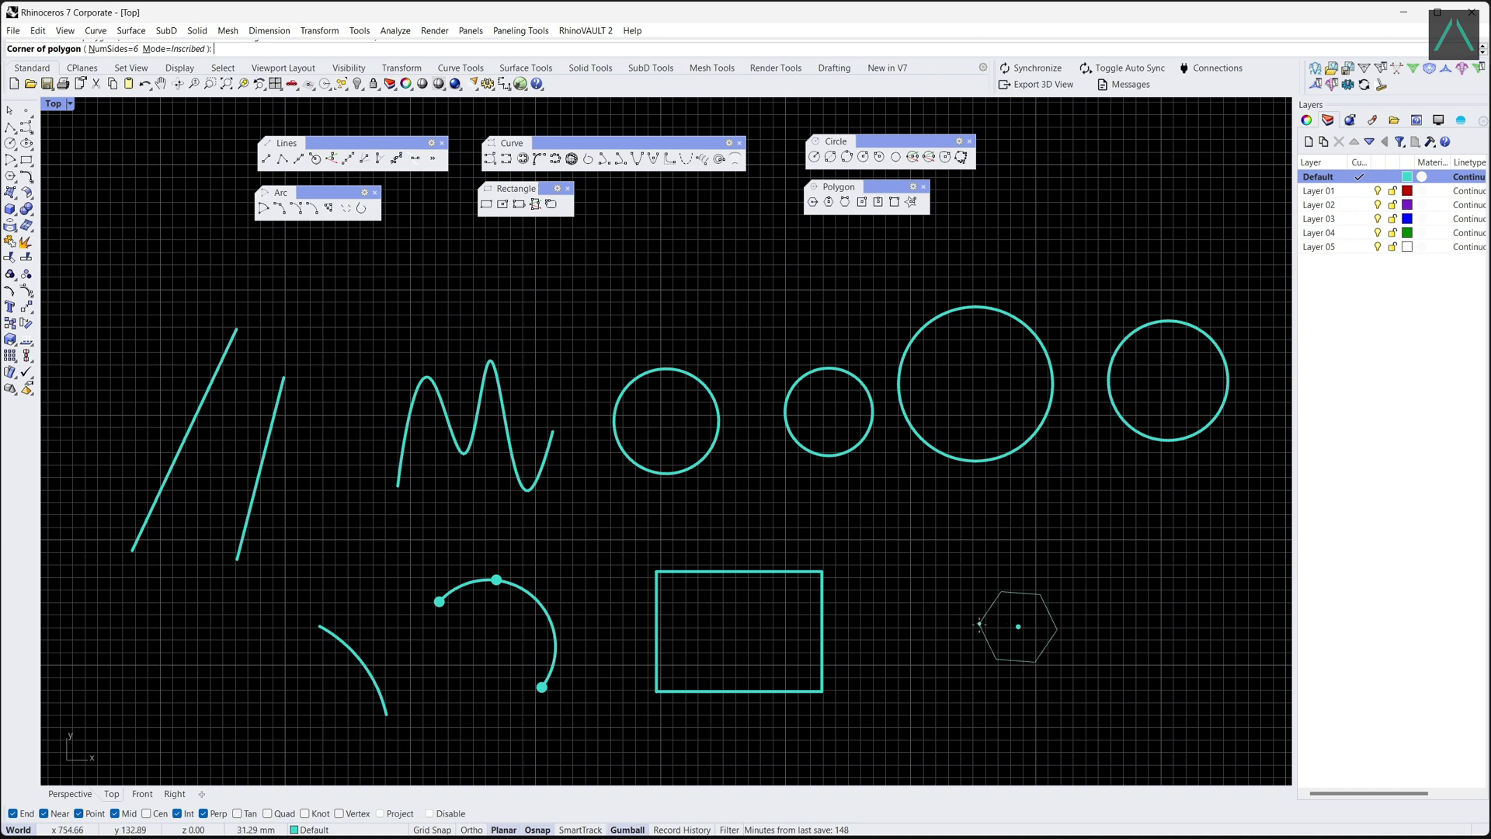
left_click(932, 623)
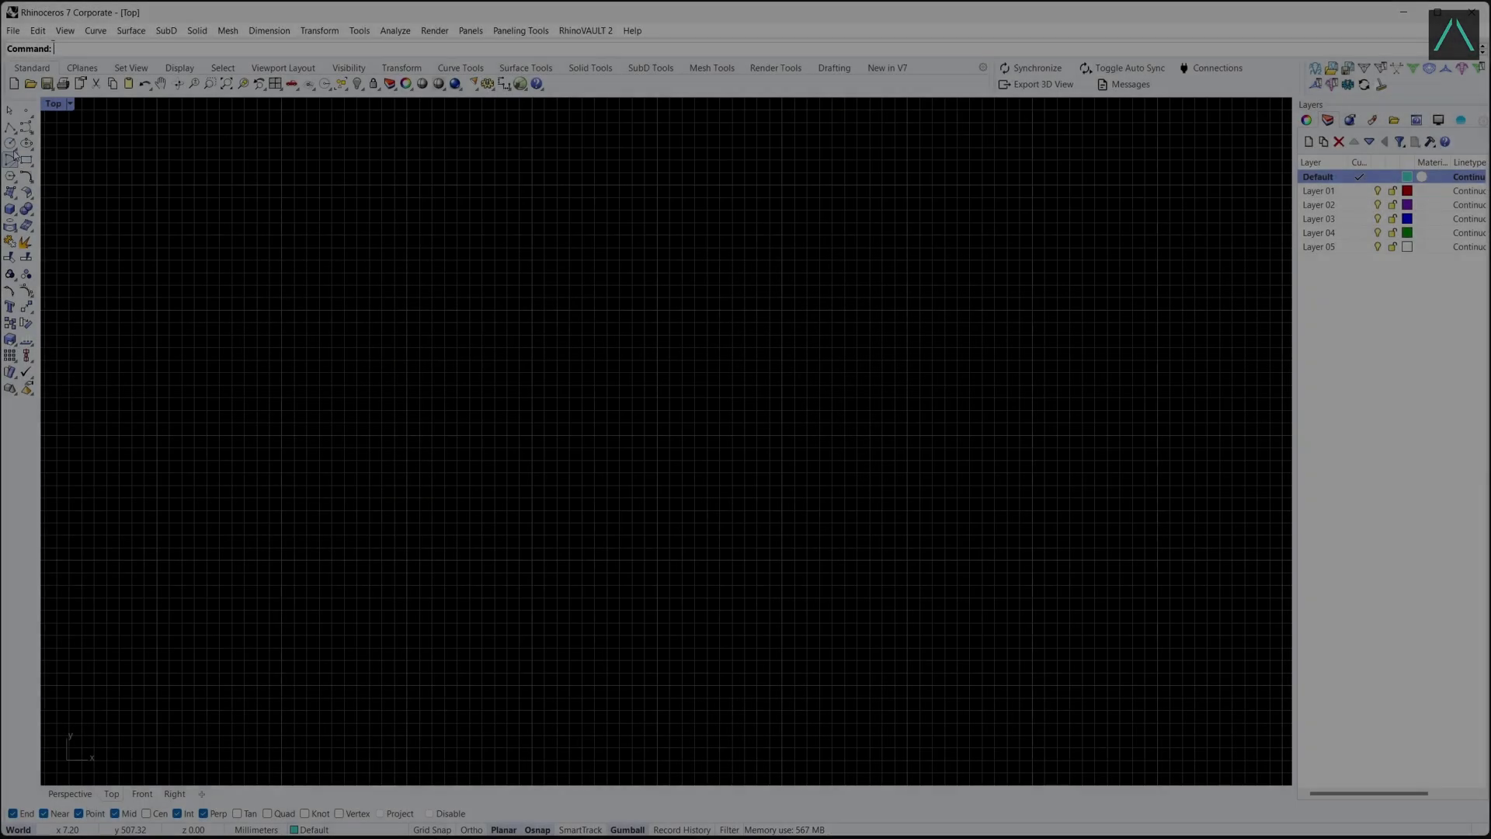
- Draw a circle of radius 180 in the middle of the Top view
type("circle")
key("Return")
left_click(655, 433)
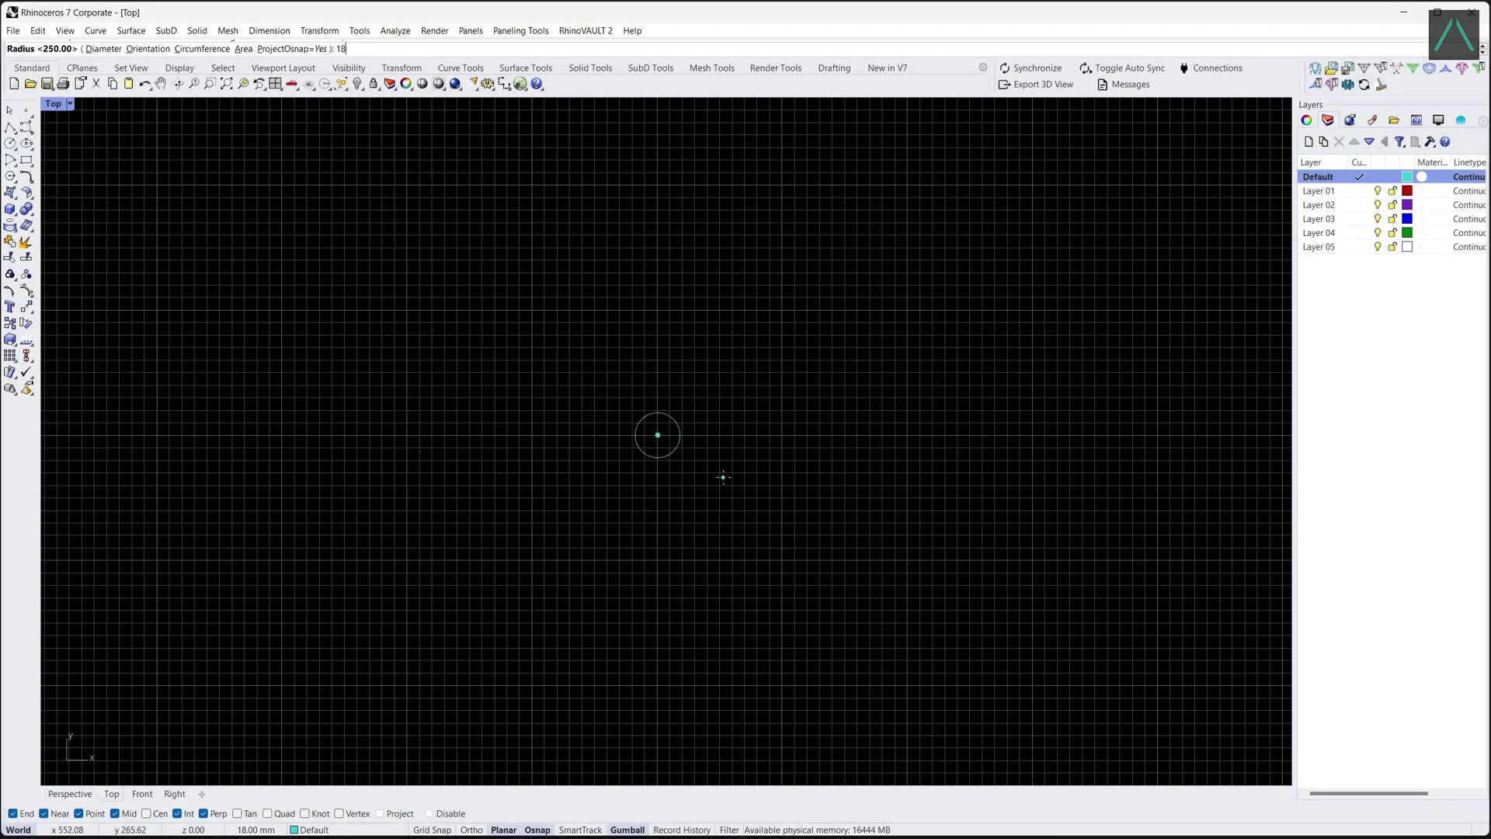
type("180")
key("Return")
key("Return")
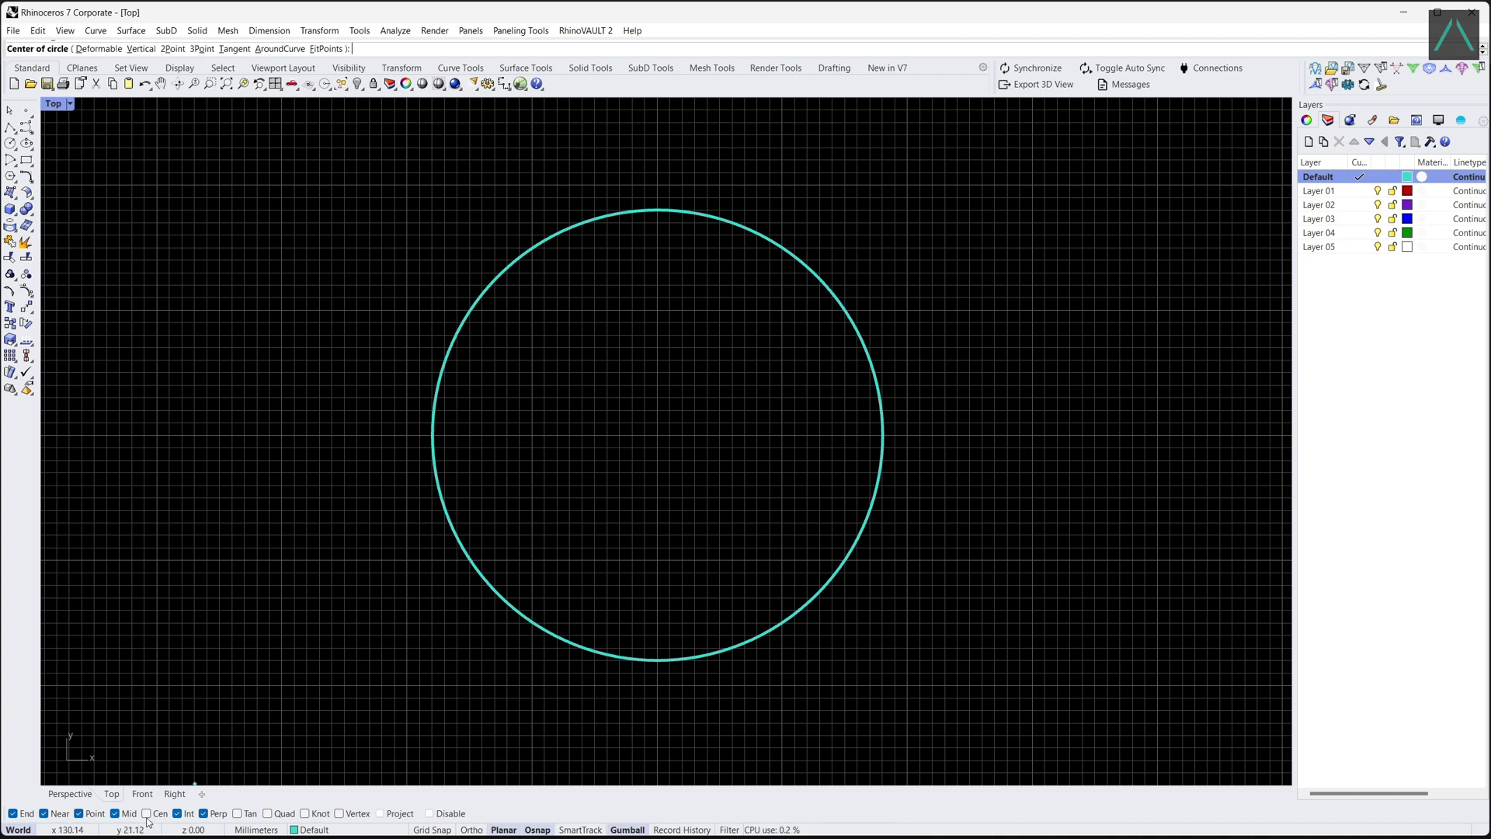
- Add a concentric circle of radius 250 snapped to the same center
left_click(147, 816)
left_click(449, 467)
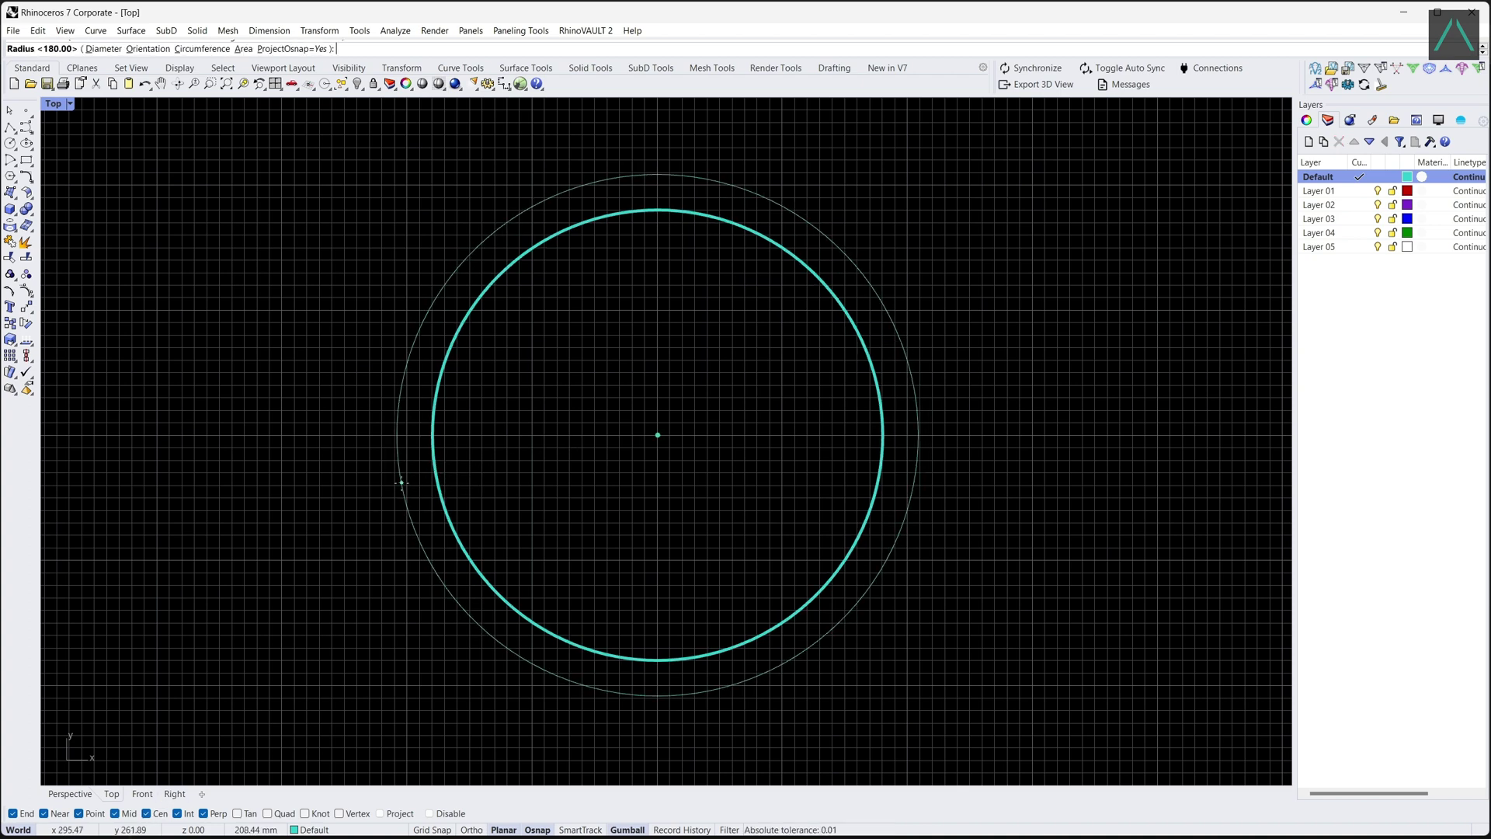
type("250")
key("Return")
left_click(27, 129)
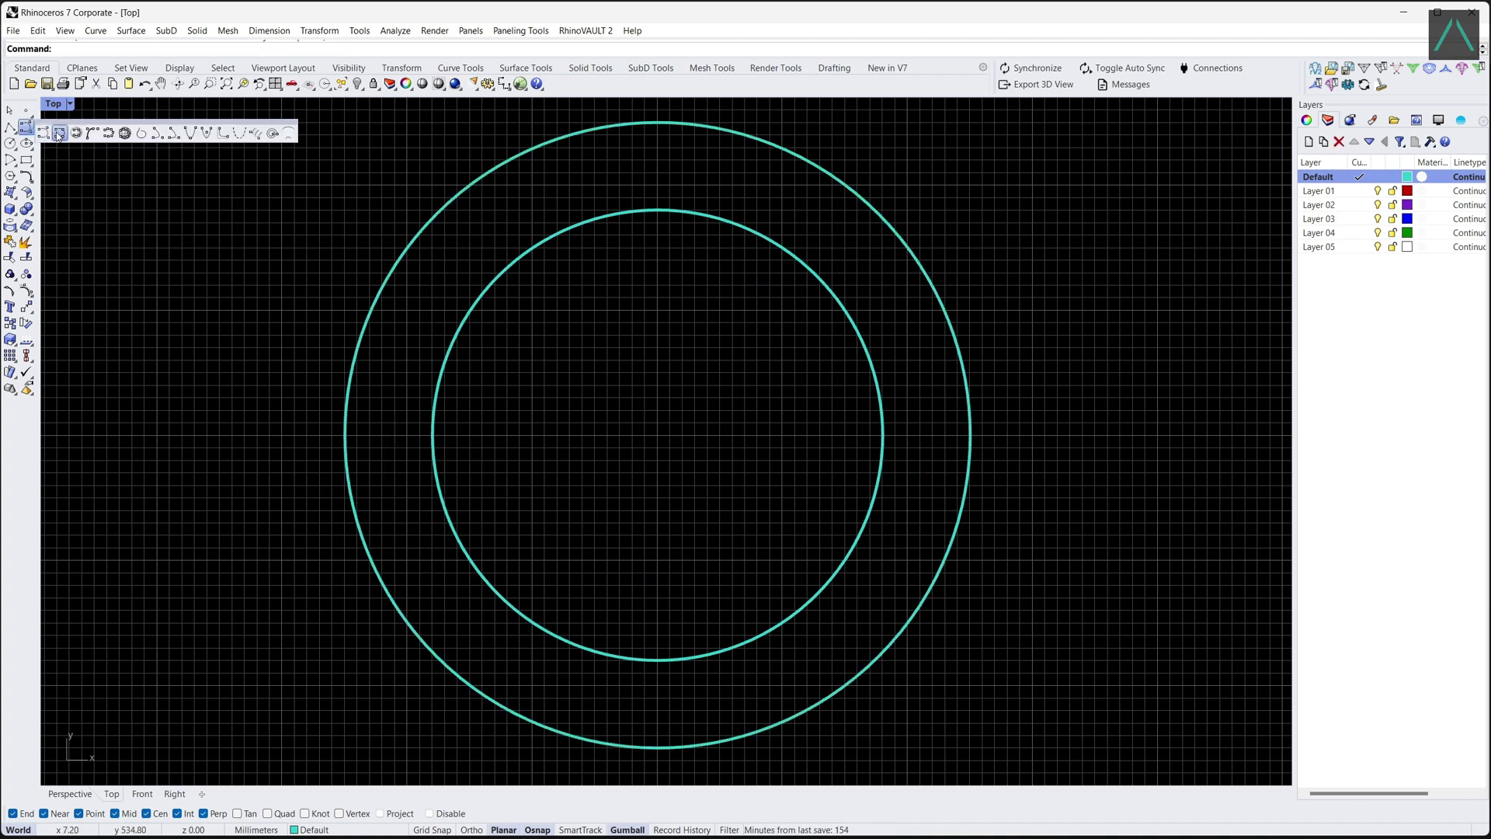
left_click(59, 133)
- Draw a closed curve alternating between outer and inner circles, forming six lobes
left_click(147, 814)
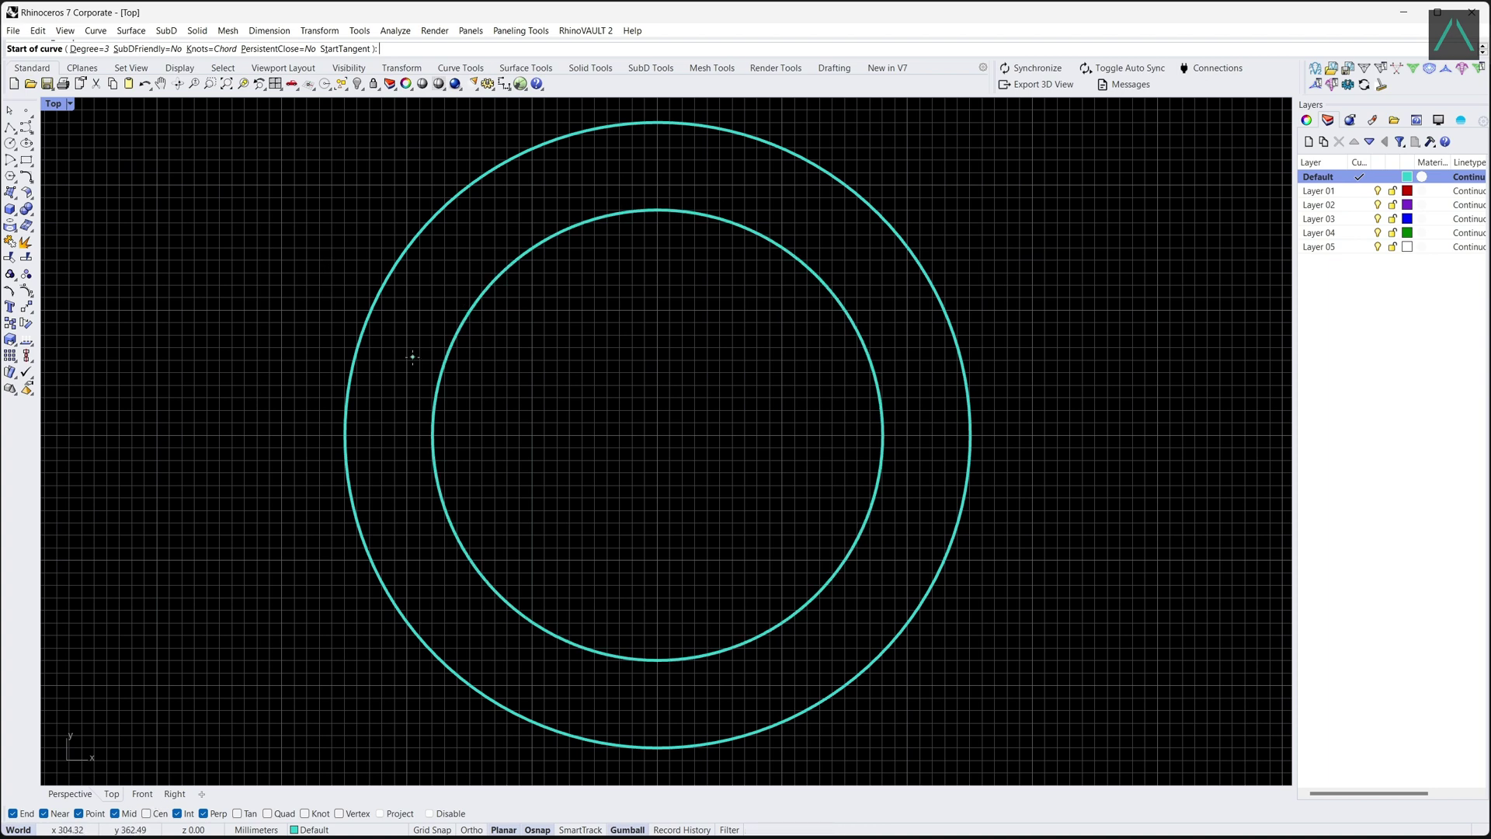
left_click(460, 327)
left_click(429, 222)
left_click(519, 258)
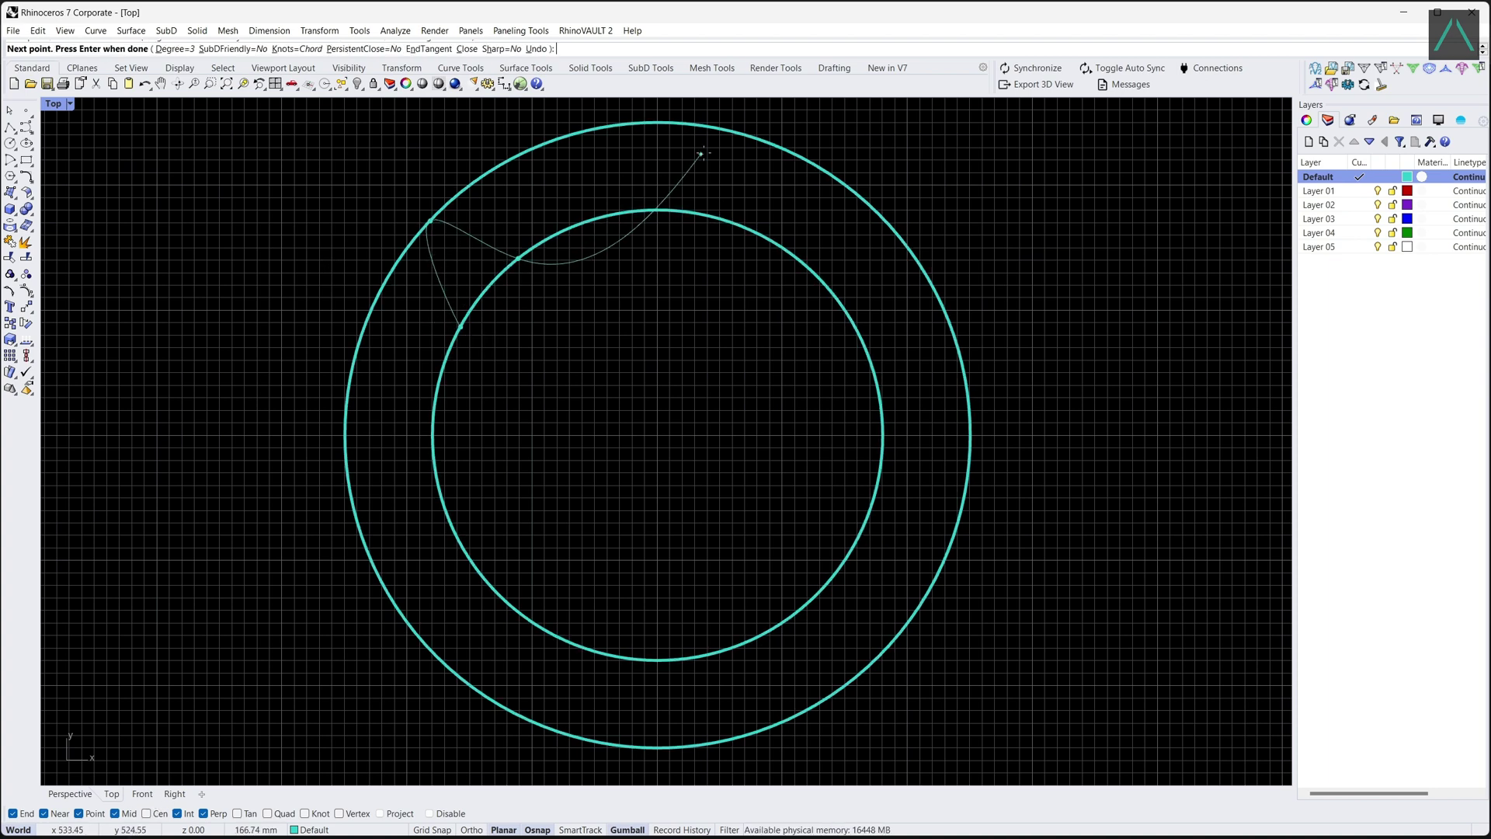
left_click(719, 127)
left_click(852, 321)
left_click(958, 350)
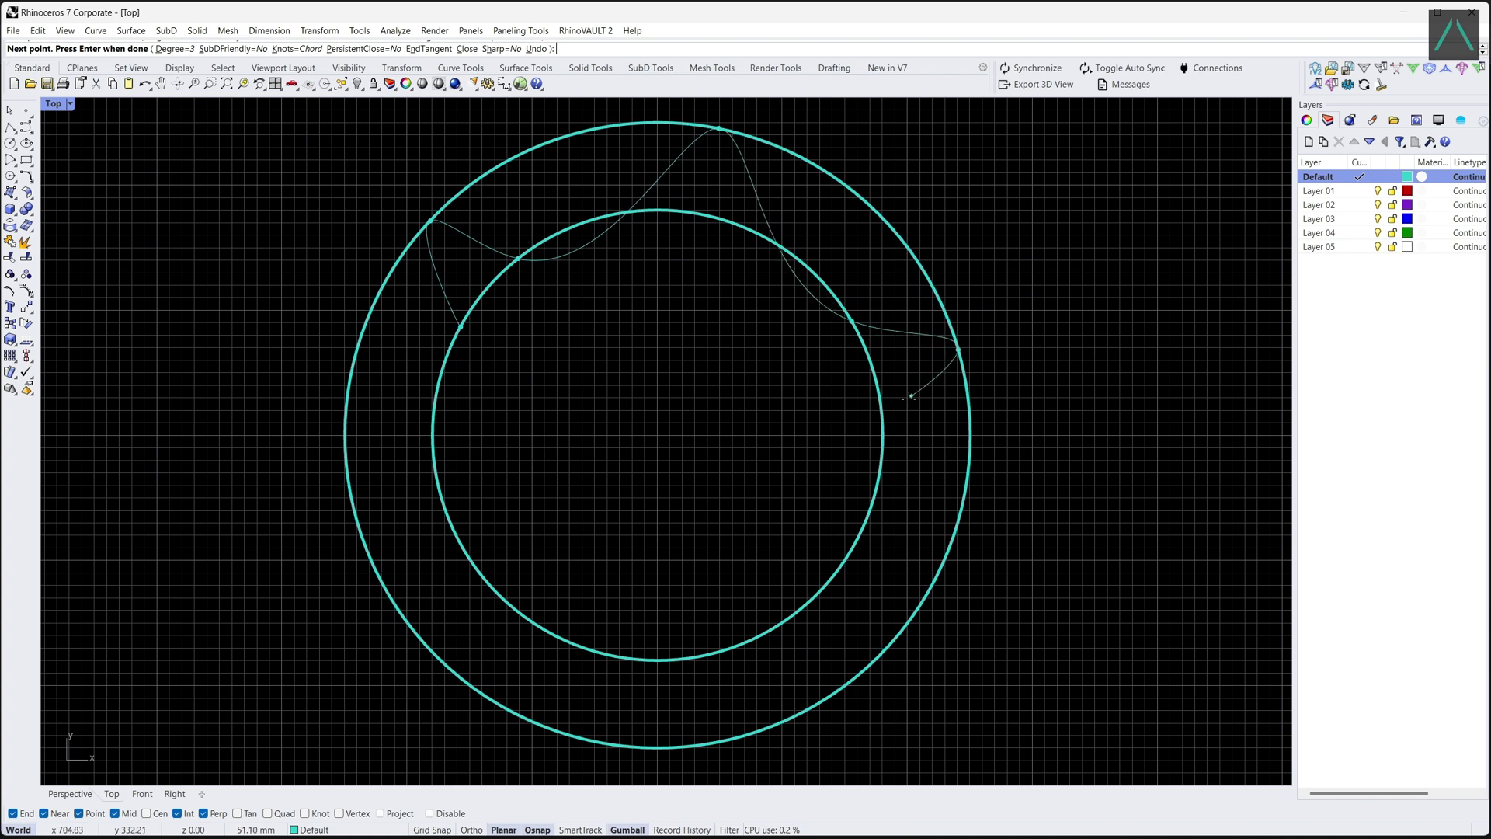
left_click(882, 435)
left_click(881, 655)
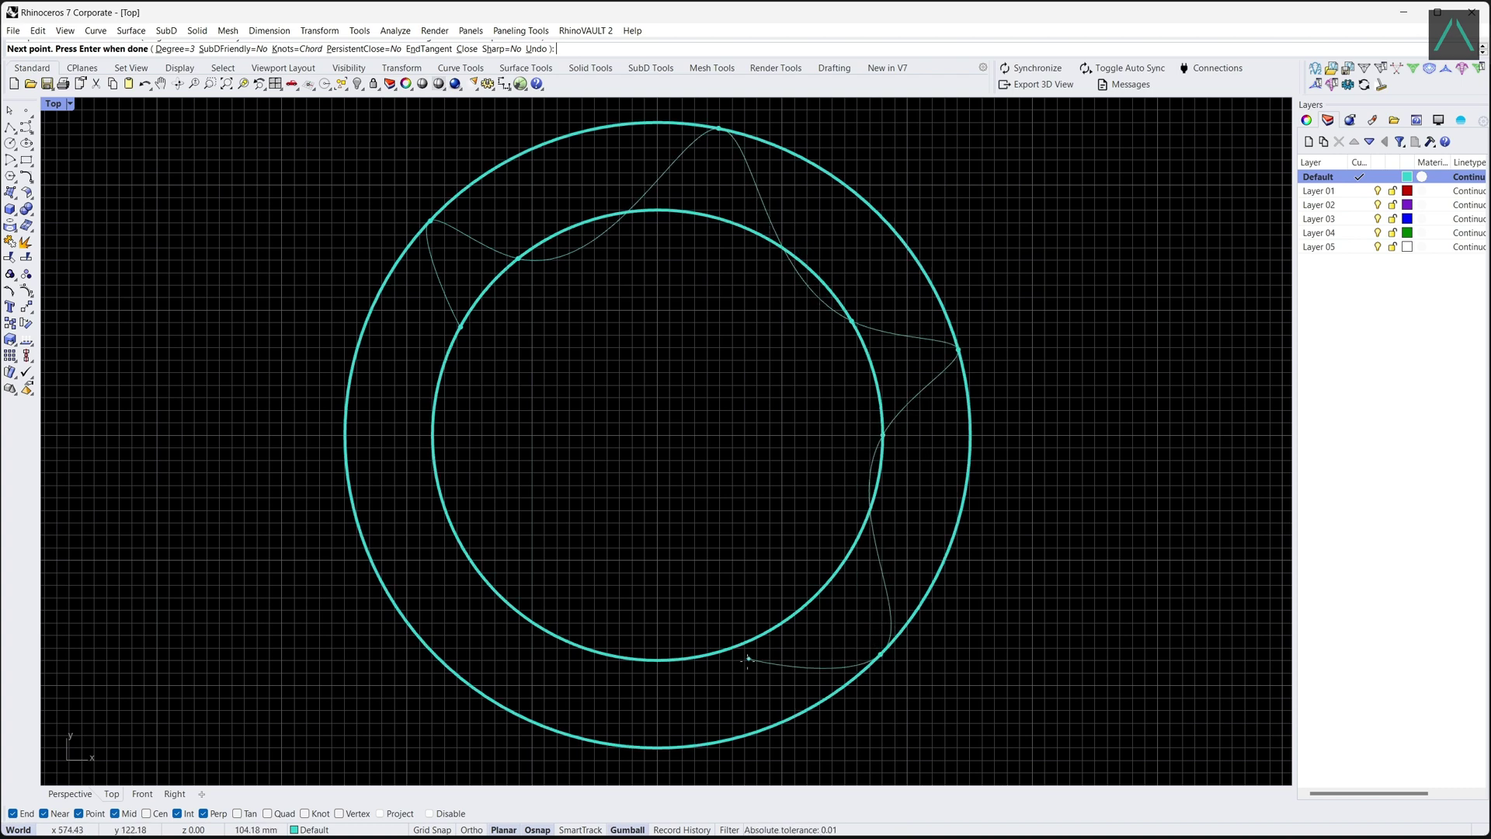
left_click(679, 658)
left_click(598, 741)
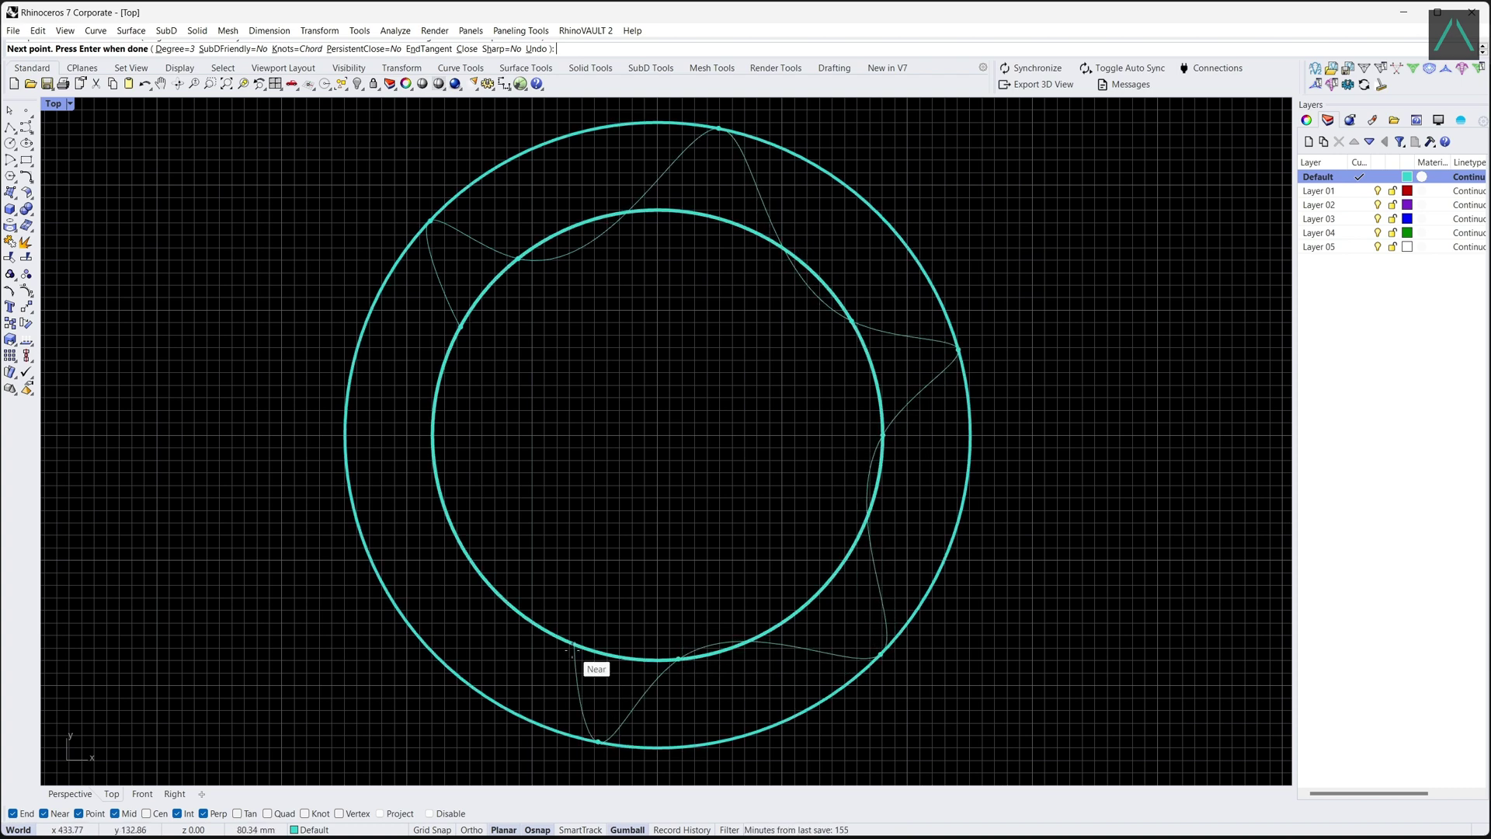
left_click(572, 647)
left_click(364, 536)
left_click(460, 327)
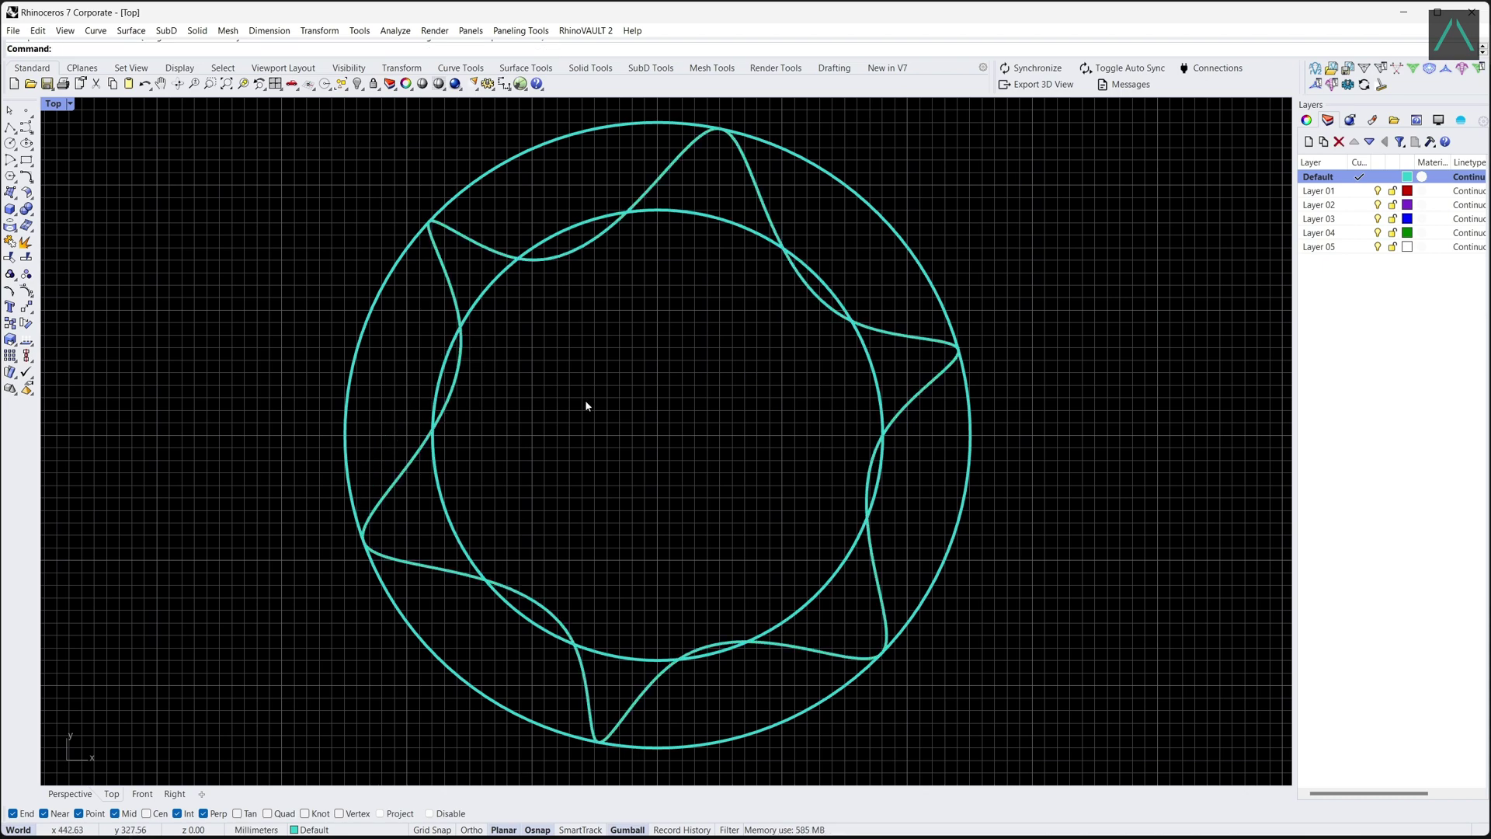
- Delete the inner and outer guide circles
left_click(493, 292)
key("Delete")
left_click(379, 292)
key("Delete")
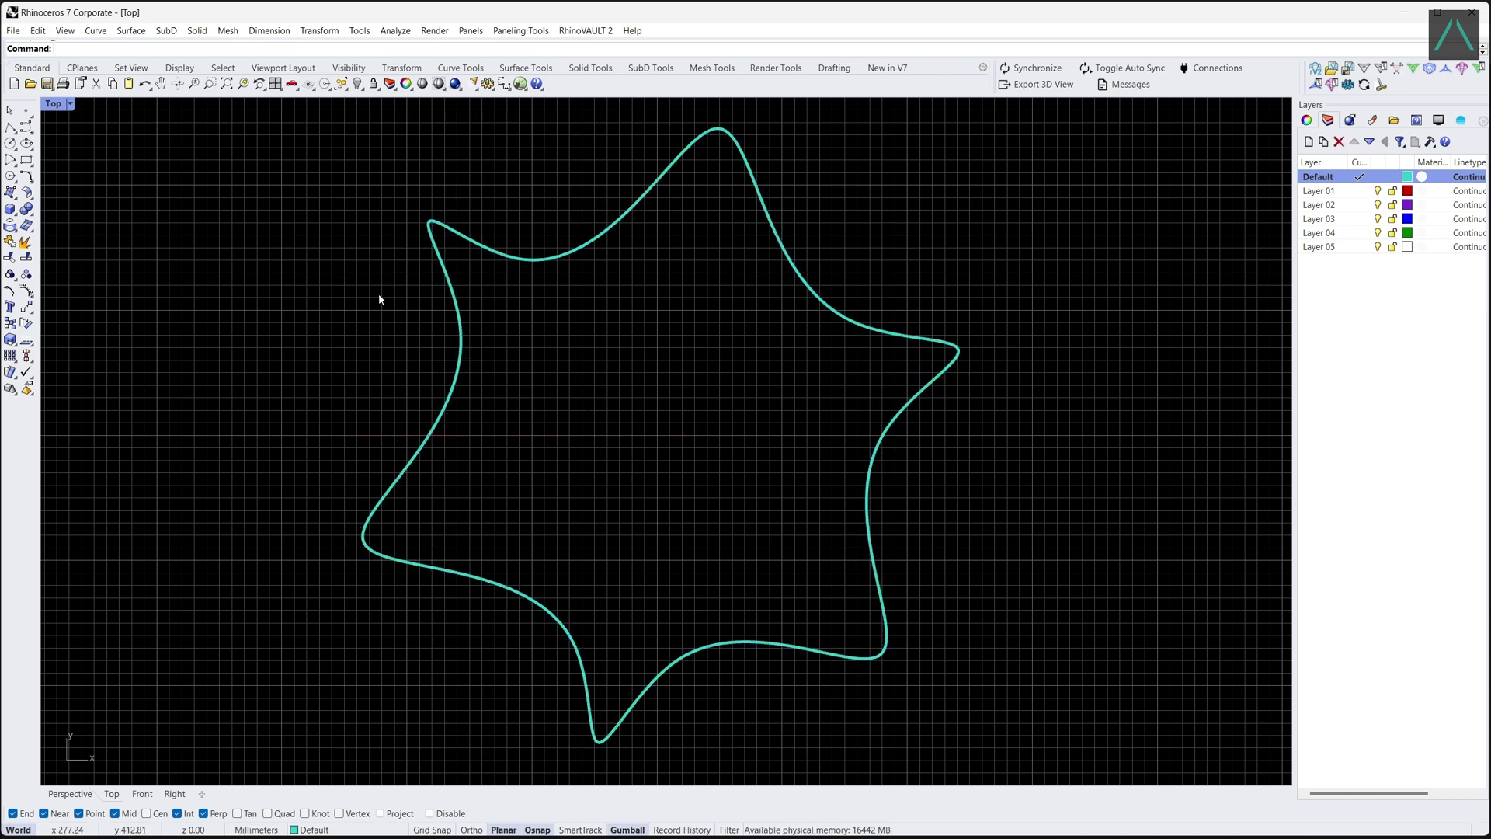
- Extrude the star curve 20 mm as a capped solid in the maximized Perspective view
double_click(53, 103)
double_click(709, 103)
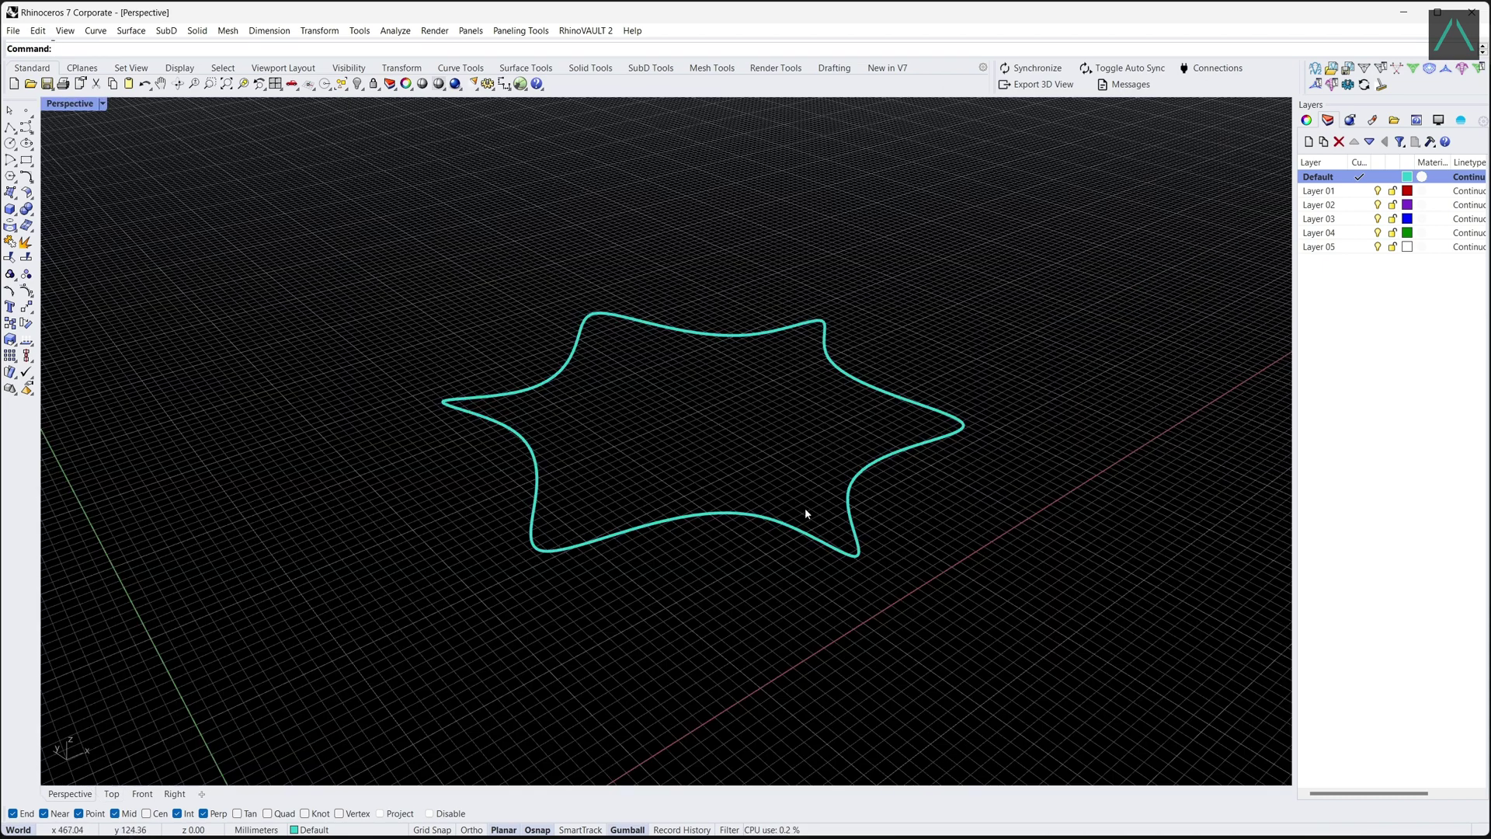
right_click_drag(806, 516, 702, 187)
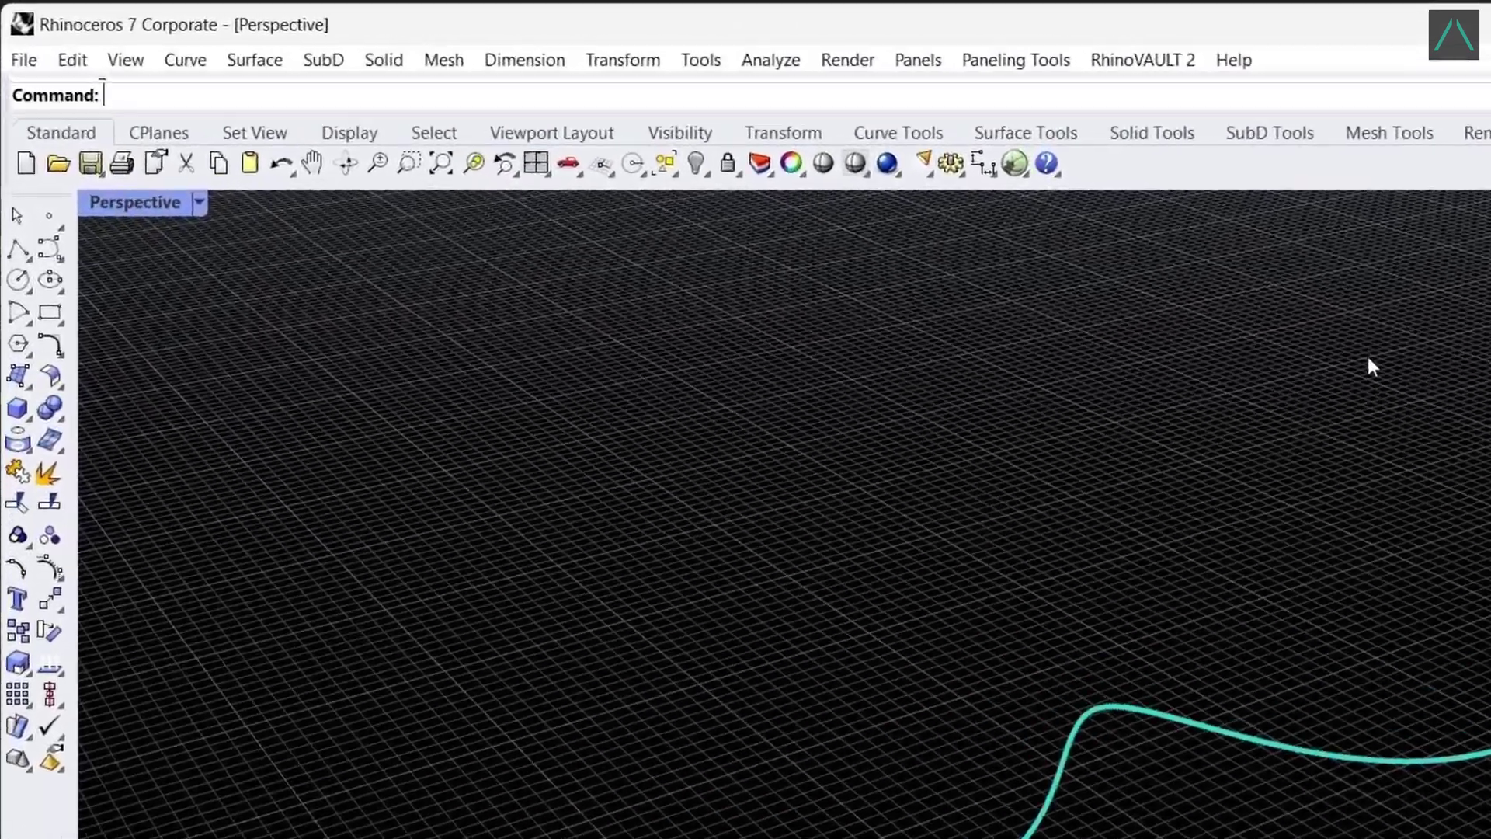
type("ExtrudeCrv")
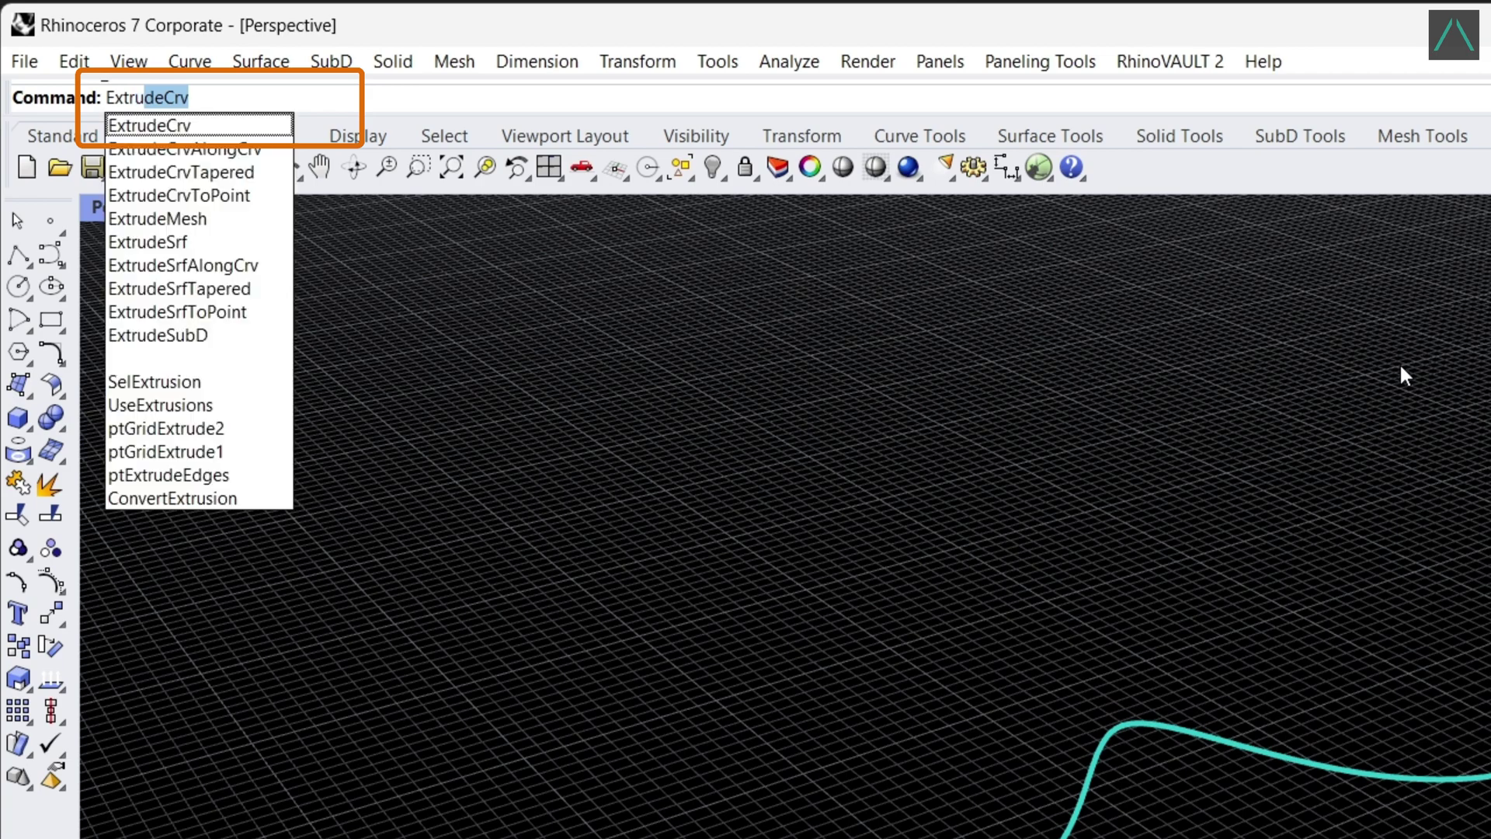
key("Return")
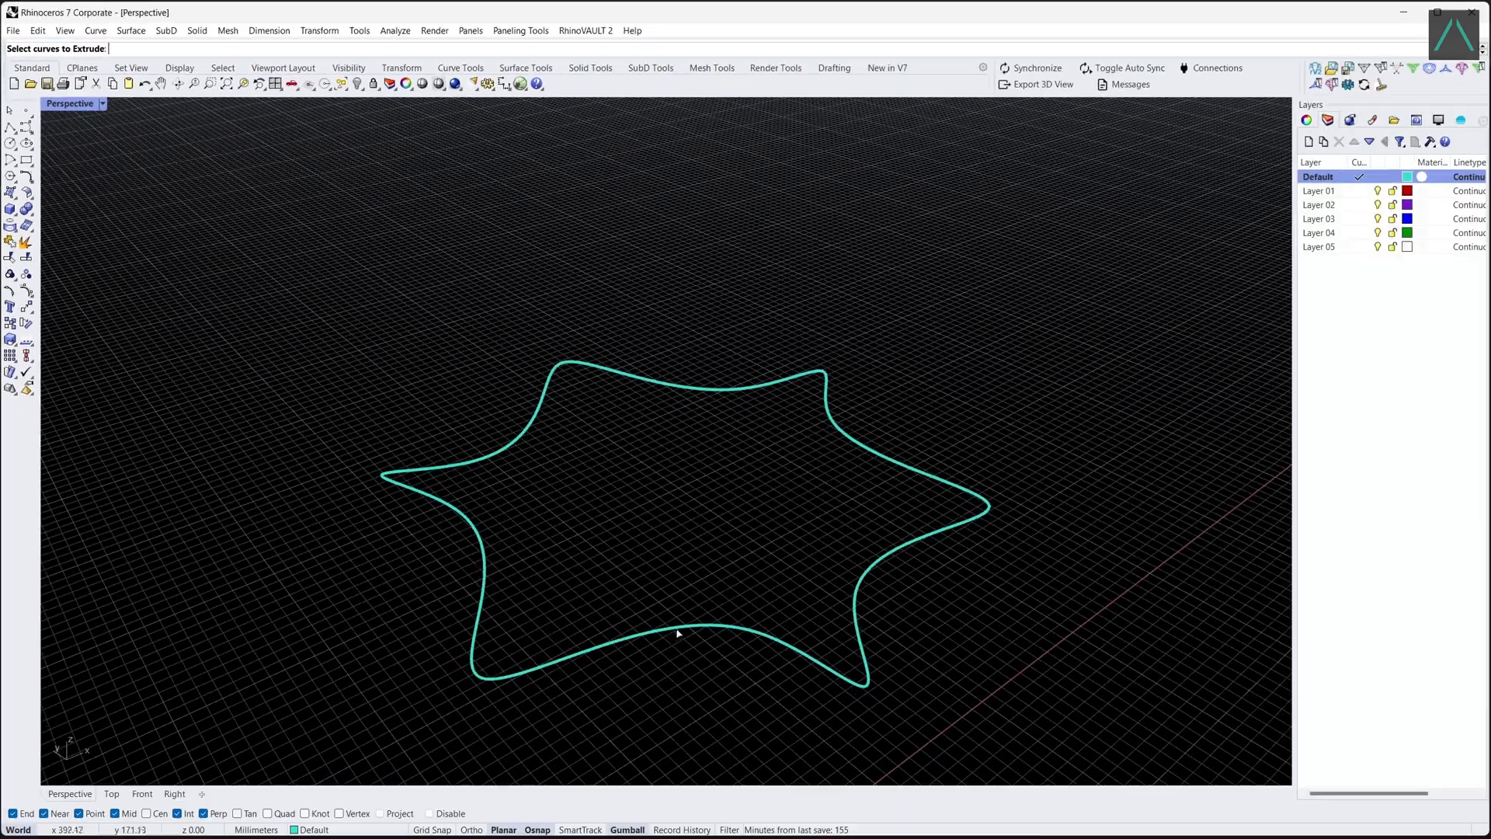
left_click(679, 626)
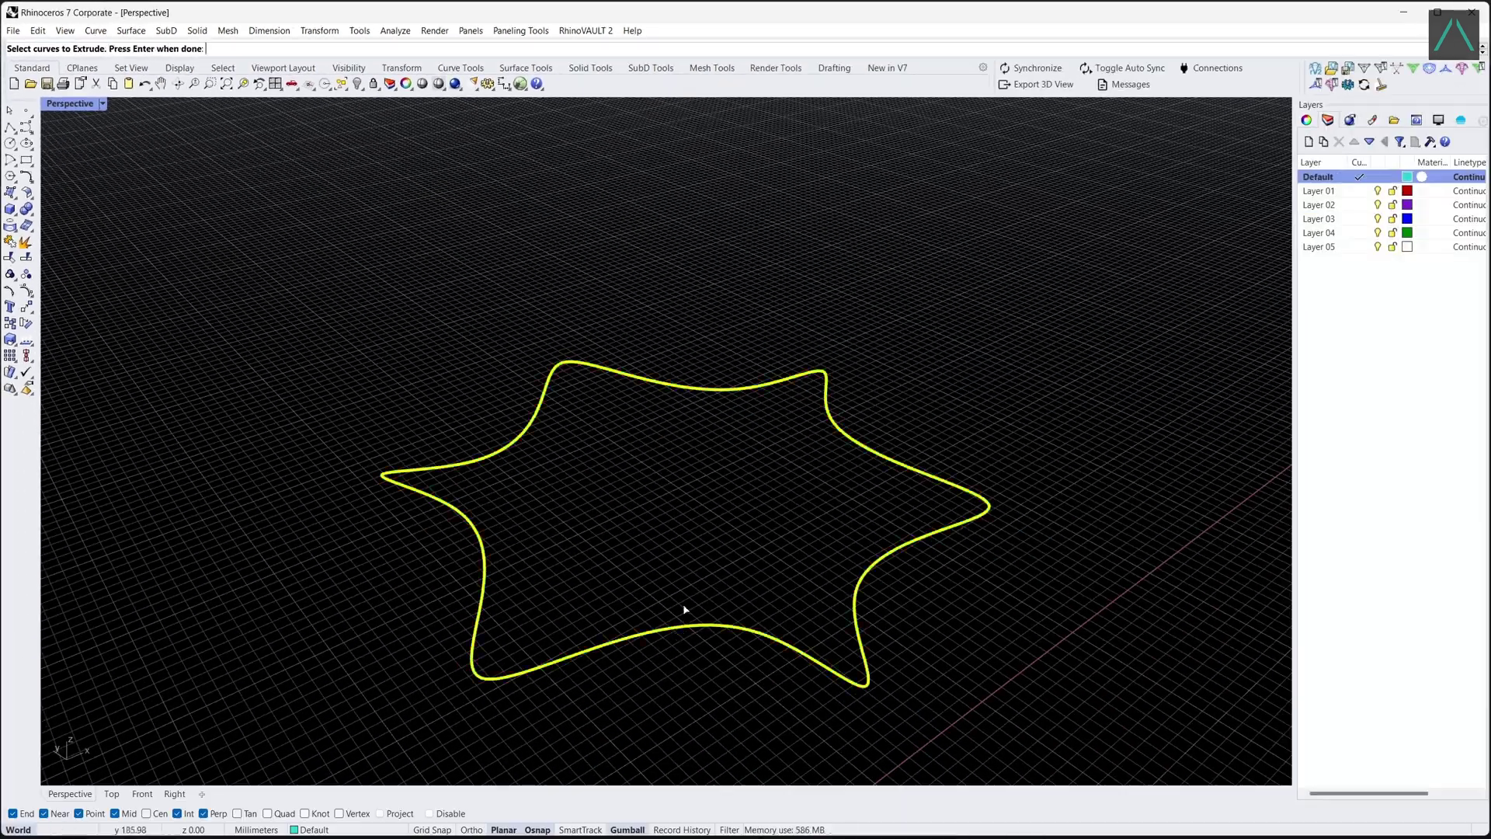
key("Return")
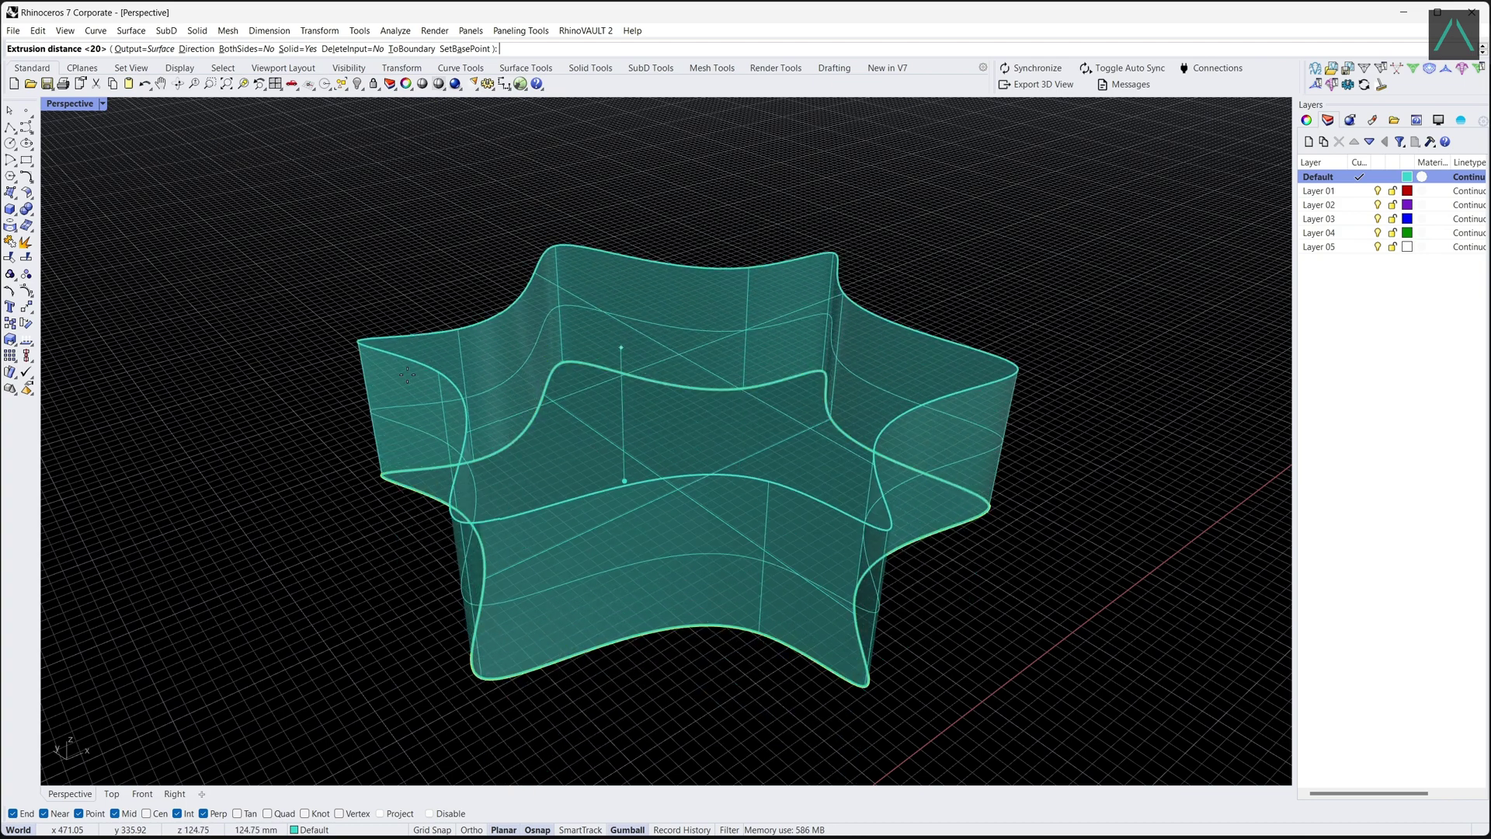
left_click(311, 49)
left_click(312, 50)
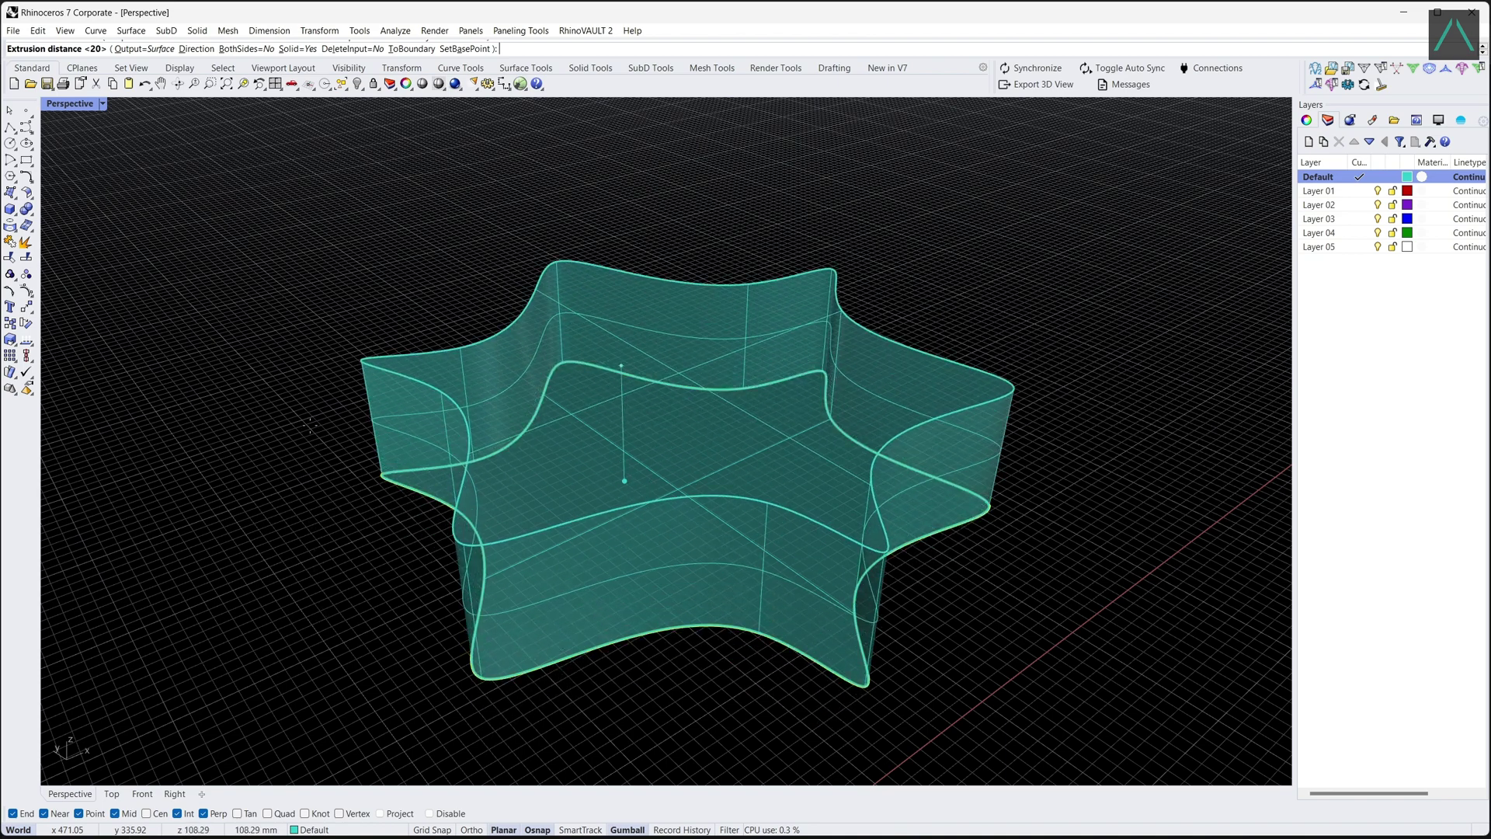
key("Return")
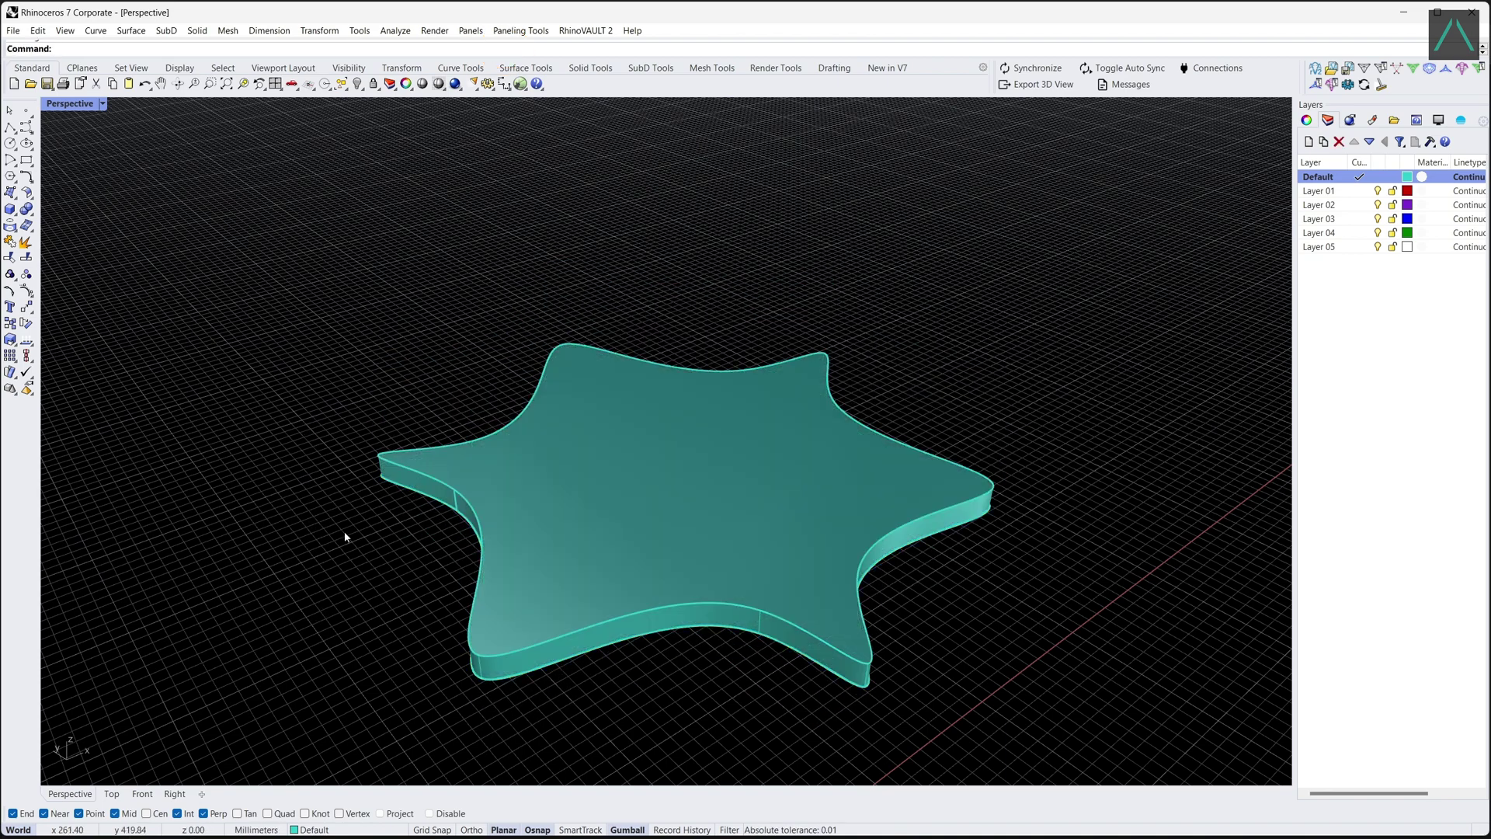
scroll(568, 373, "down", 3)
scroll(642, 509, "up", 1)
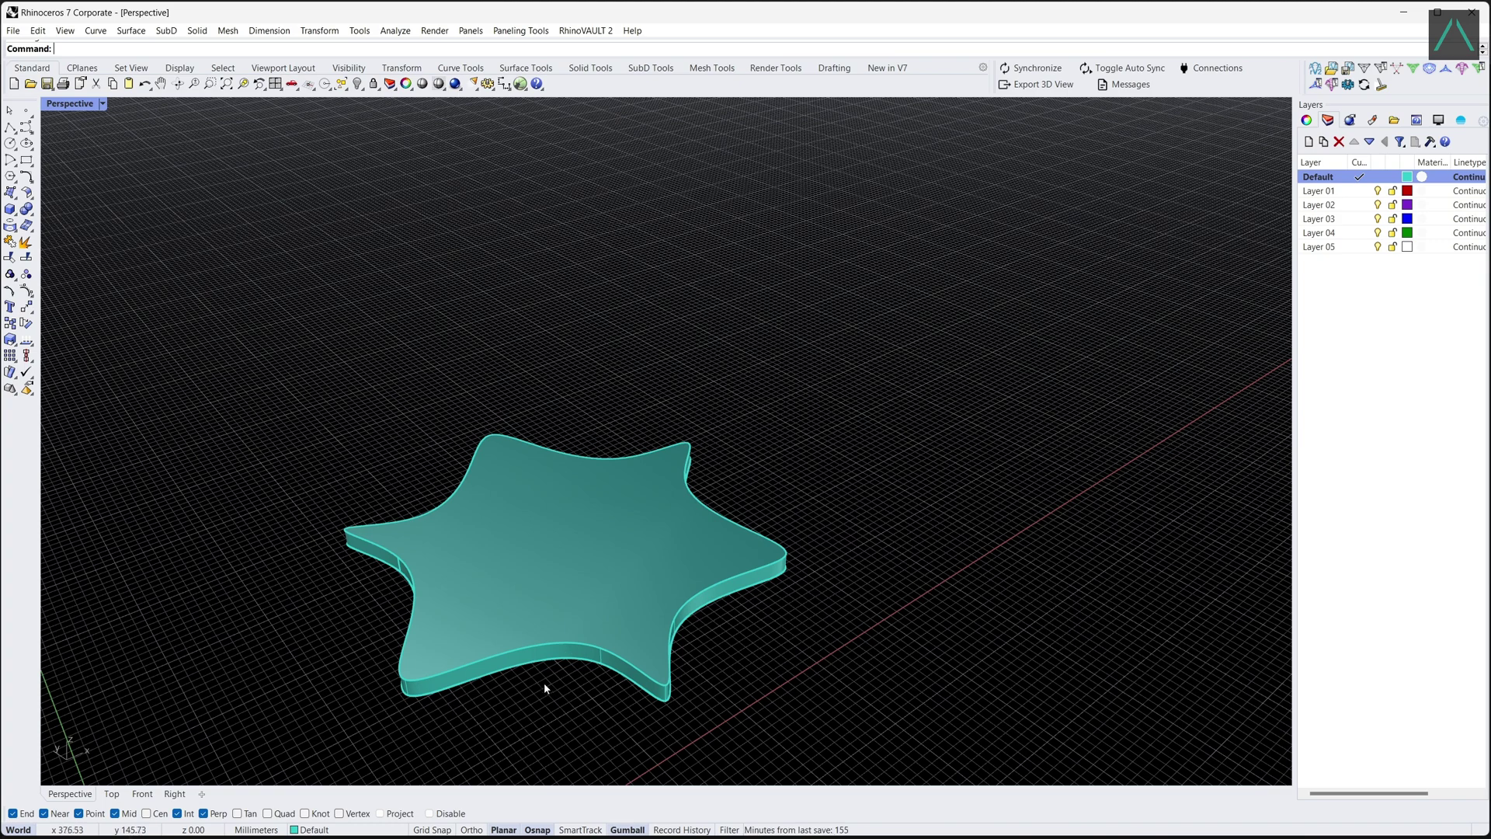
- Extrude the star outline curve uncapped (Solid=No) to a height of 320 mm
key("Return")
left_click(500, 679)
left_click(542, 711)
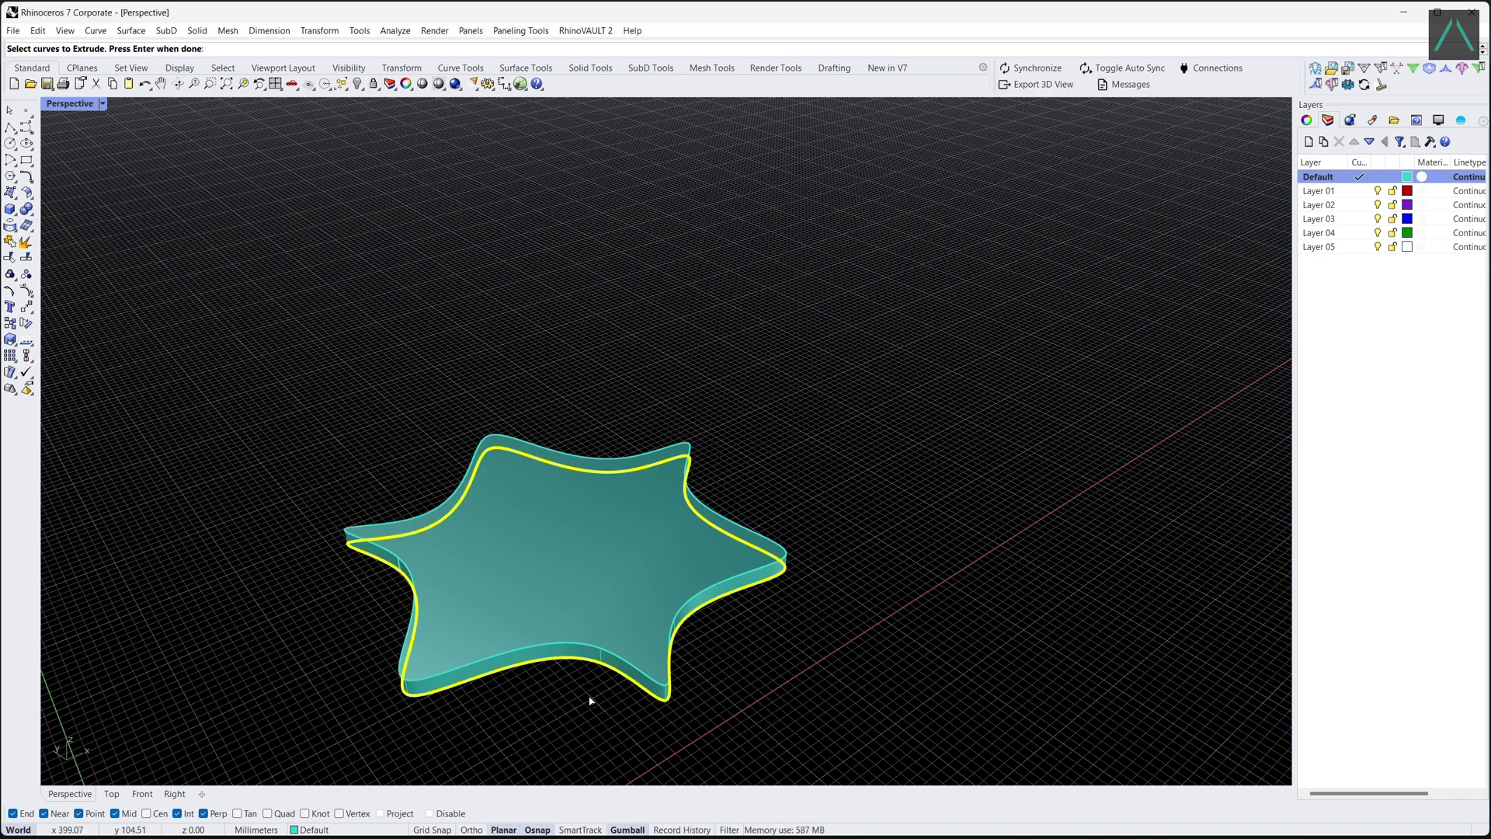
key("Return")
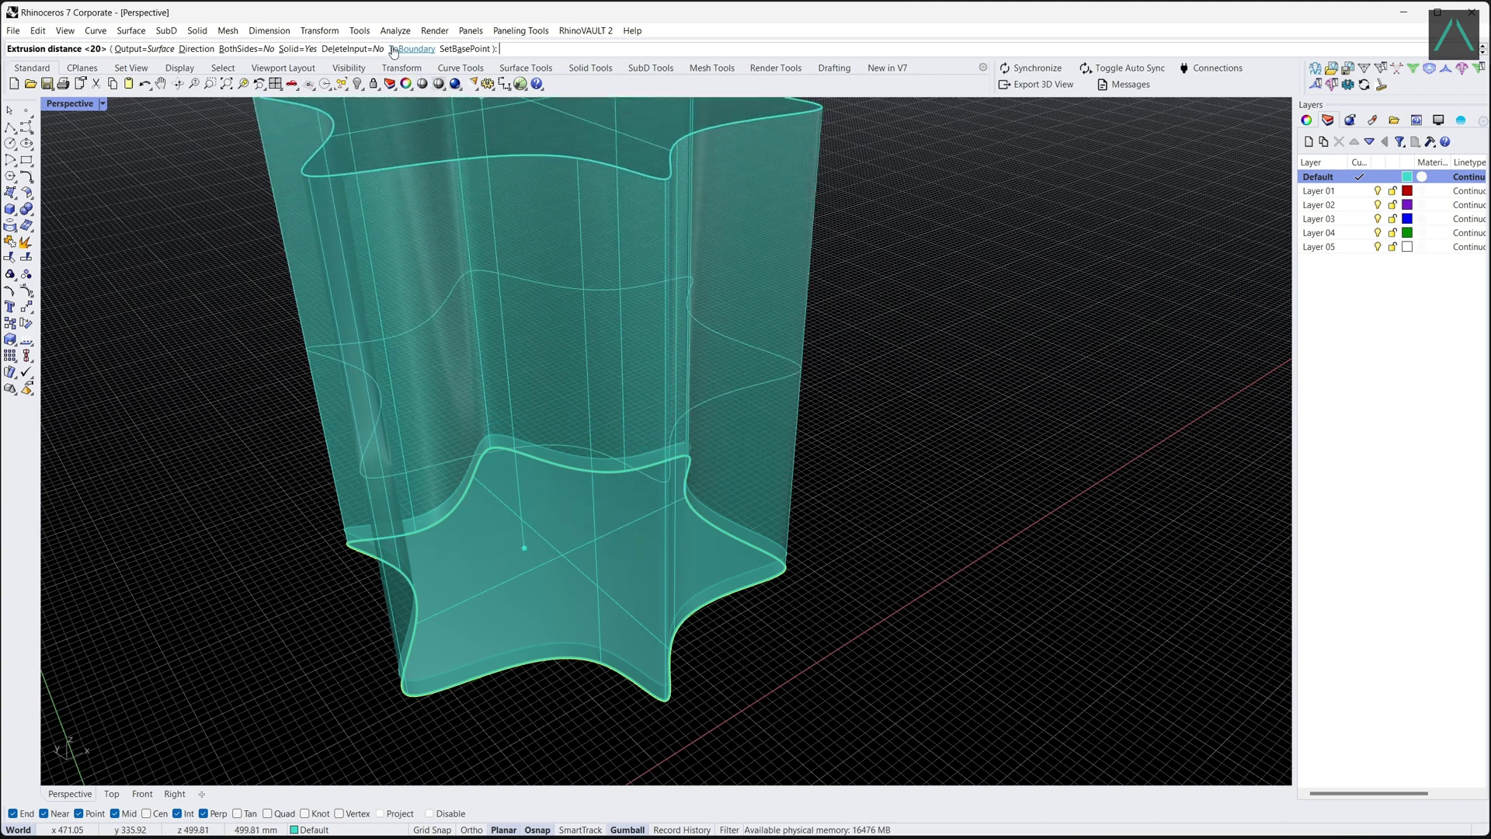
left_click(299, 49)
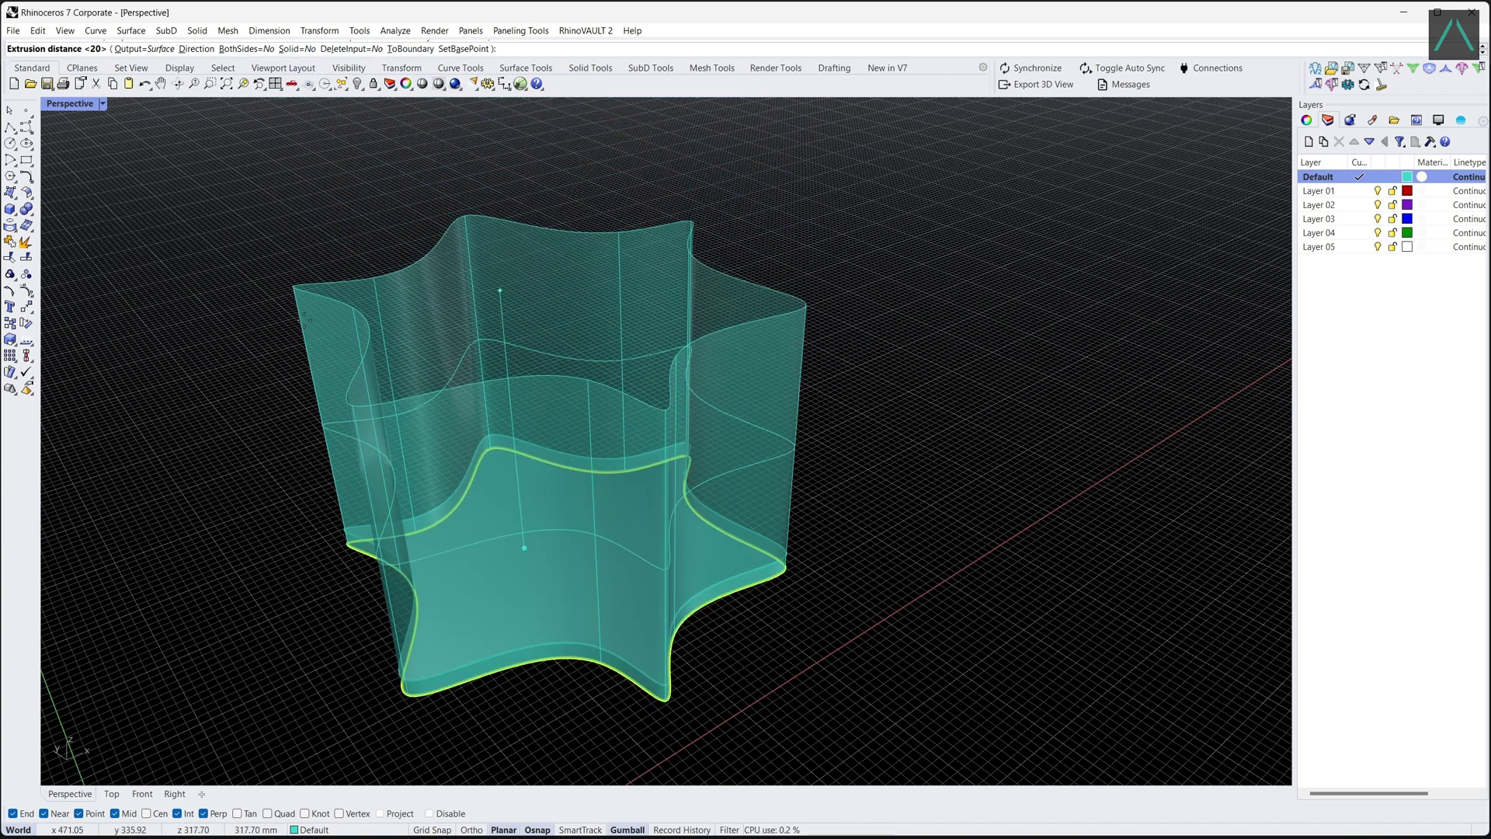
type("320")
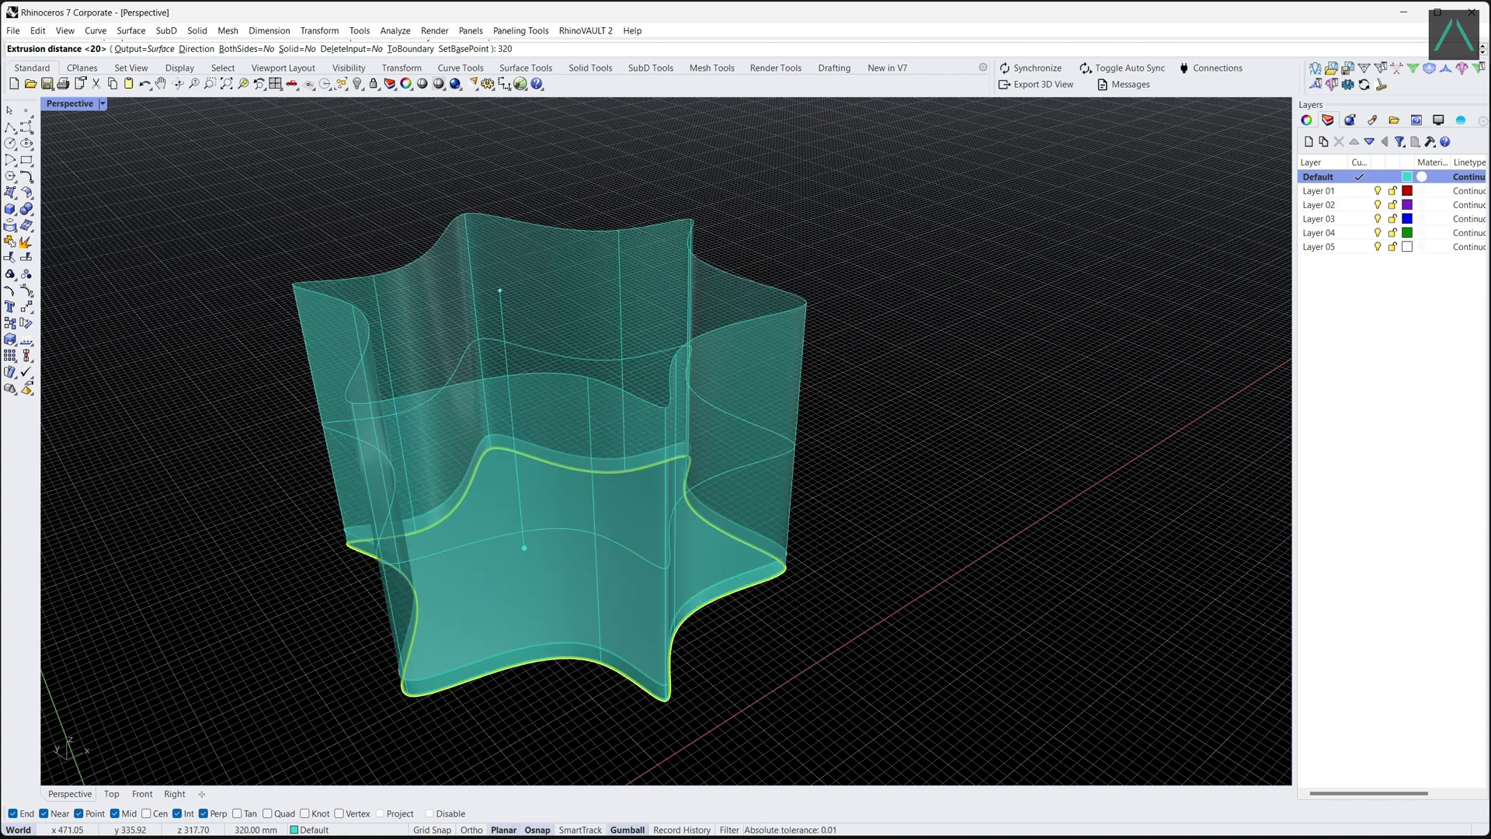
key("Return")
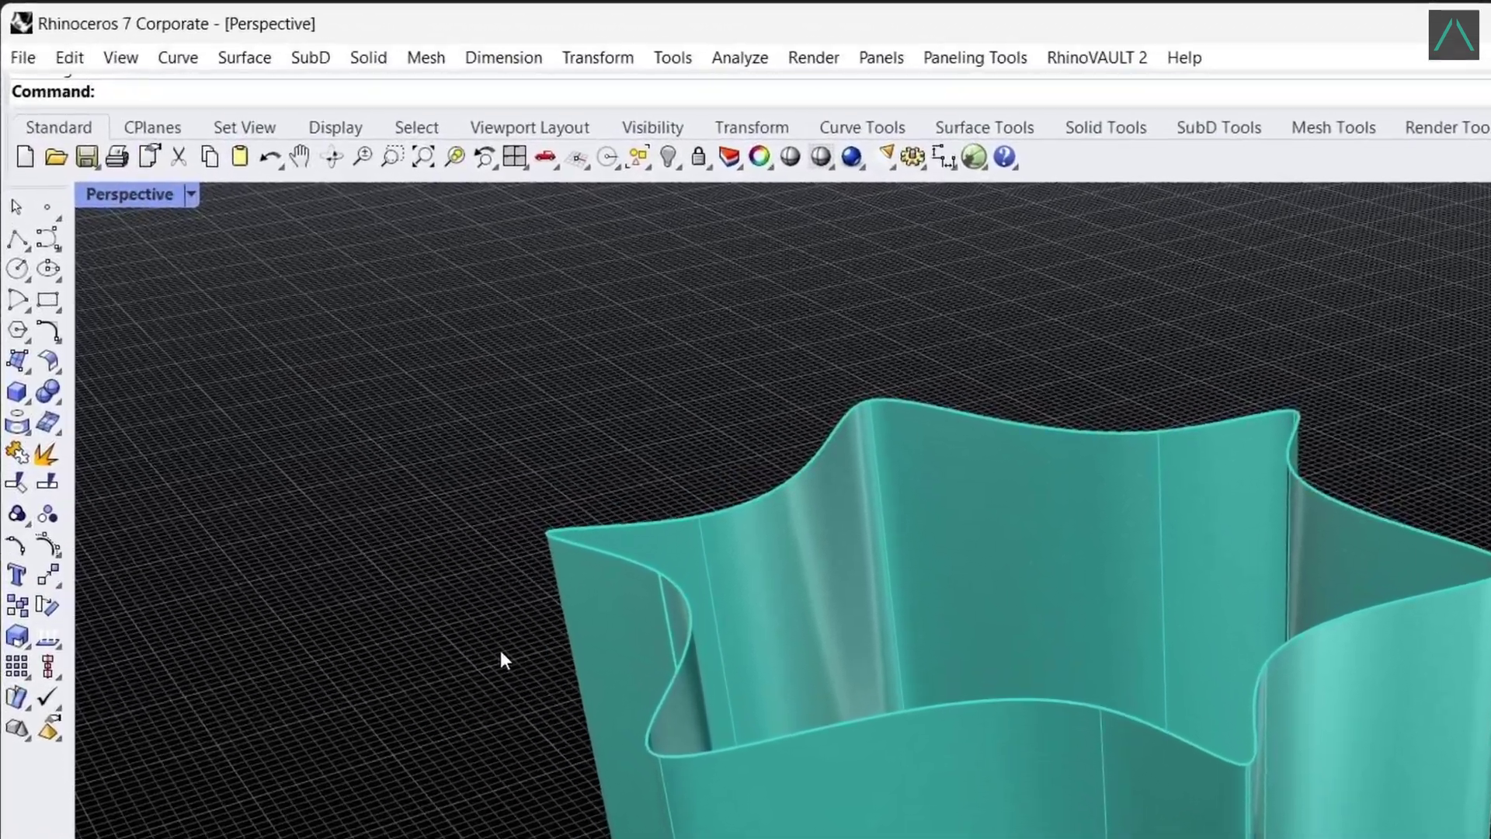
- Start OffsetSrf on the star vase with a 10 mm distance and Solid set to Yes
type("Off")
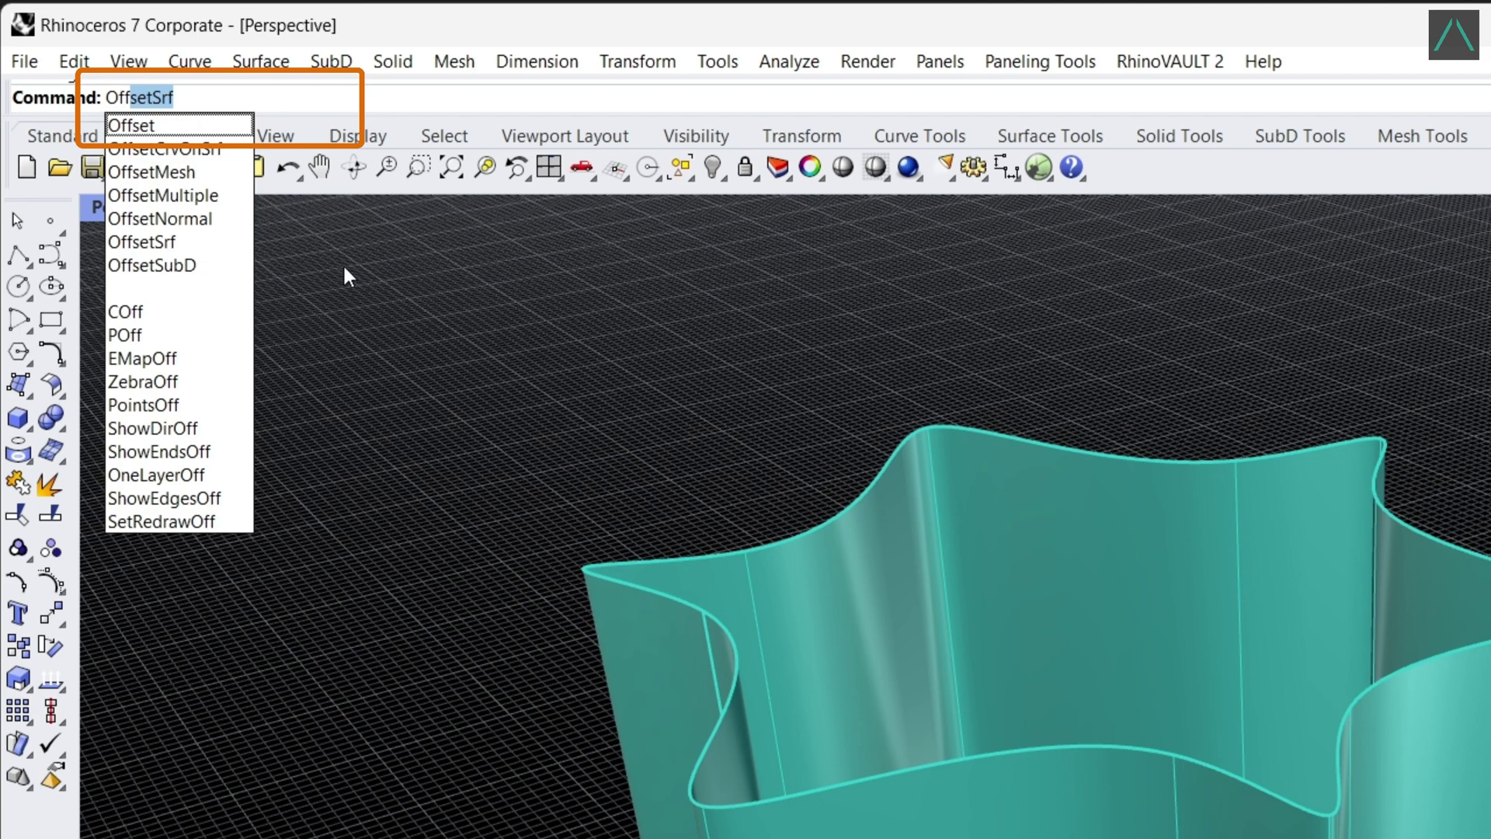
type("set")
key("BackSpace")
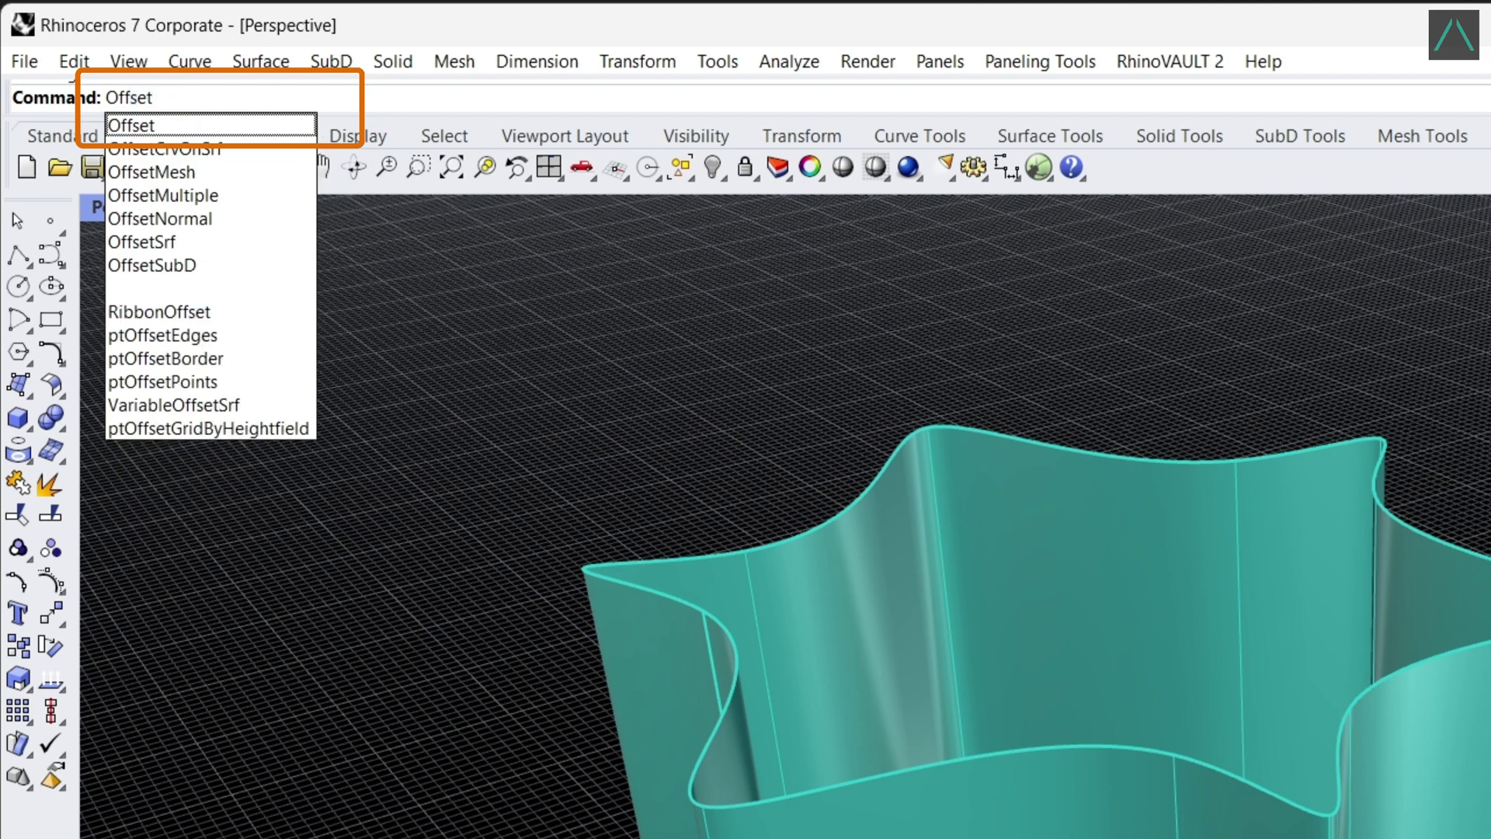
type("Srf")
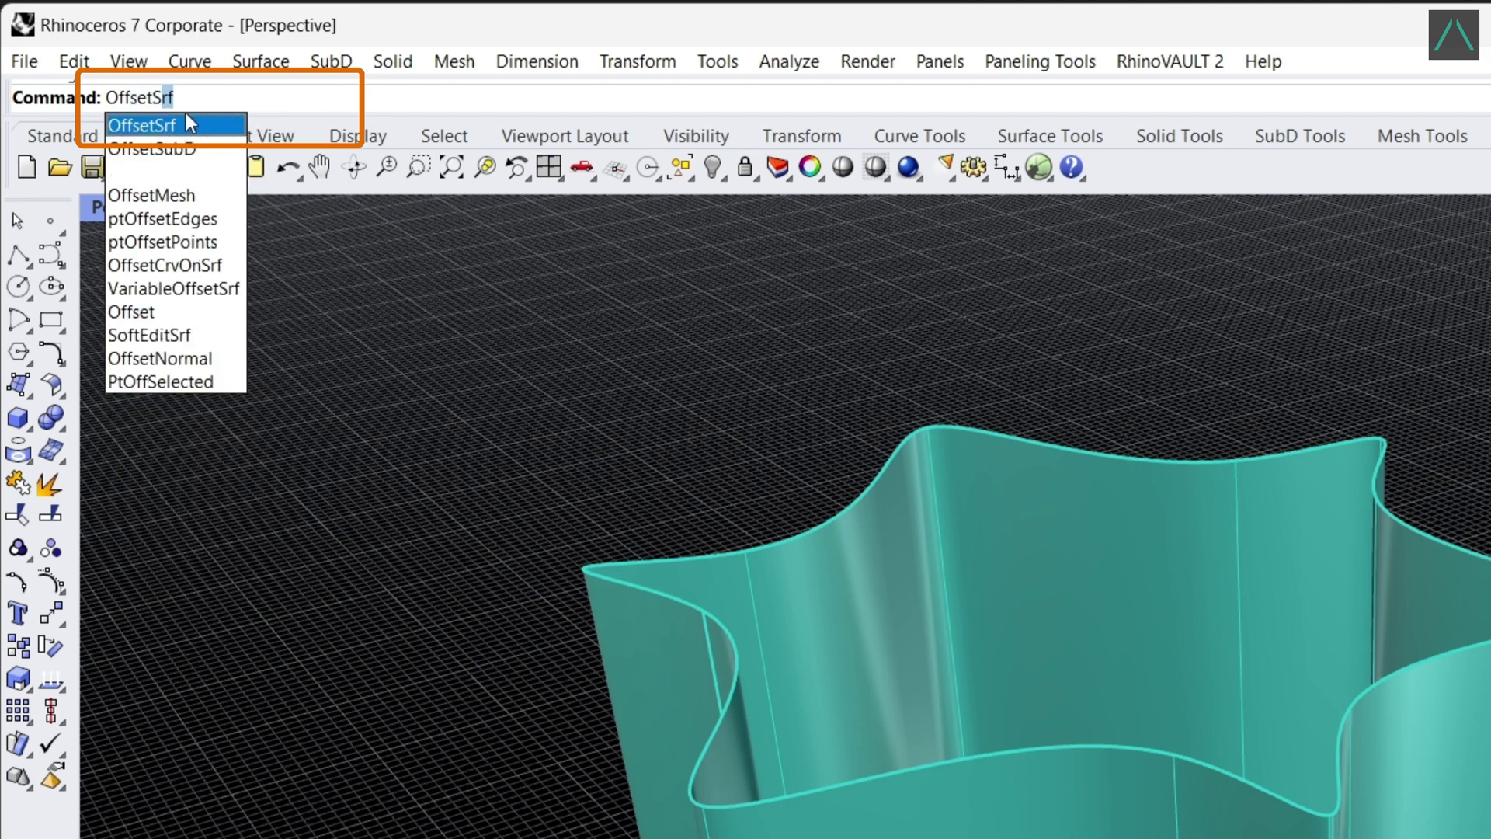
left_click(180, 126)
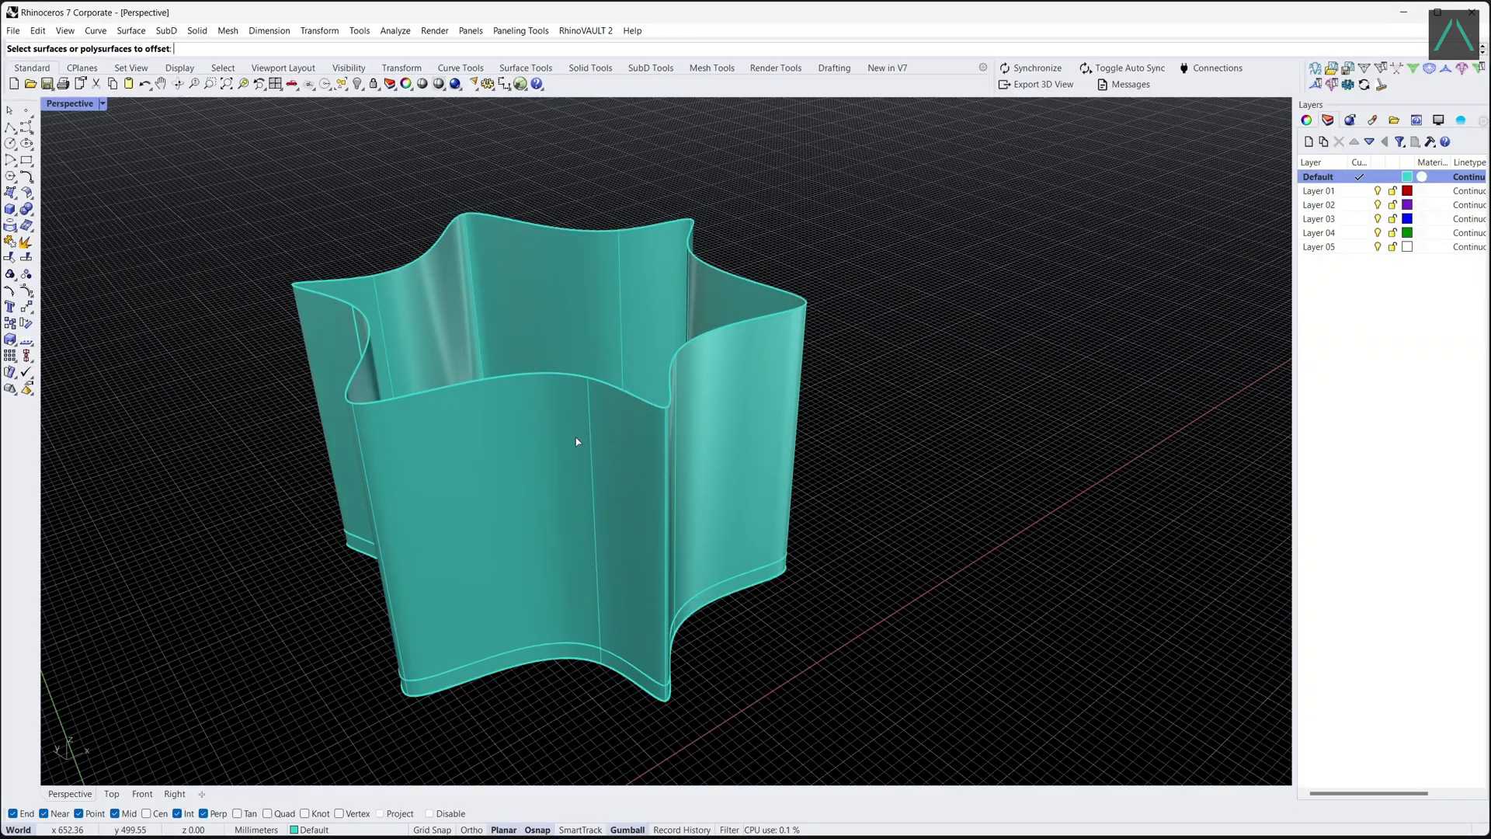
left_click(507, 419)
key("Return")
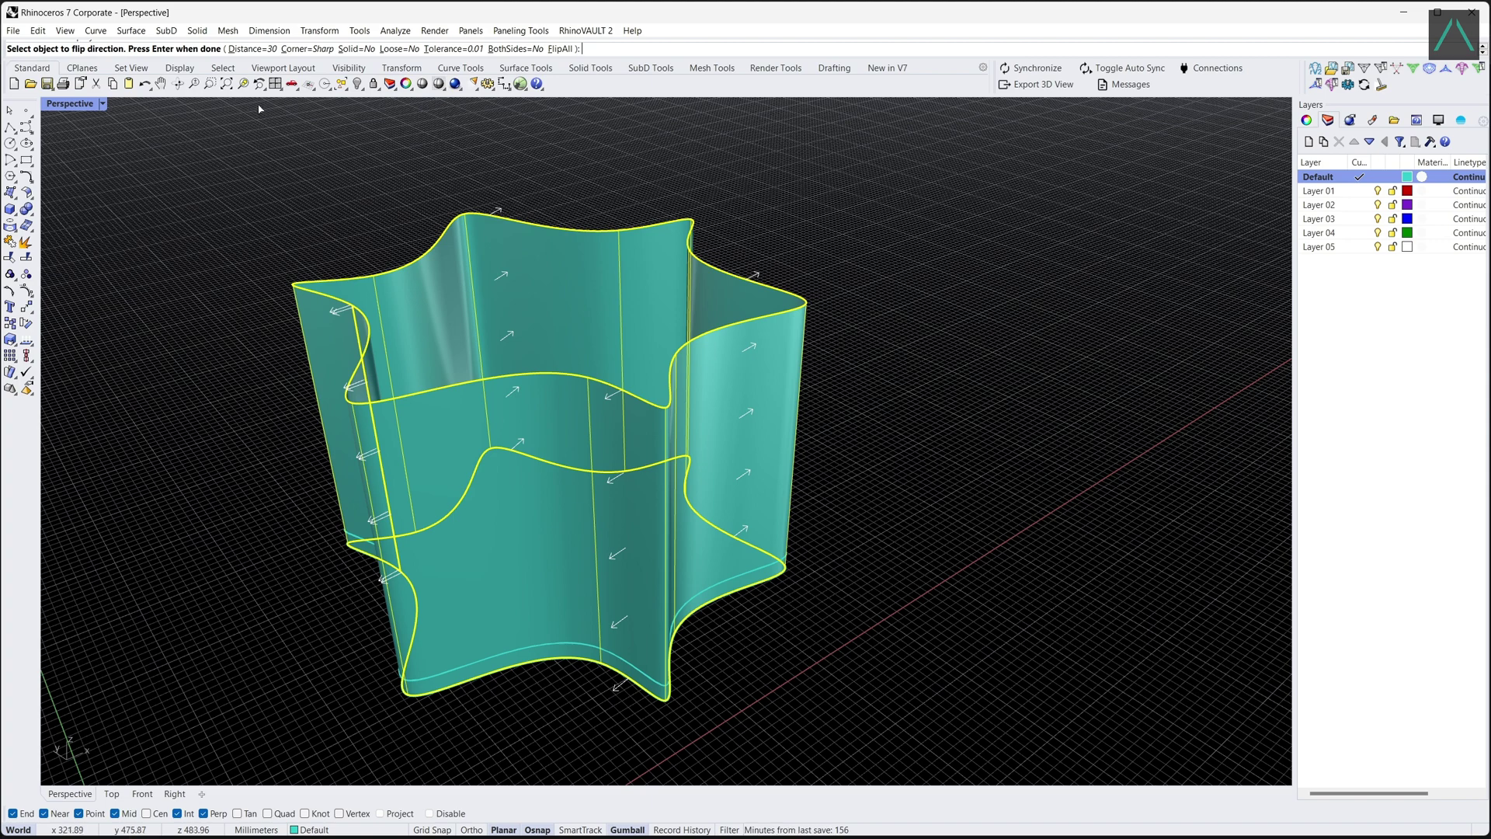
left_click(252, 49)
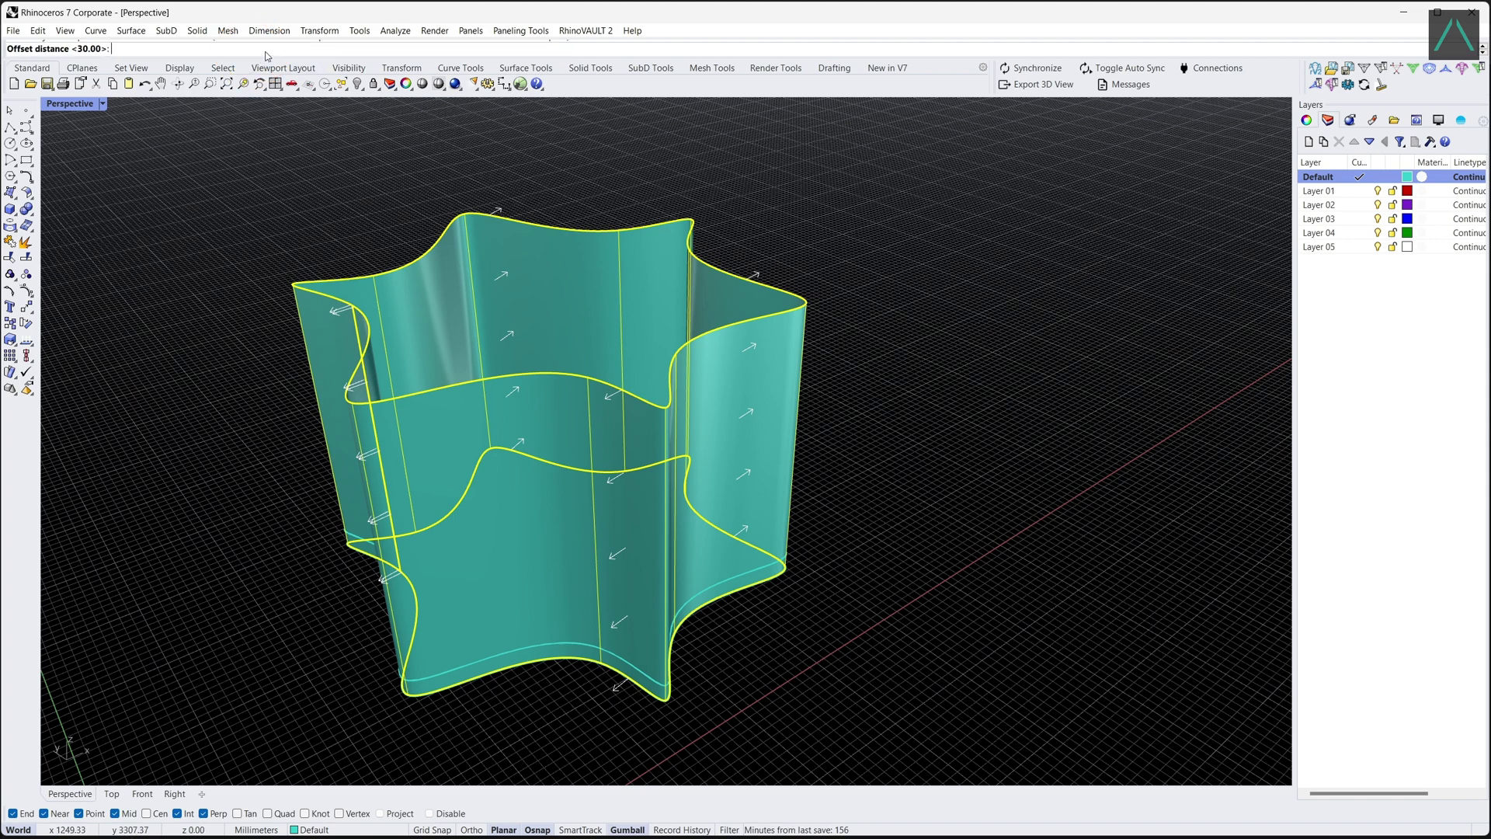
key("Return")
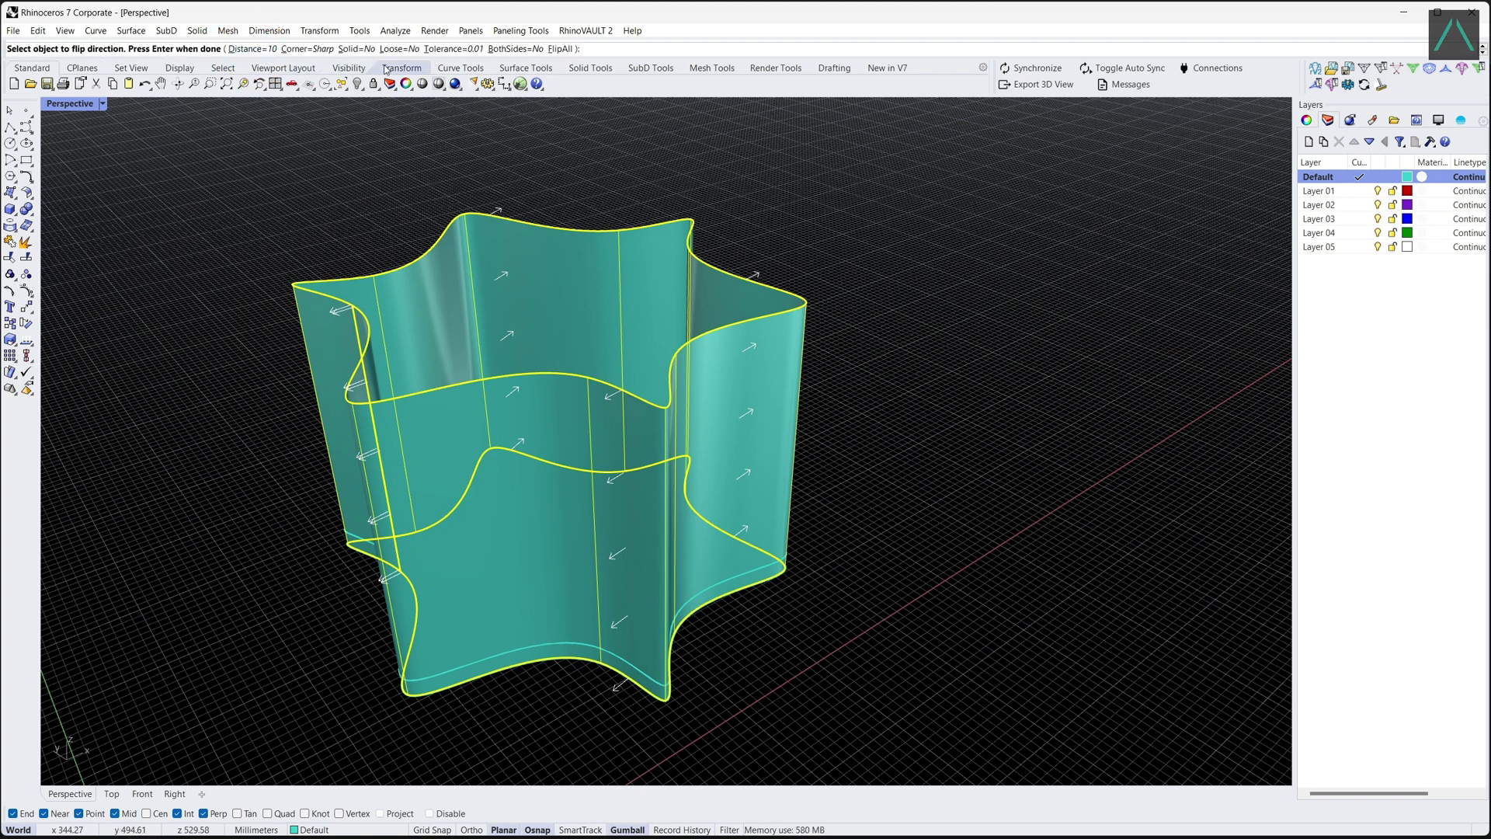
left_click(357, 49)
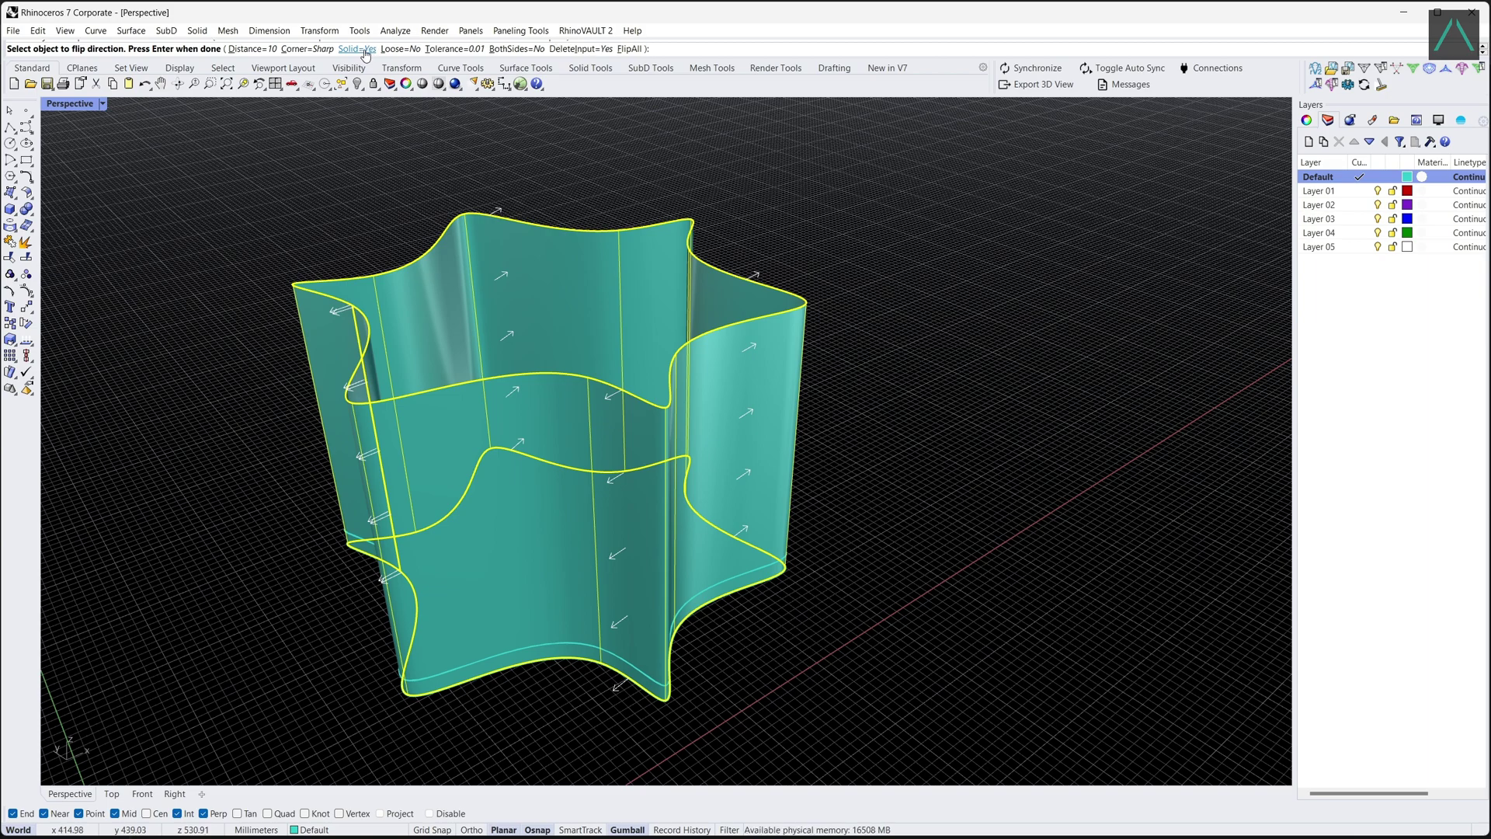
- Finish the 10 mm solid offset, orbit the Perspective view, and switch it to Rendered display
key("Return")
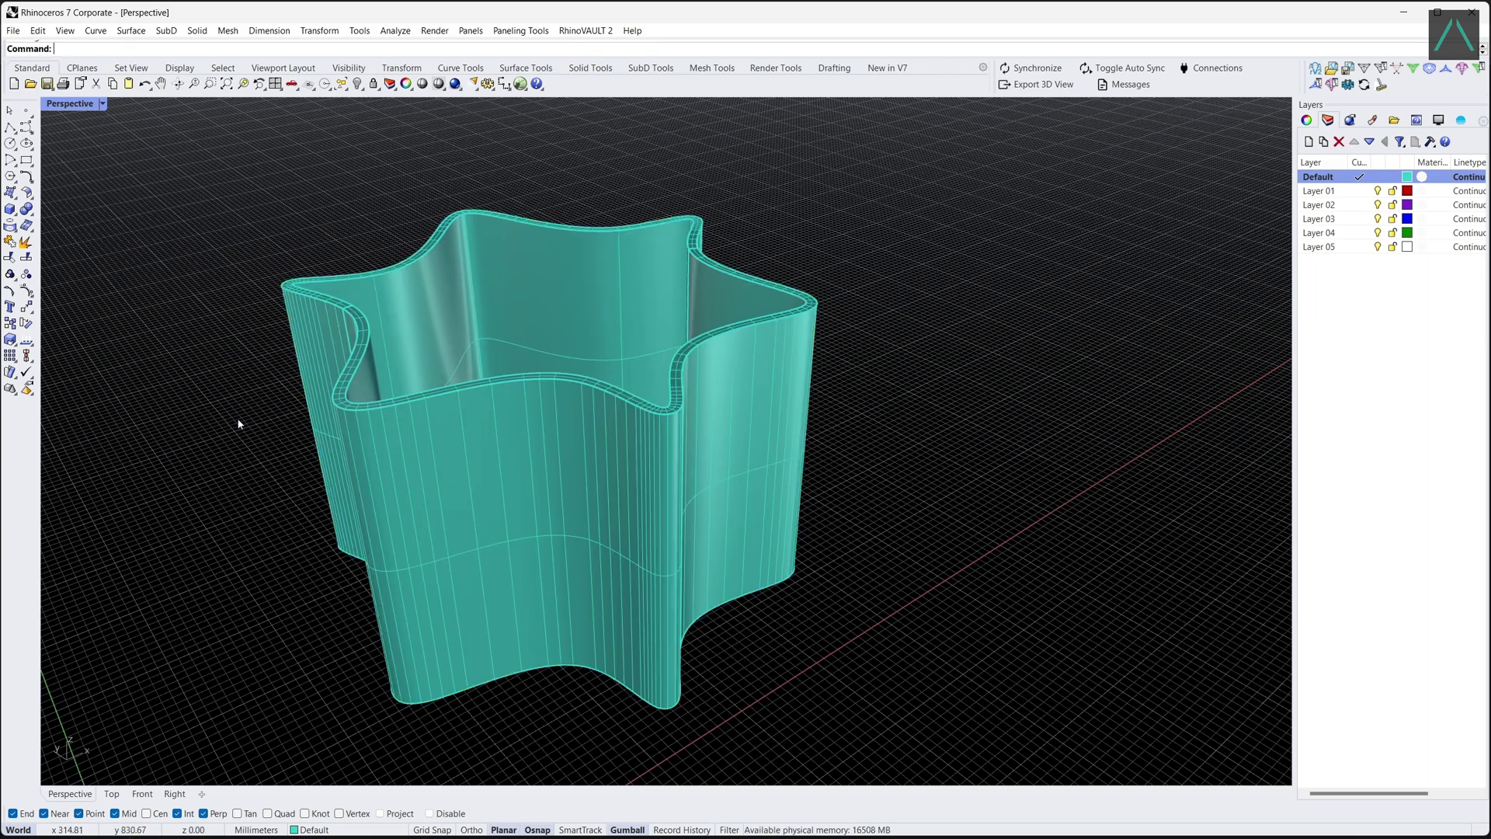
right_click_drag(210, 402, 237, 347)
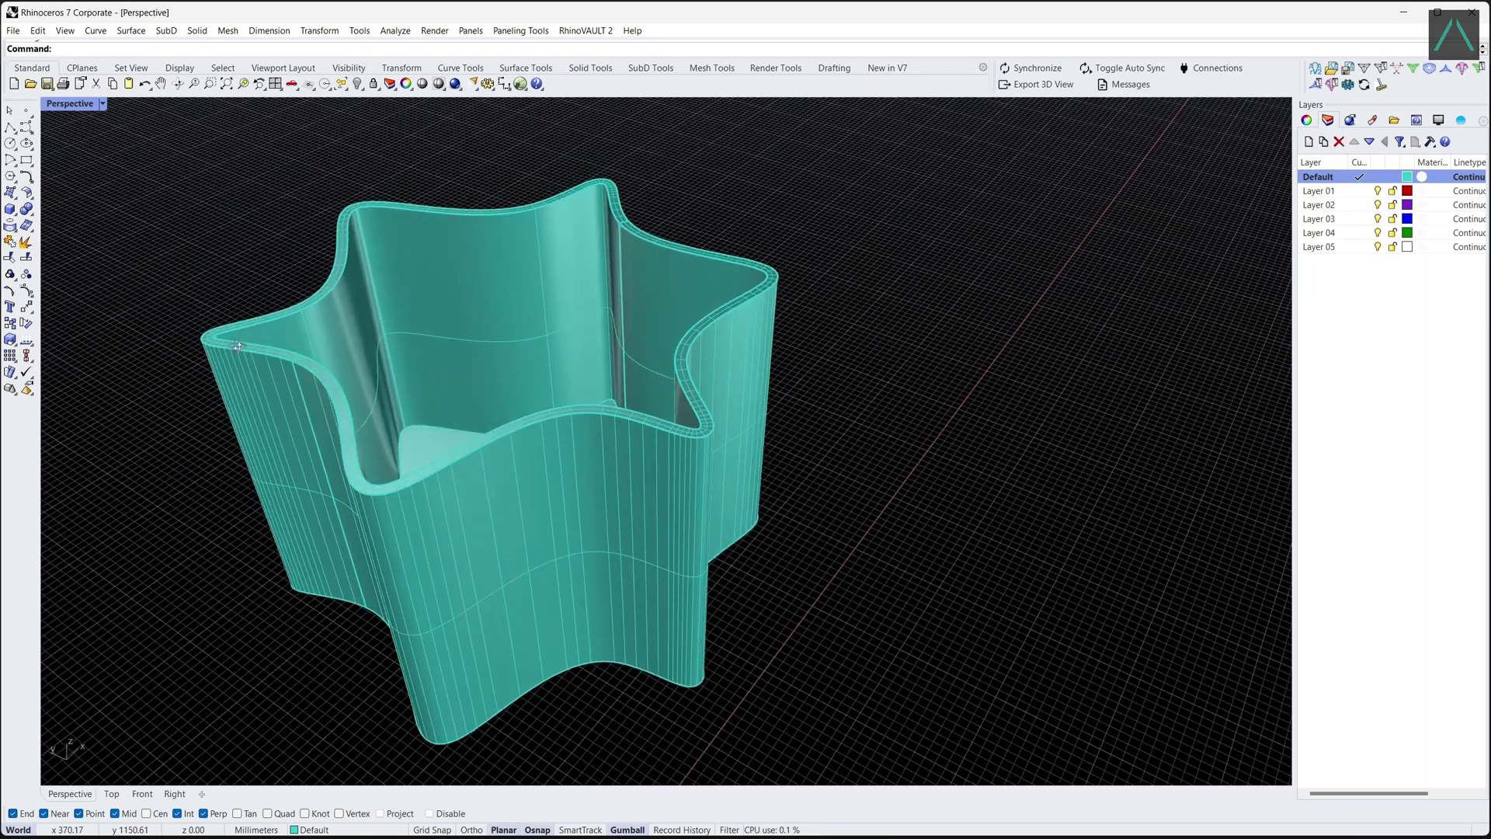
left_click(101, 103)
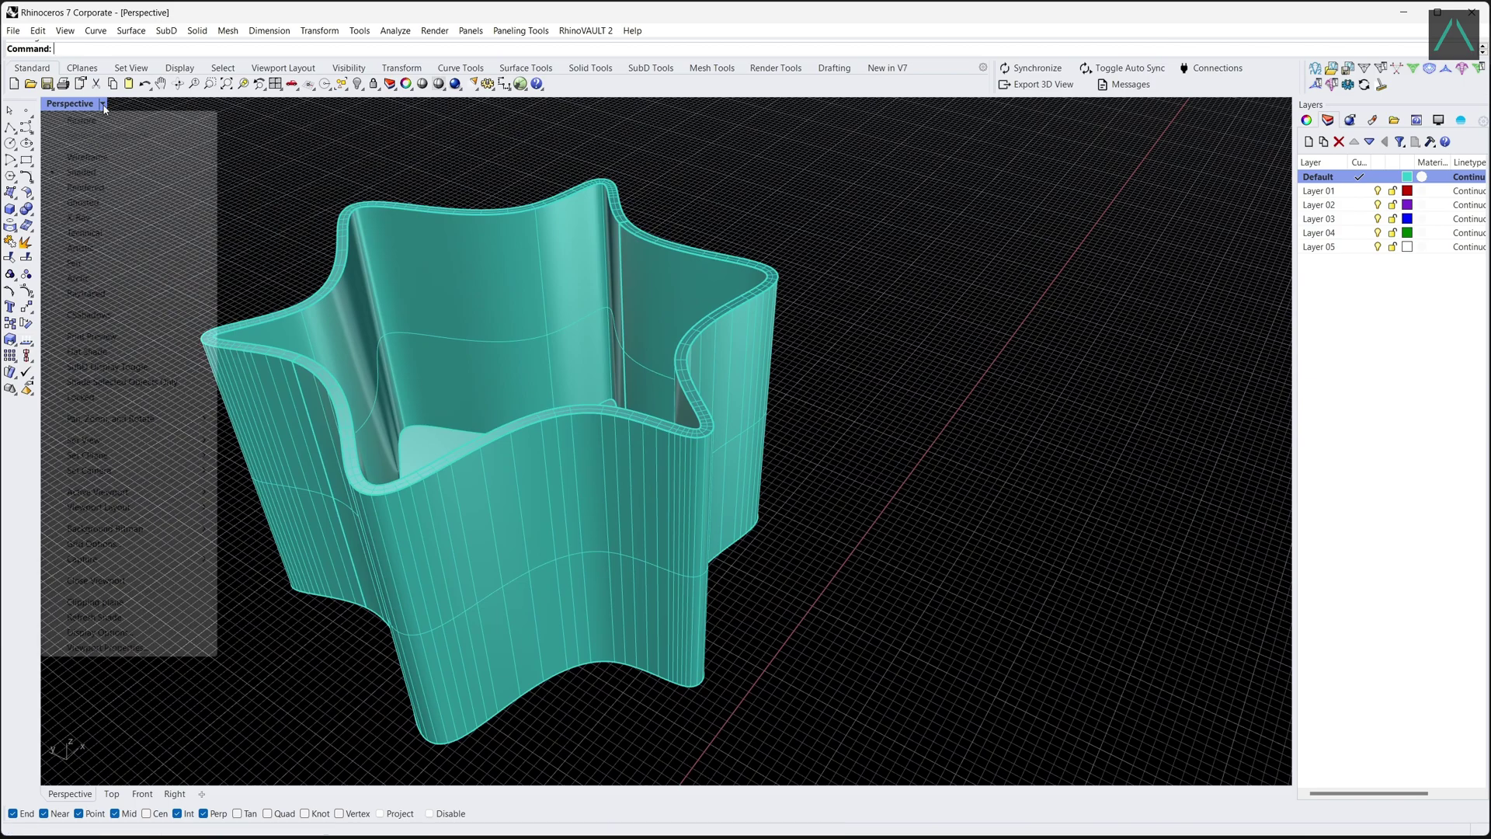